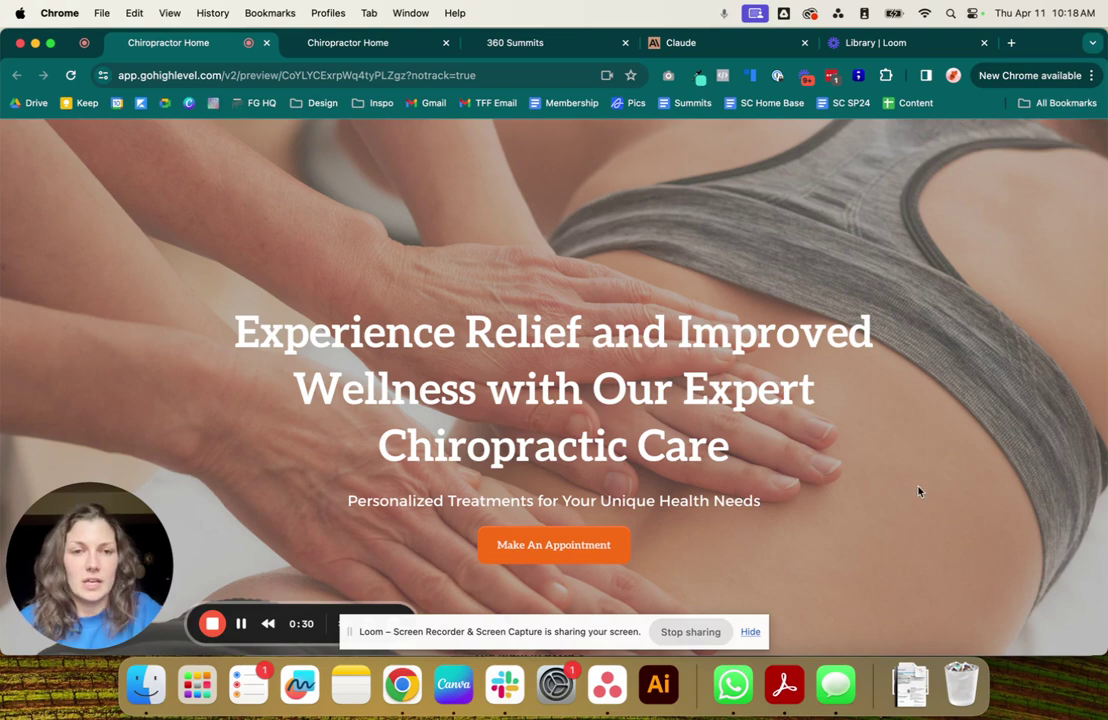
# Scroll through the Chiropractor Home preview, highlighting its empty contact details and hours text.
pyautogui.scroll(-2, 920, 490)
pyautogui.scroll(-10, 920, 490)
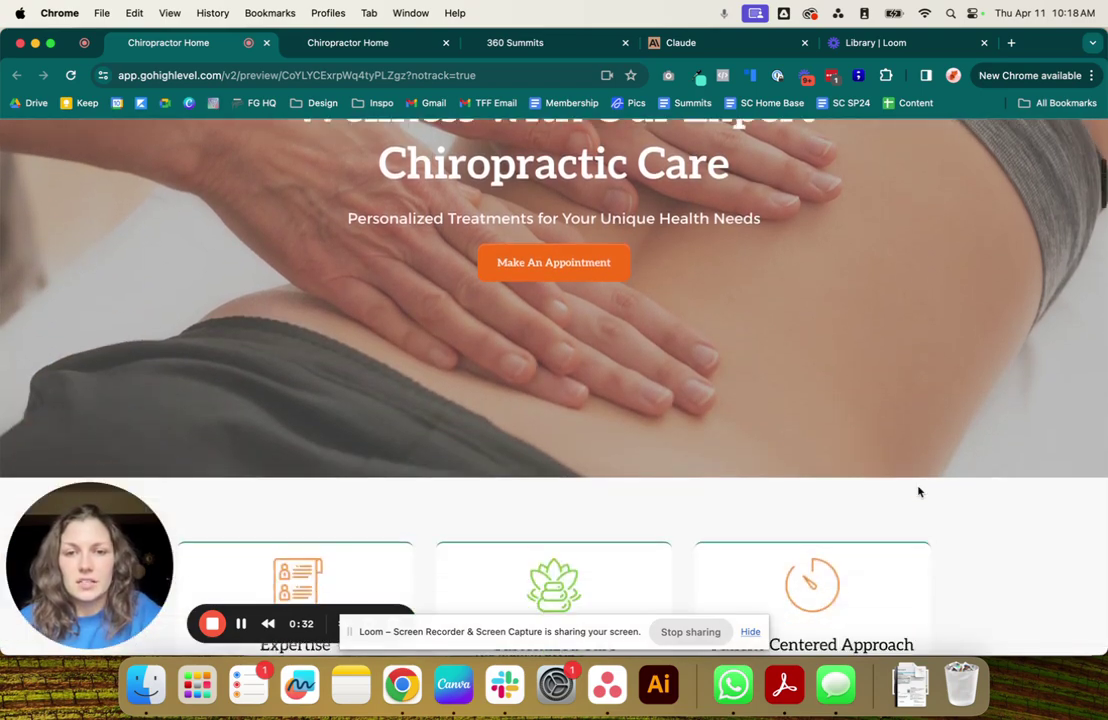
pyautogui.scroll(-10, 920, 490)
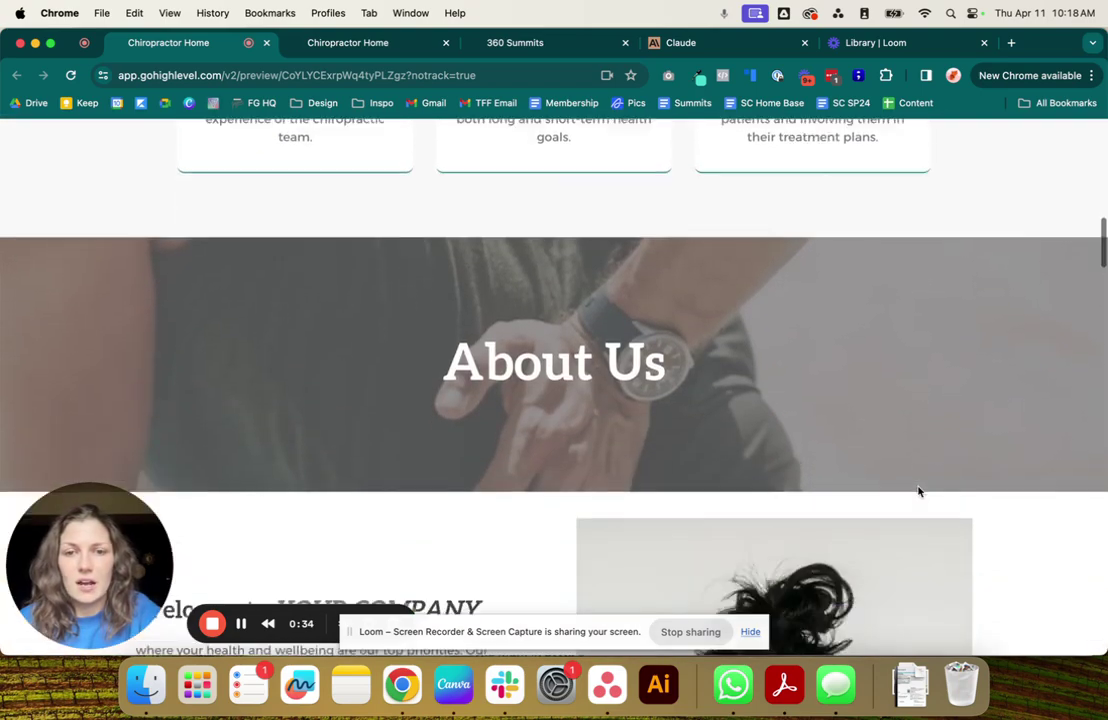
pyautogui.scroll(-10, 919, 491)
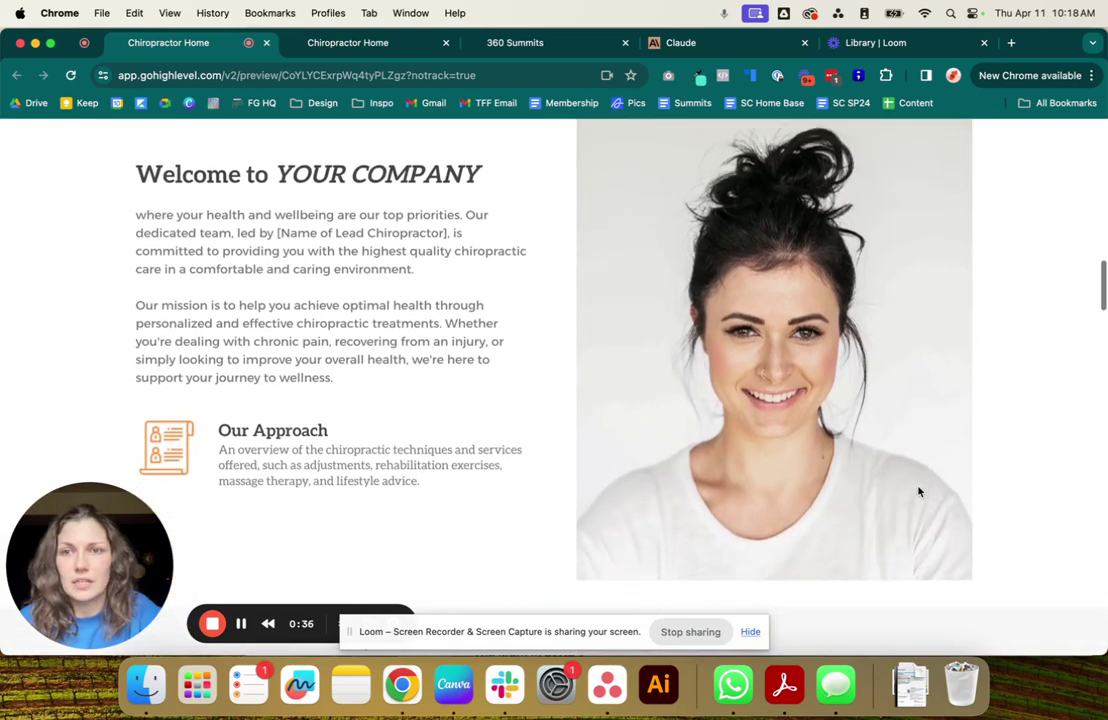
pyautogui.scroll(-10, 919, 491)
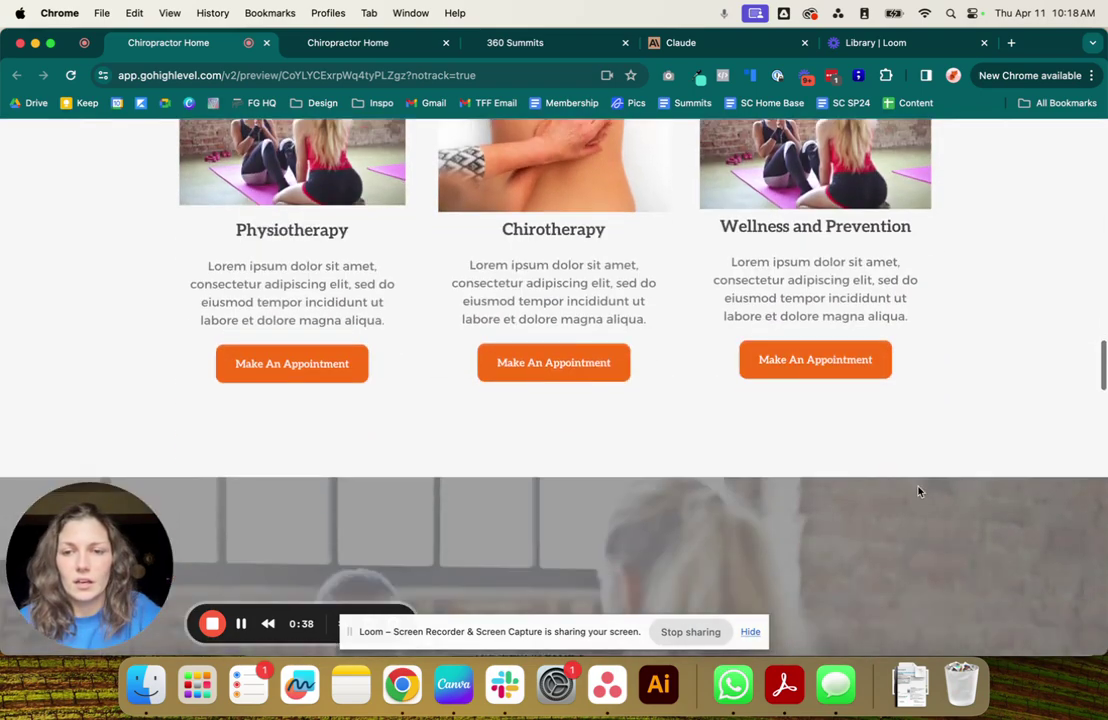
pyautogui.scroll(-10, 919, 491)
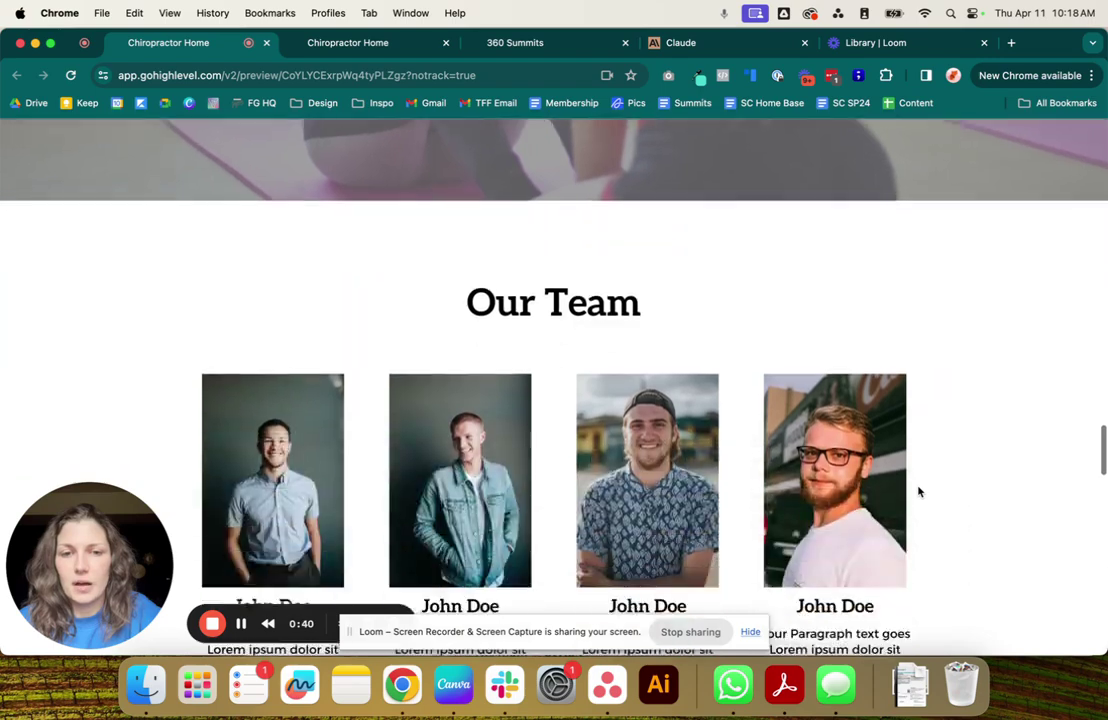
pyautogui.scroll(-10, 919, 491)
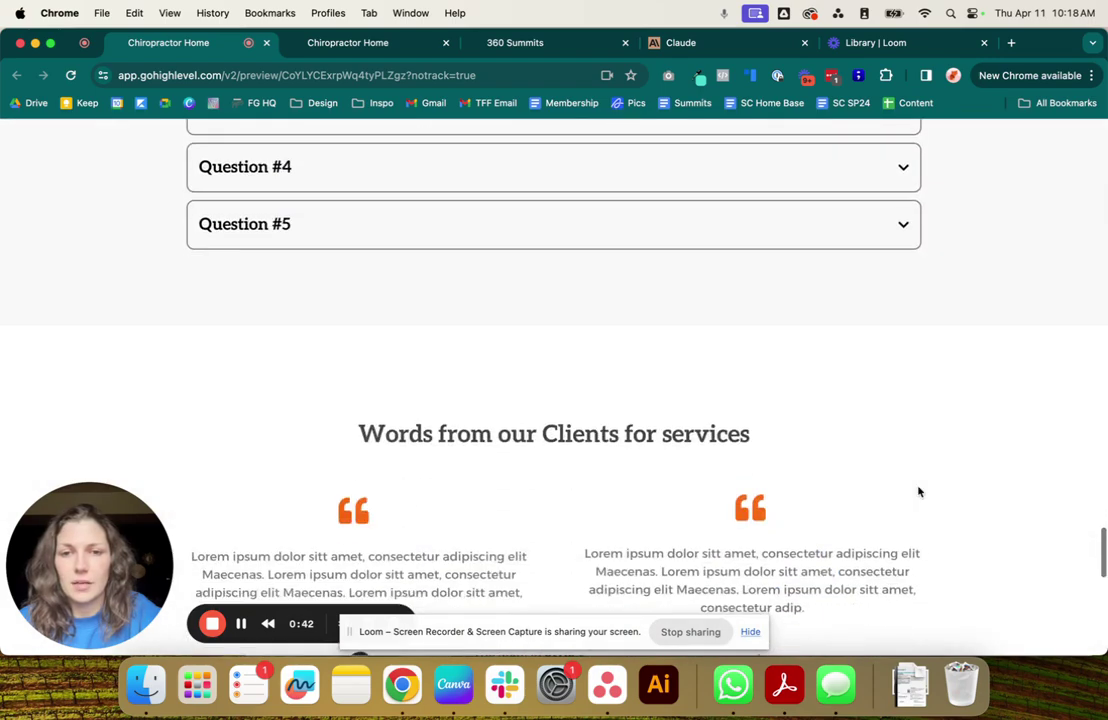
pyautogui.scroll(-4, 919, 491)
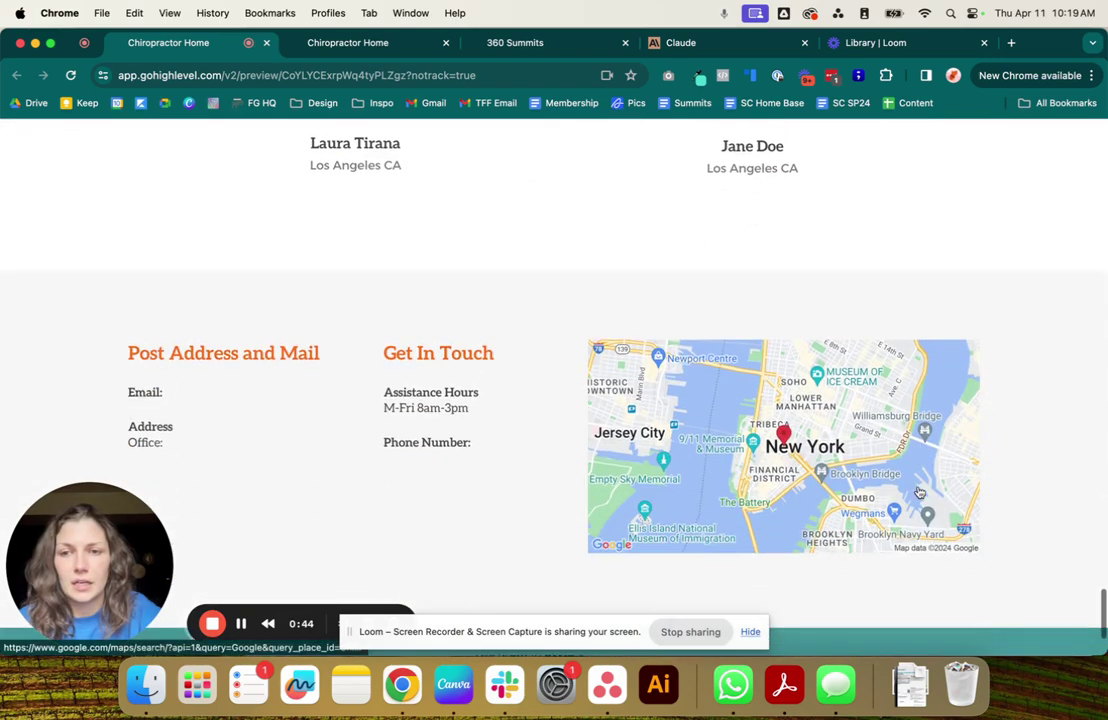
pyautogui.moveTo(97, 272); pyautogui.dragTo(470, 371)
pyautogui.click(490, 388)
pyautogui.moveTo(386, 333); pyautogui.dragTo(475, 345)
pyautogui.click(495, 396)
pyautogui.scroll(-2, 495, 396)
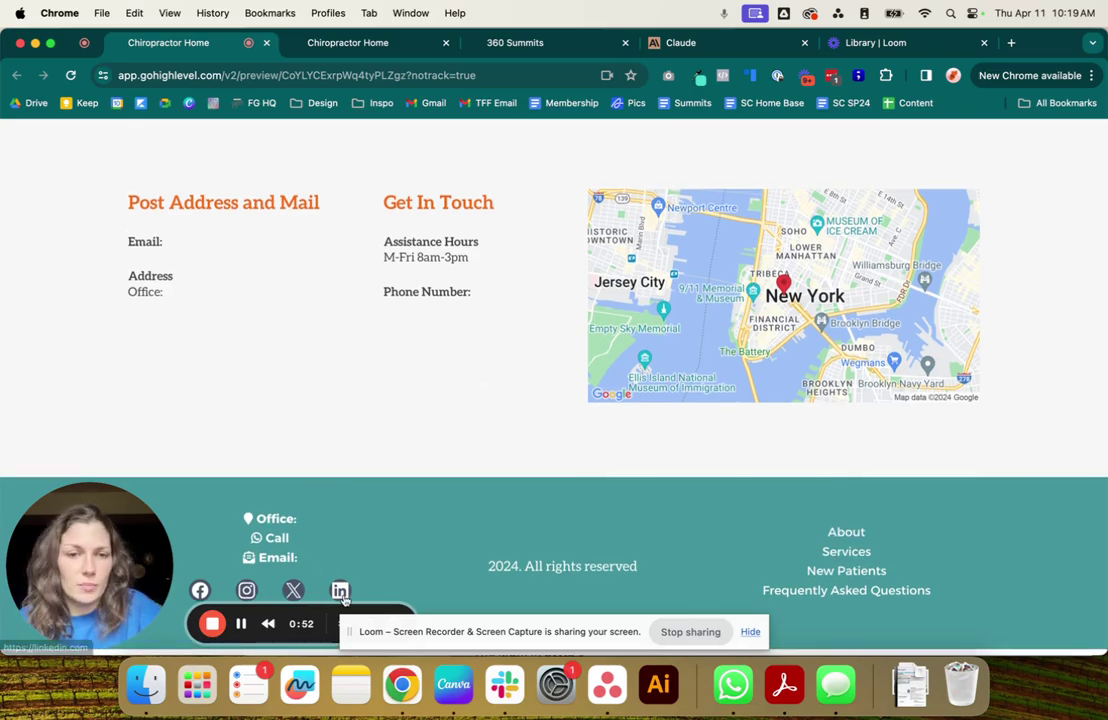
pyautogui.scroll(20, 360, 413)
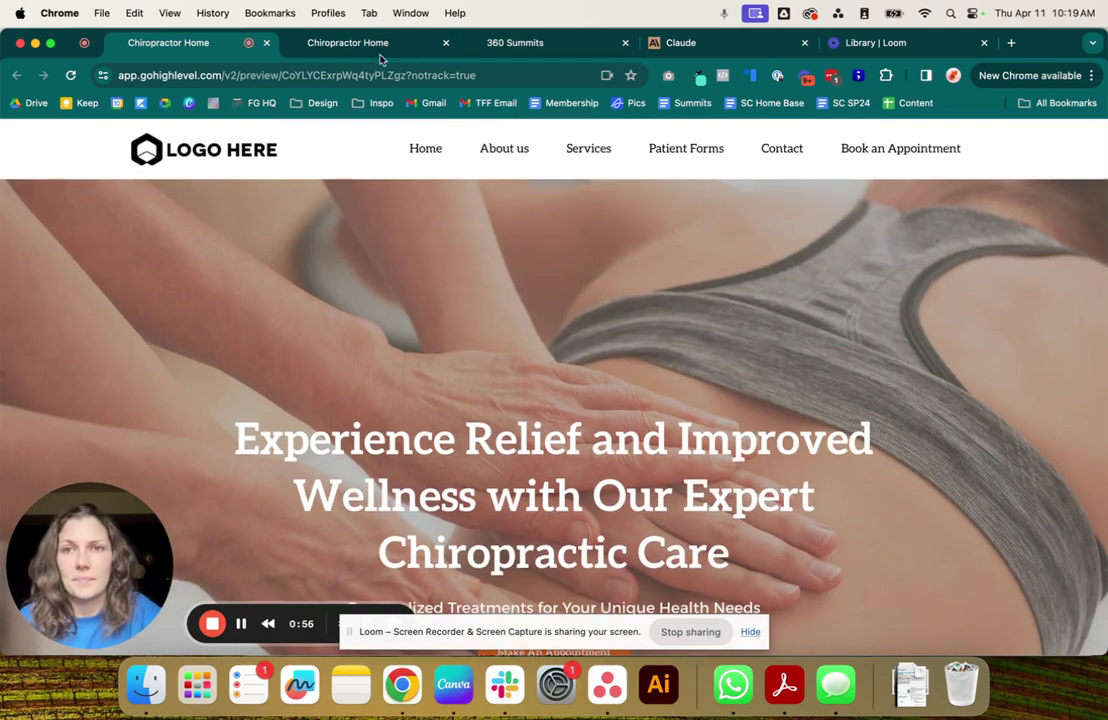
# Compare the two Chiropractor Home previews, then bring up the 360 Summits Custom Values table.
pyautogui.click(358, 50)
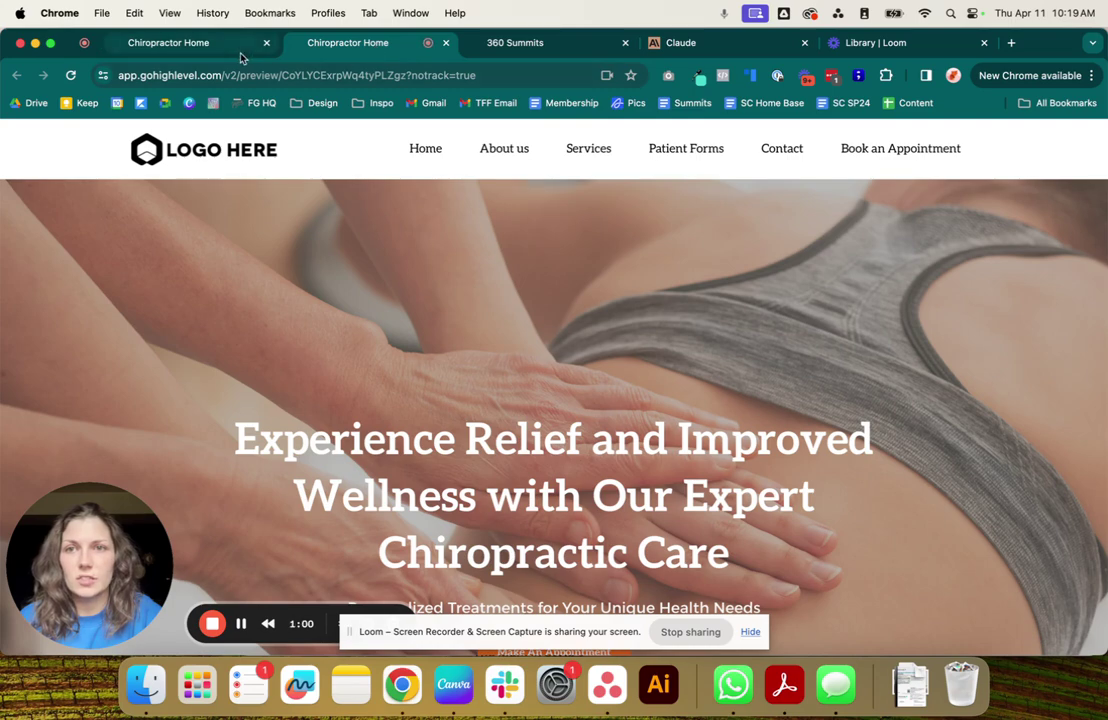
pyautogui.click(210, 48)
pyautogui.click(371, 47)
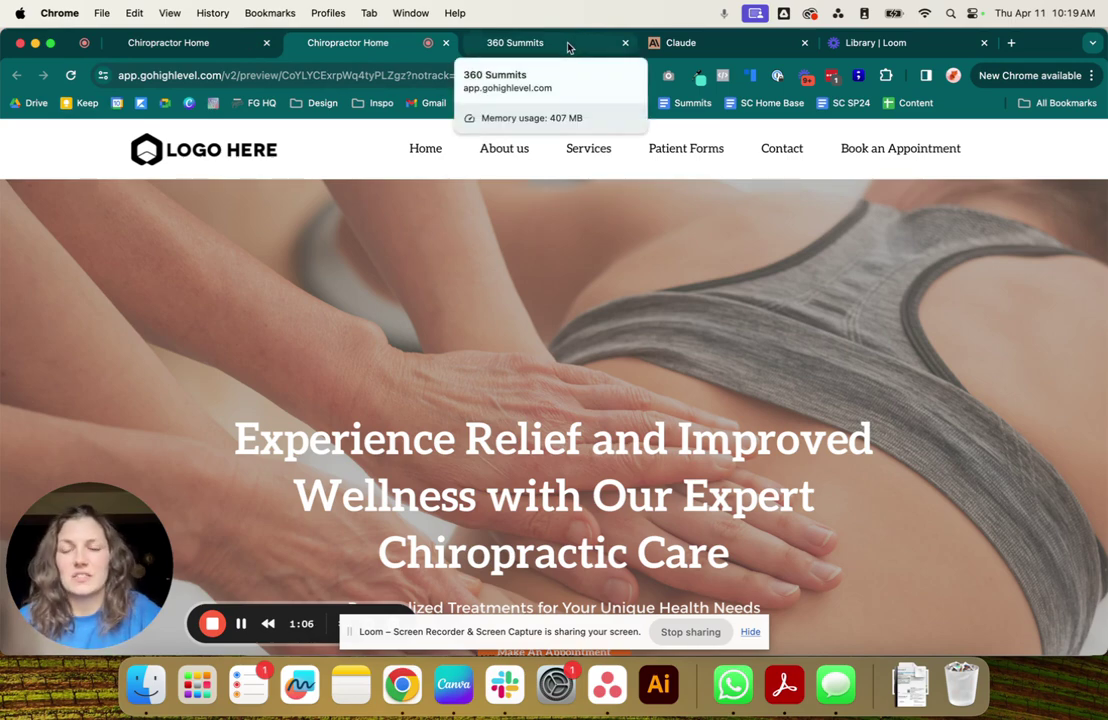
pyautogui.click(568, 47)
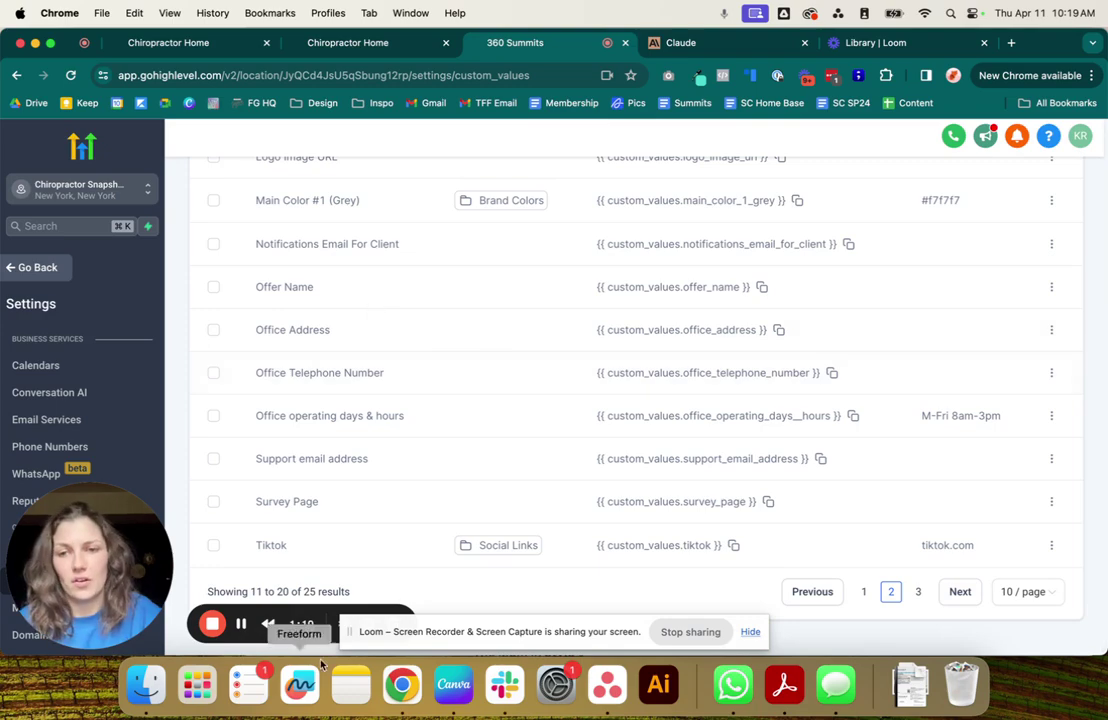
pyautogui.scroll(2, 564, 248)
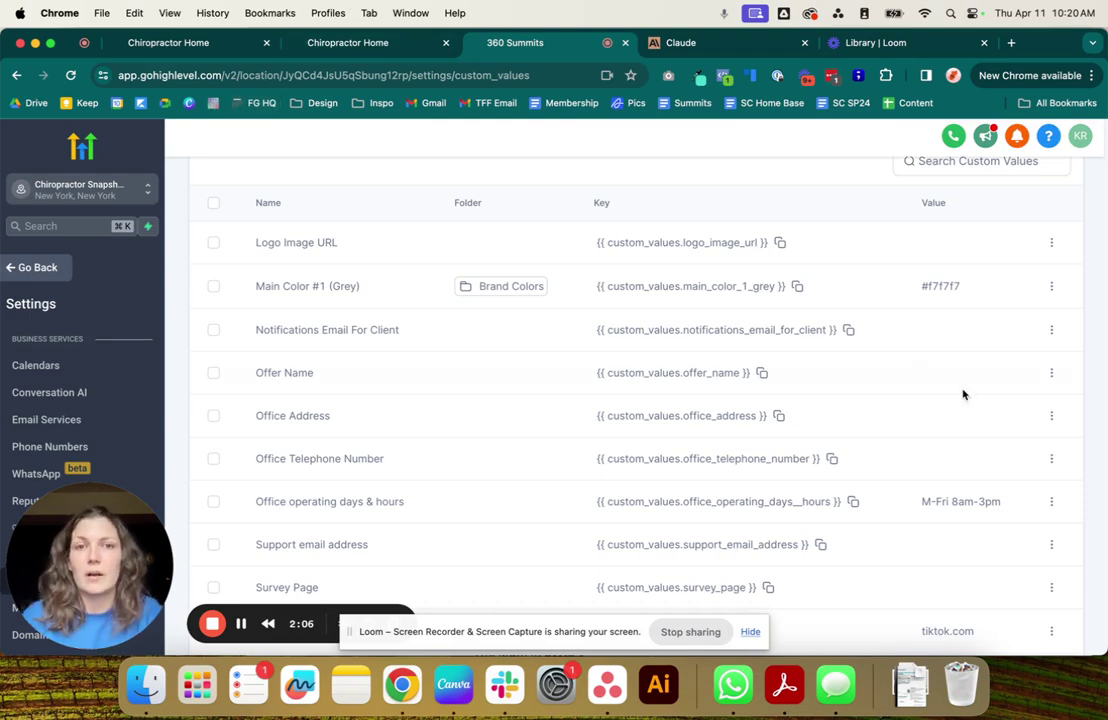
pyautogui.scroll(-3, 540, 400)
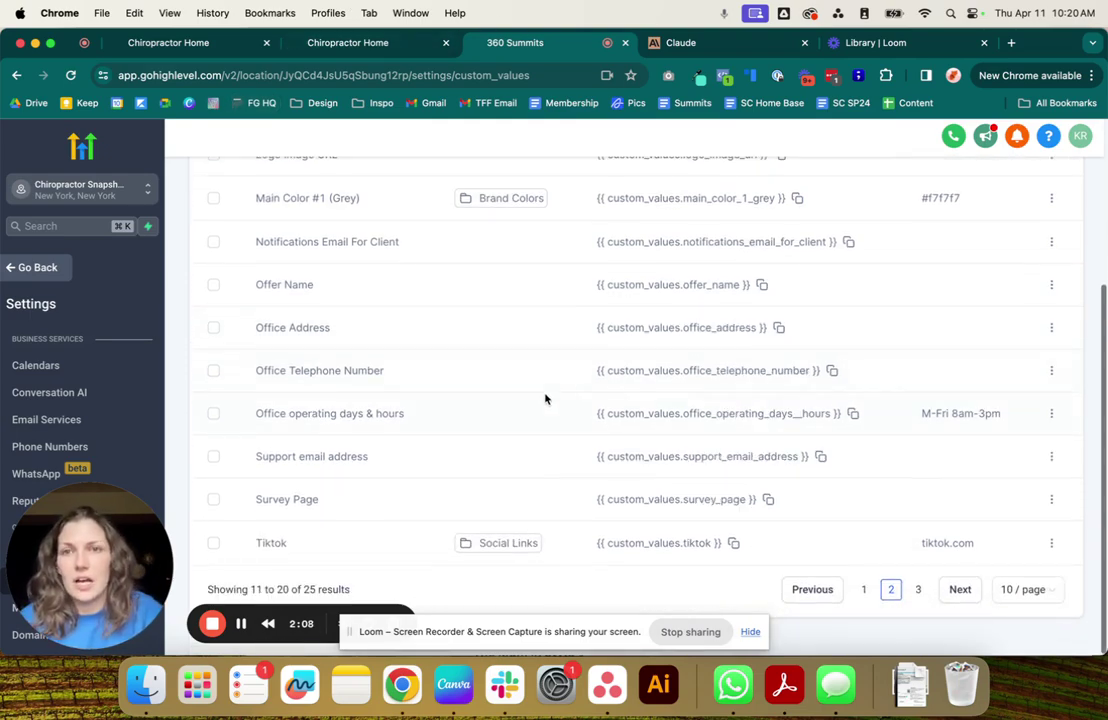
pyautogui.click(320, 45)
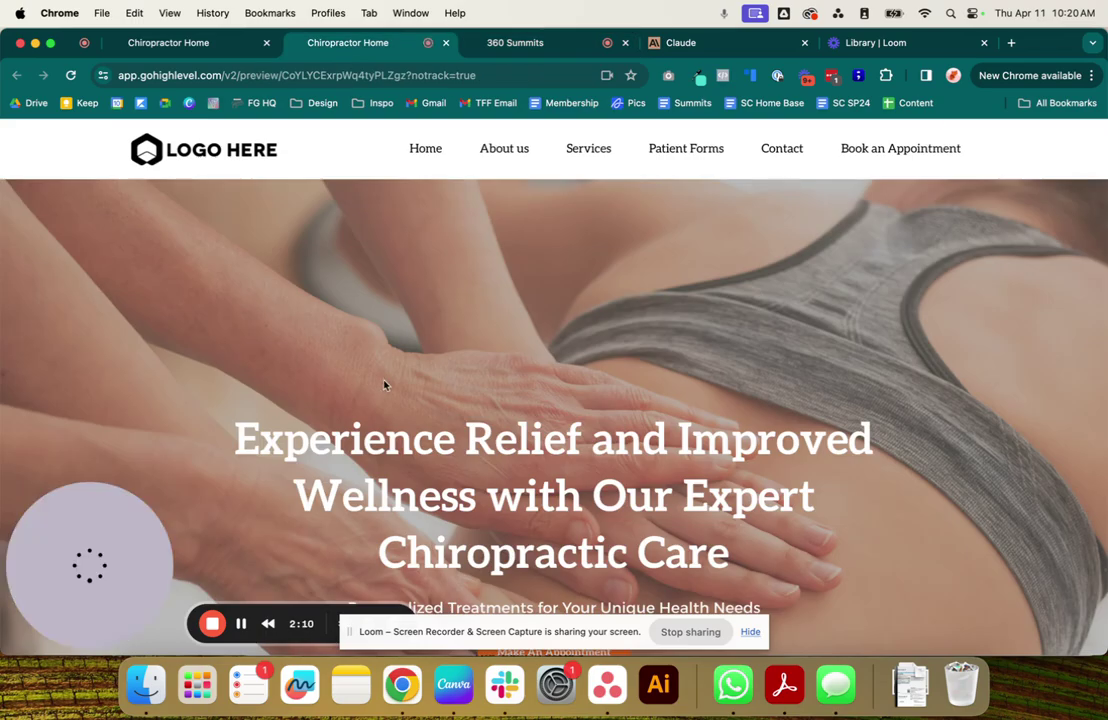
pyautogui.scroll(-5, 927, 418)
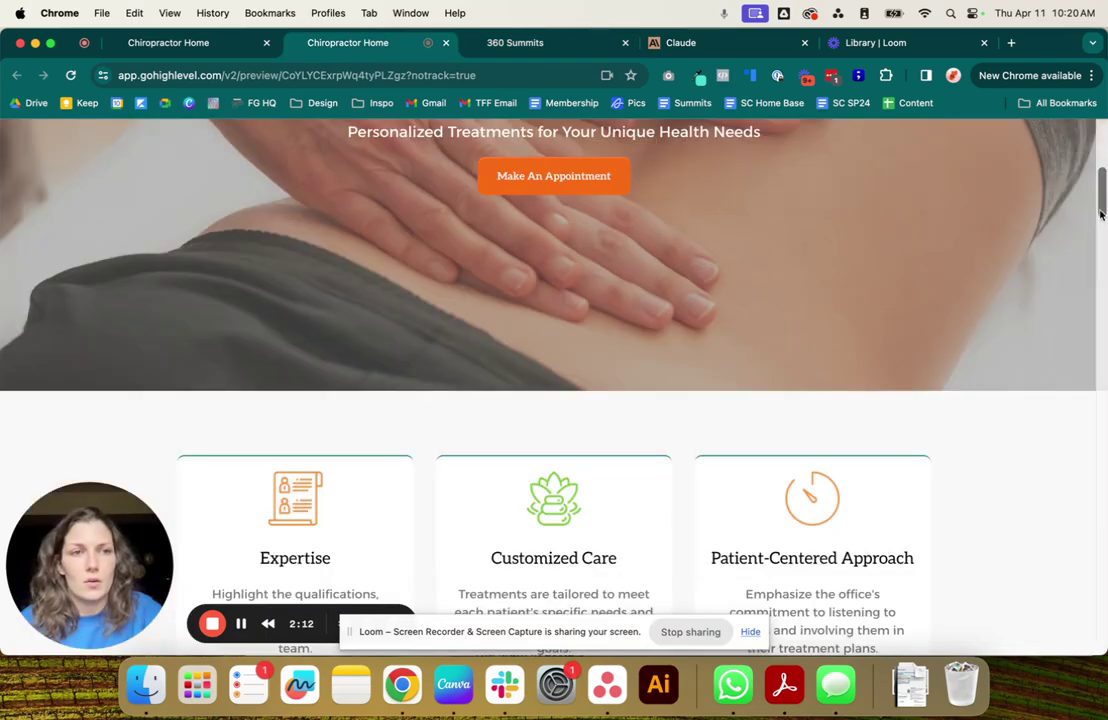
pyautogui.moveTo(1101, 210); pyautogui.dragTo(1080, 648)
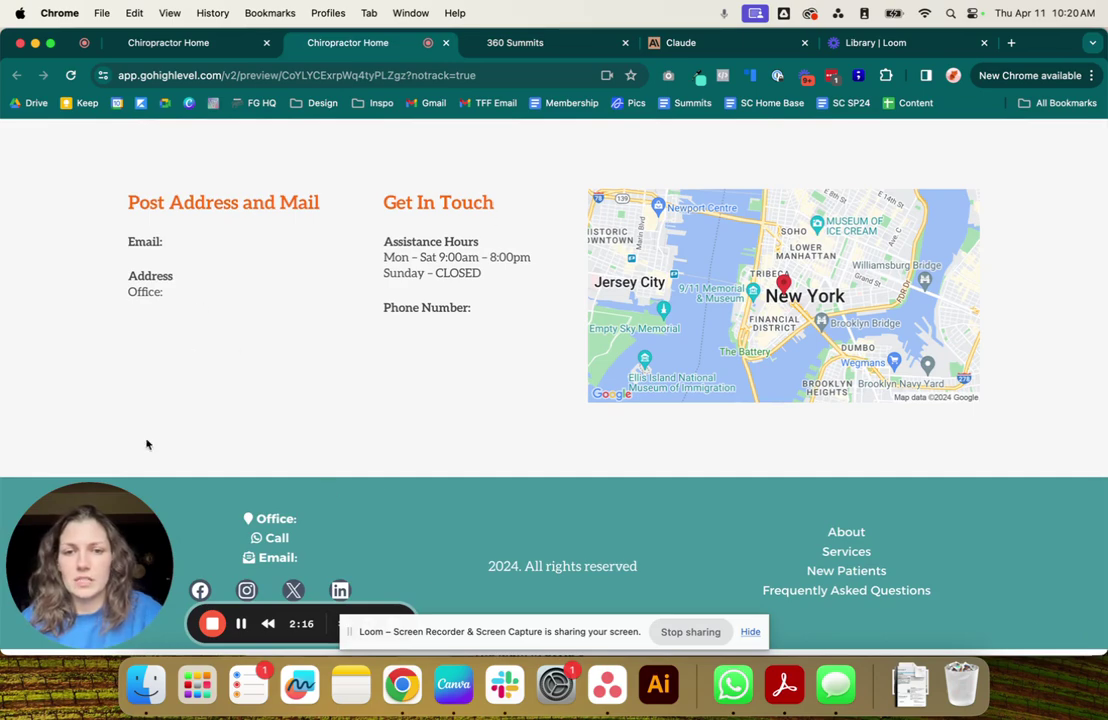
pyautogui.click(508, 48)
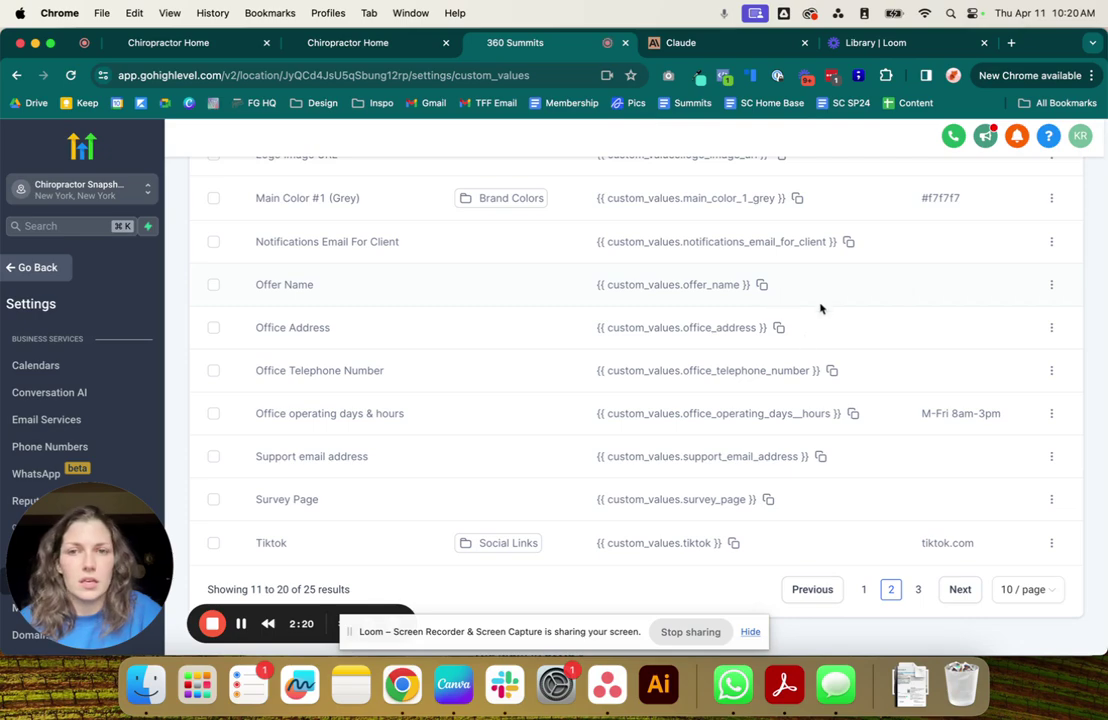
# Create a custom value named 'Doctor Name #2' with the value 'Mr. Chiropractor'.
pyautogui.click(1051, 327)
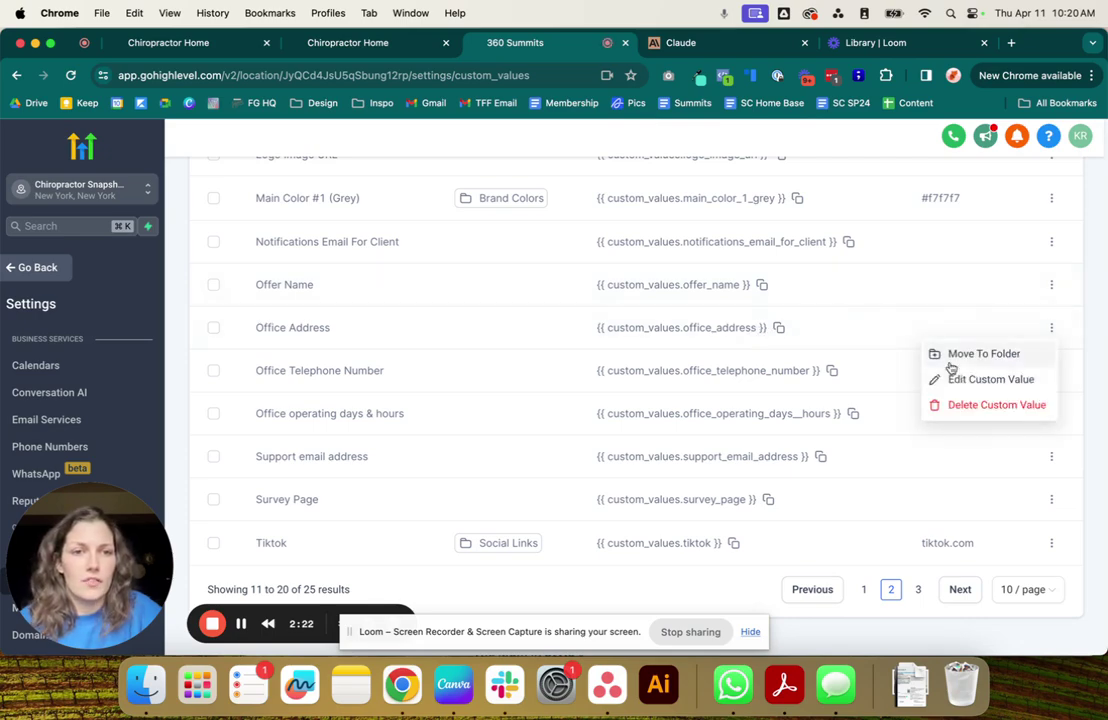
pyautogui.click(846, 340)
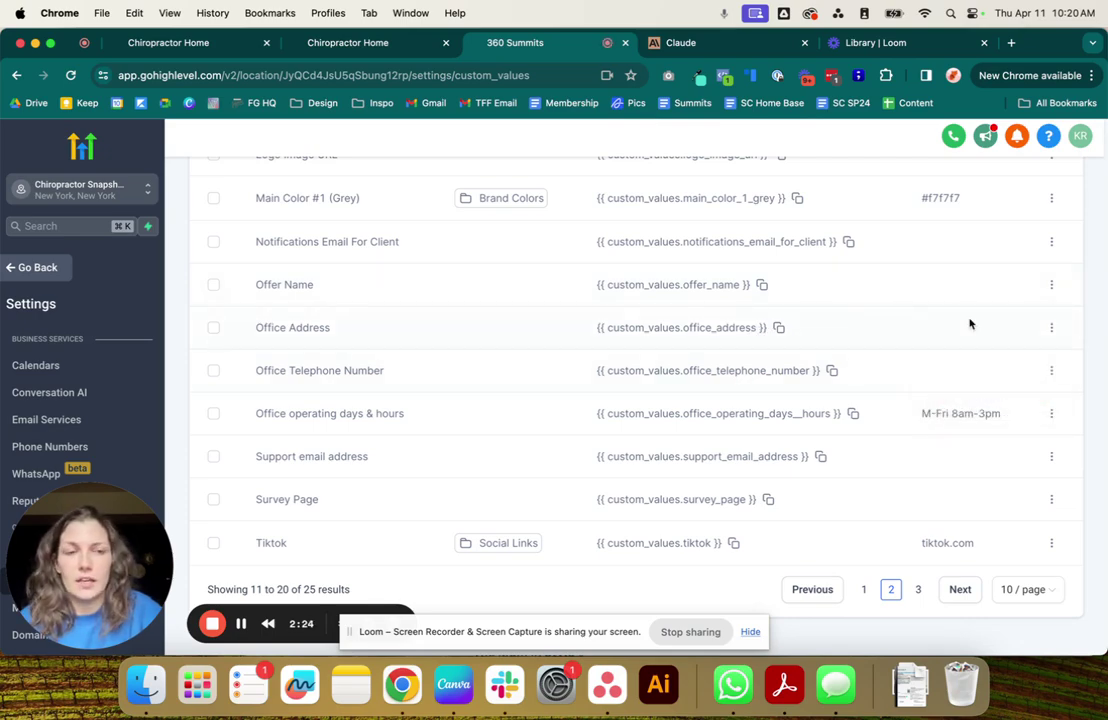
pyautogui.scroll(5, 1049, 333)
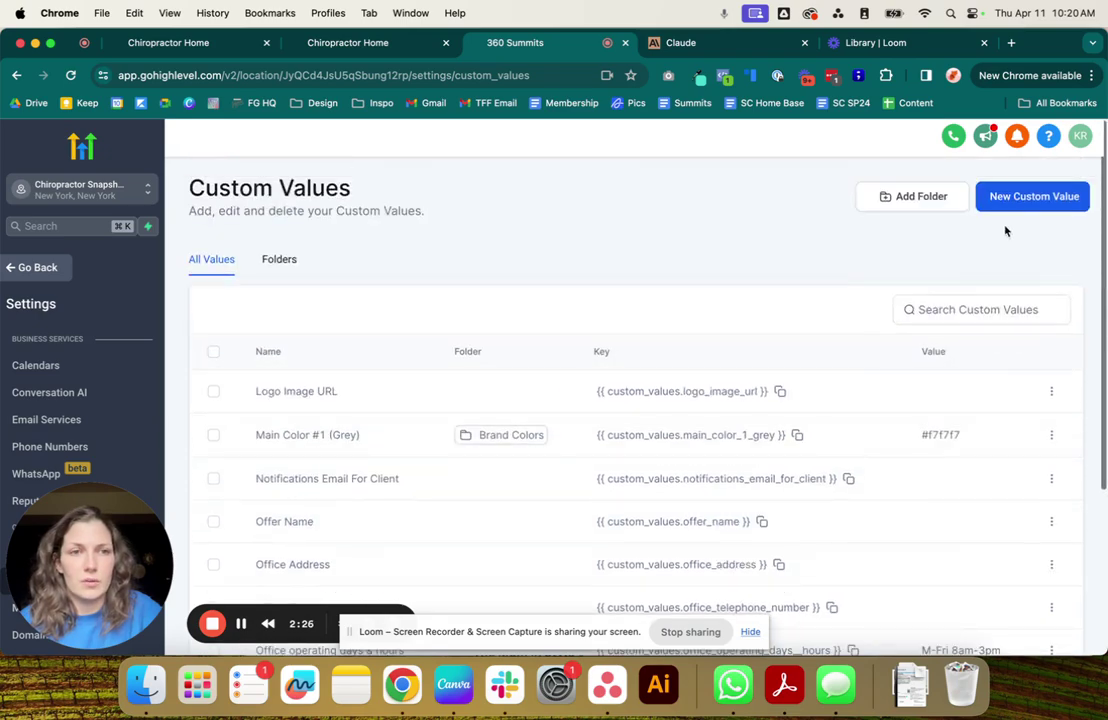
pyautogui.click(1000, 196)
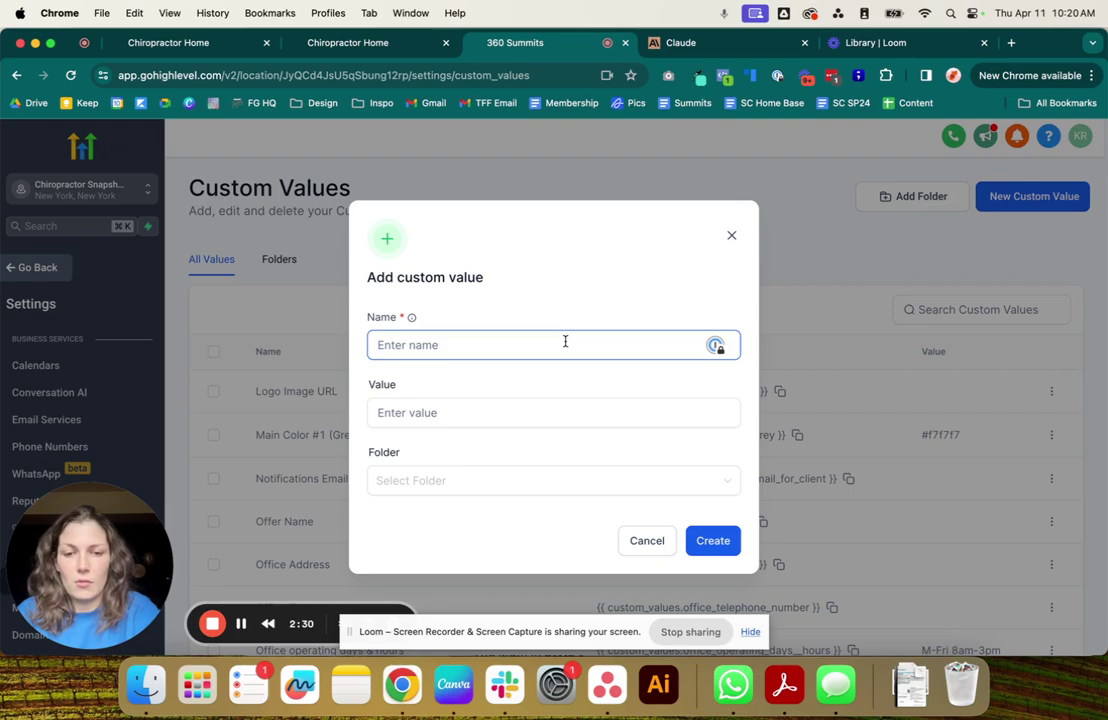
pyautogui.write('Doctor ')
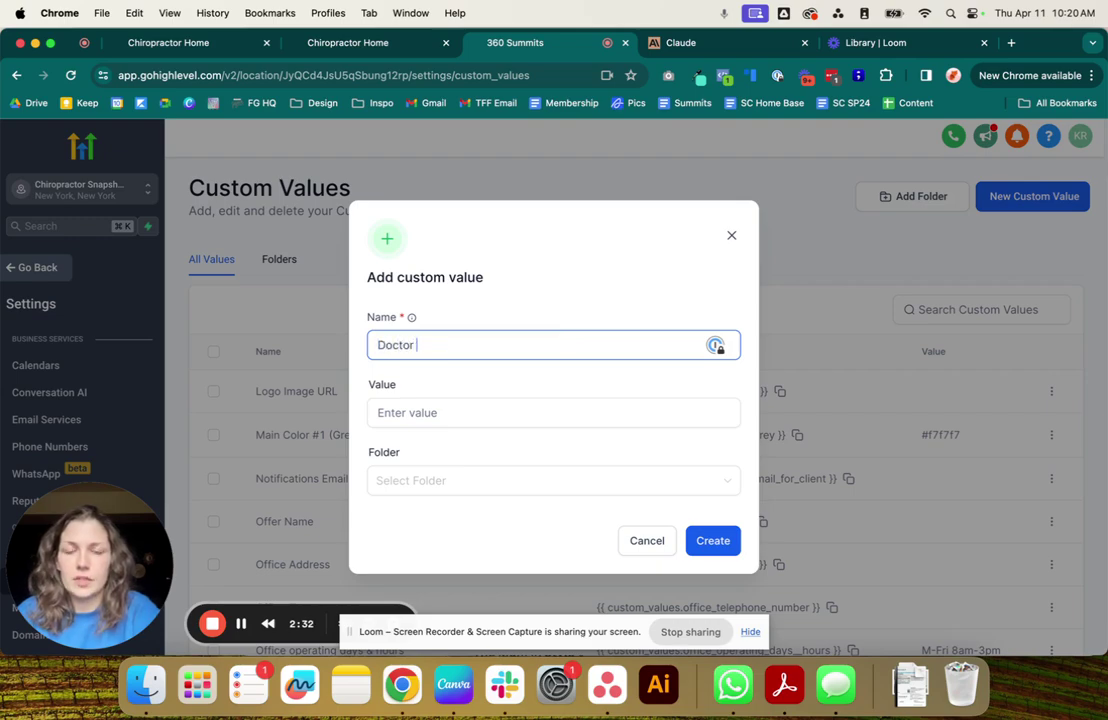
pyautogui.write('Name #2')
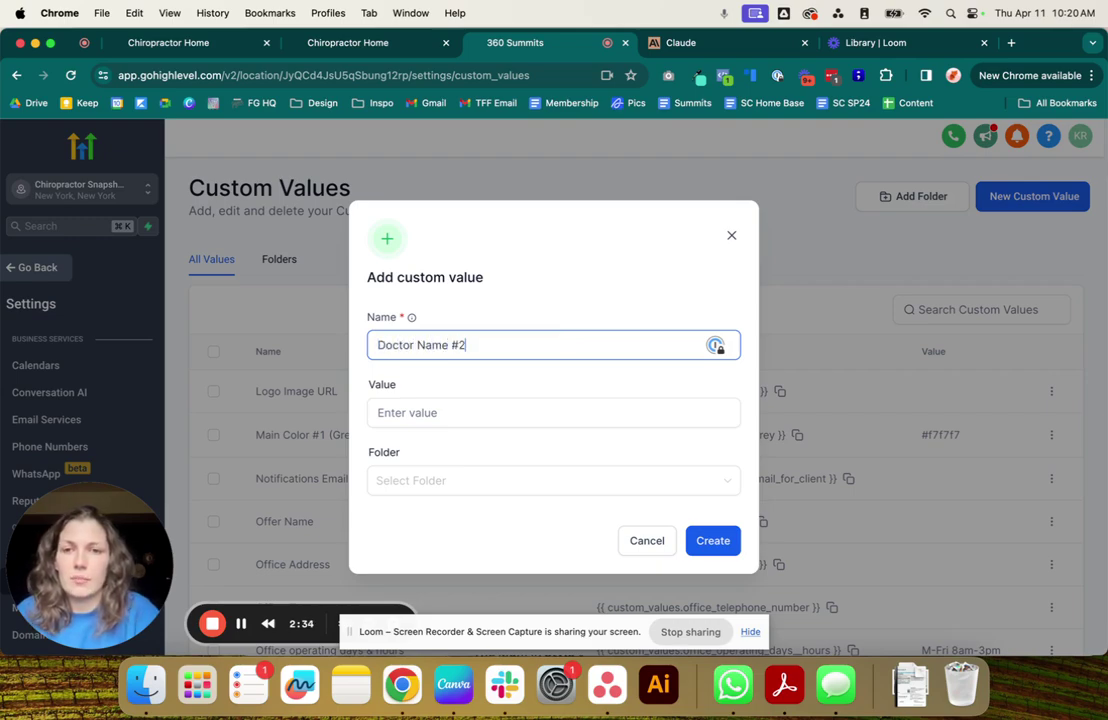
pyautogui.click(460, 410)
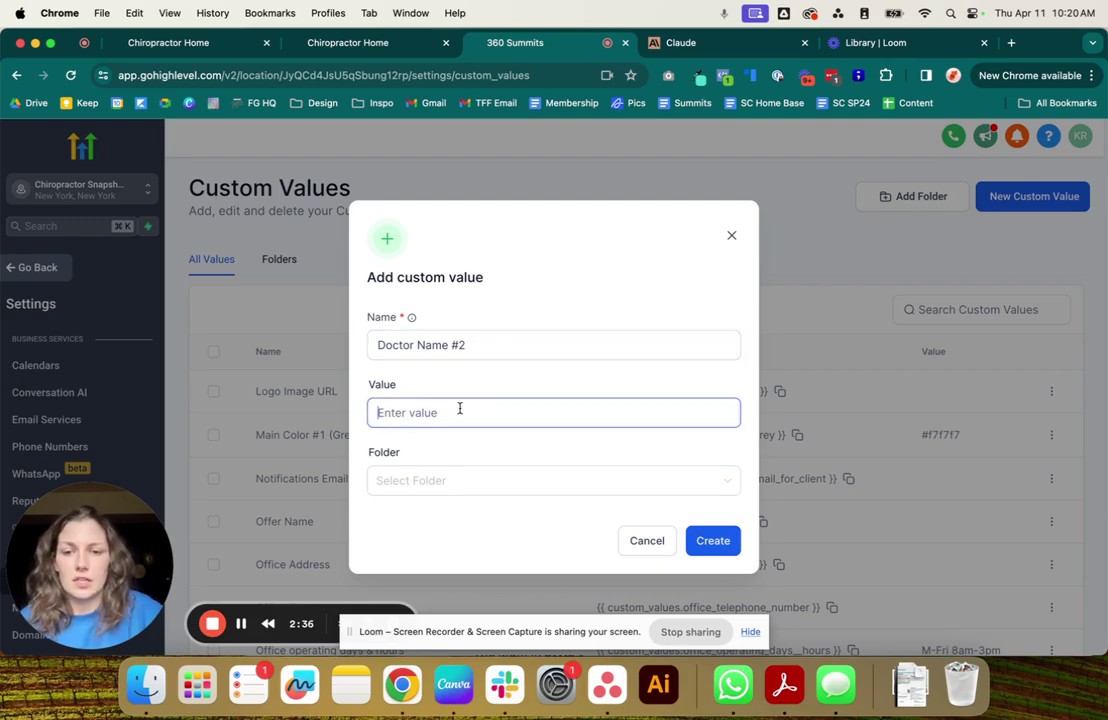
pyautogui.write('Mr. Chri')
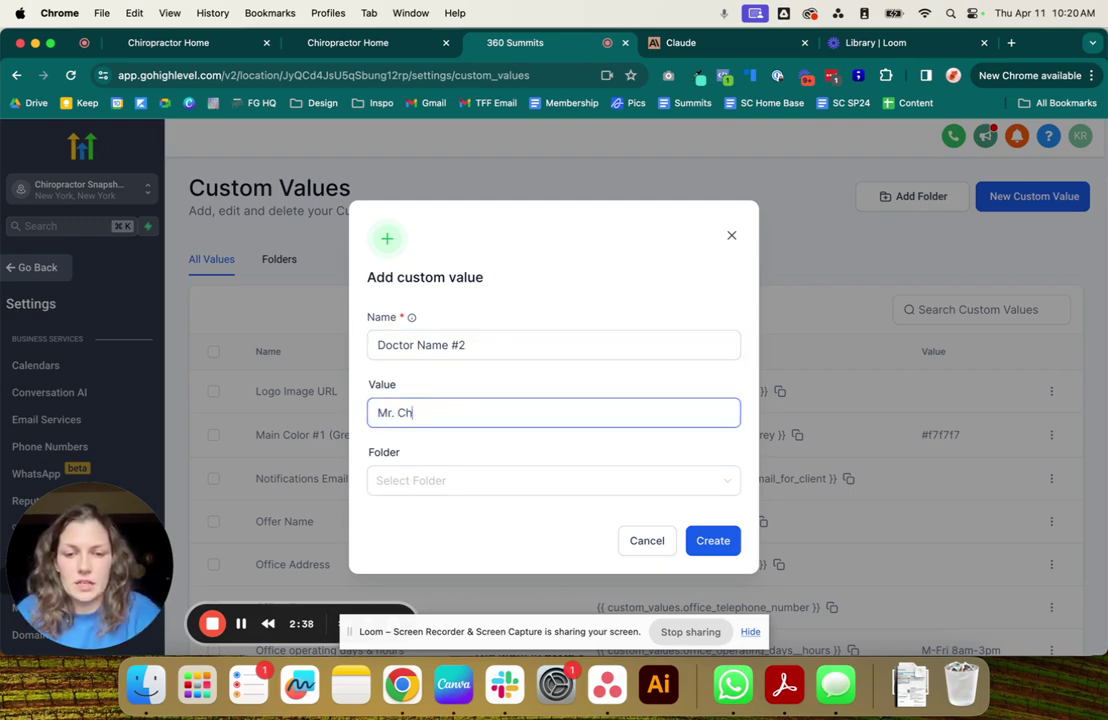
pyautogui.press('BackSpace')
pyautogui.press('BackSpace')
pyautogui.write('ir')
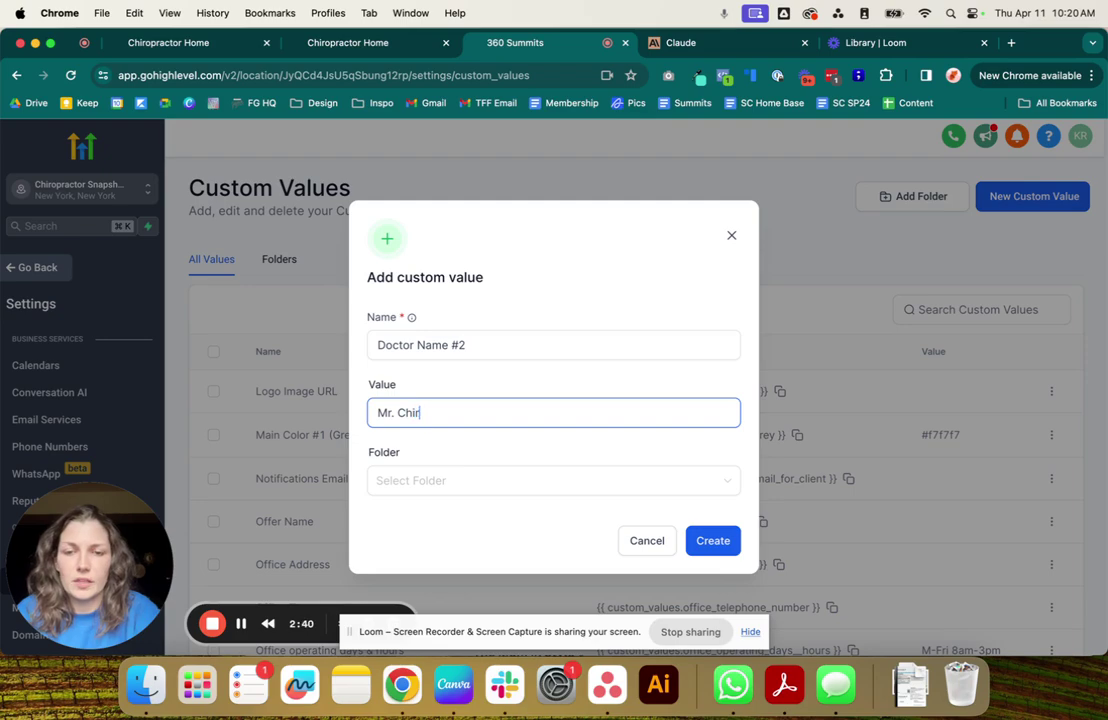
pyautogui.write('opractor')
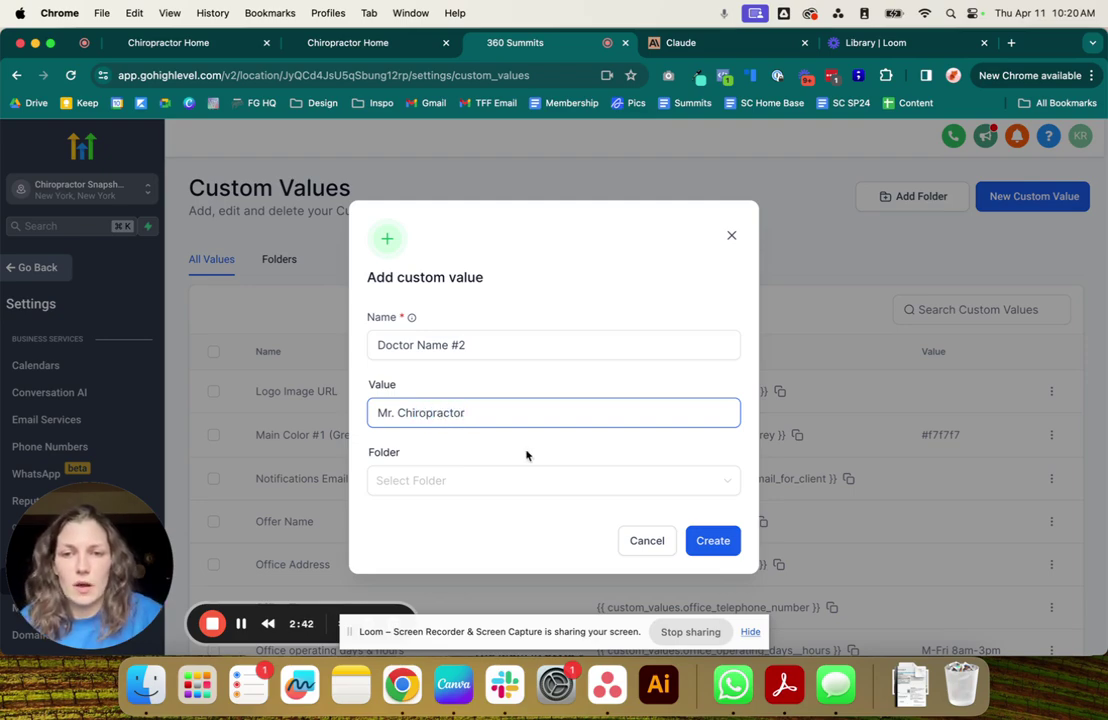
pyautogui.click(711, 544)
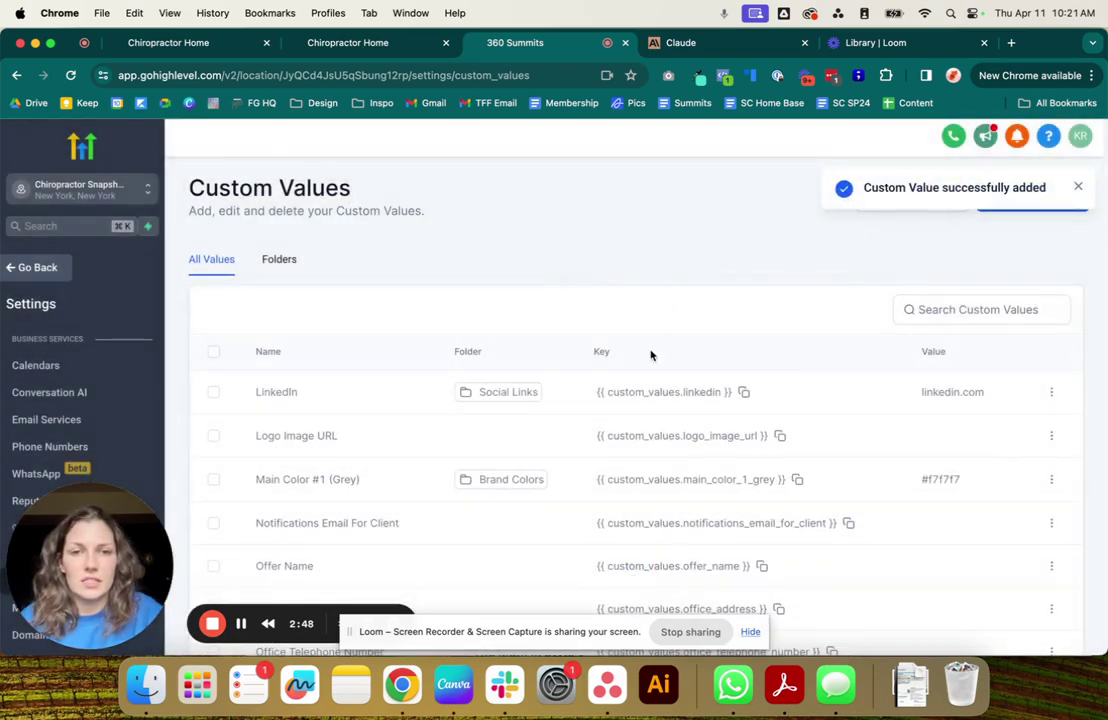
# Edit the Office Address row, enter the office's street address as its value, and update it.
pyautogui.scroll(-1, 720, 410)
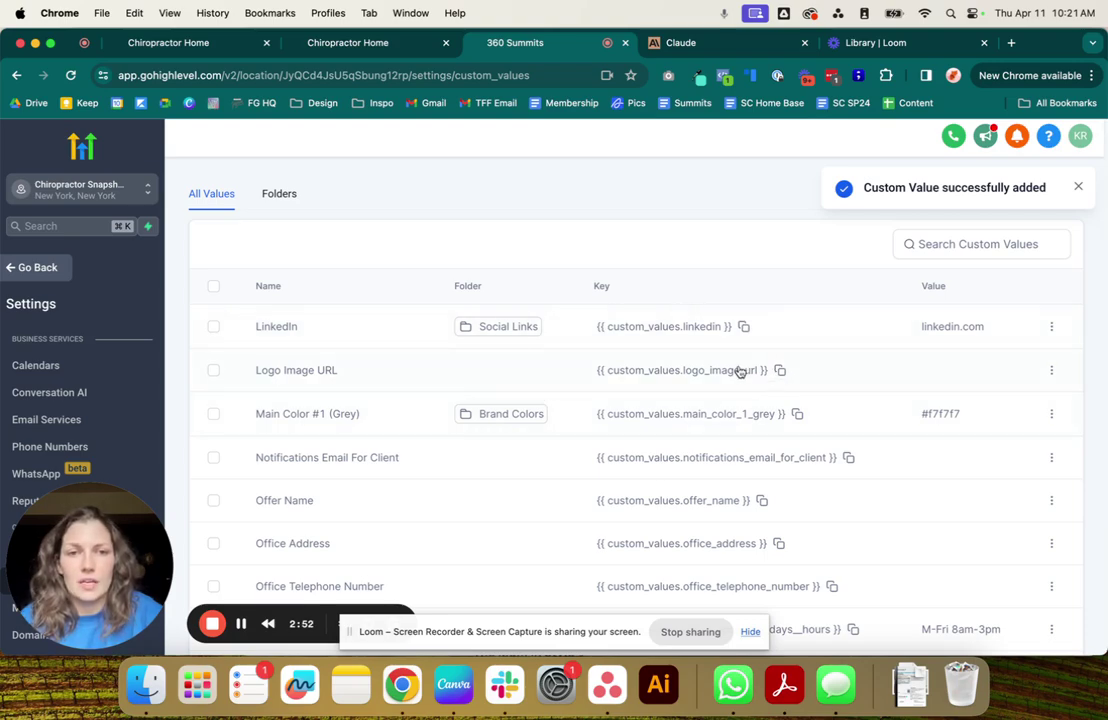
pyautogui.scroll(-1, 940, 360)
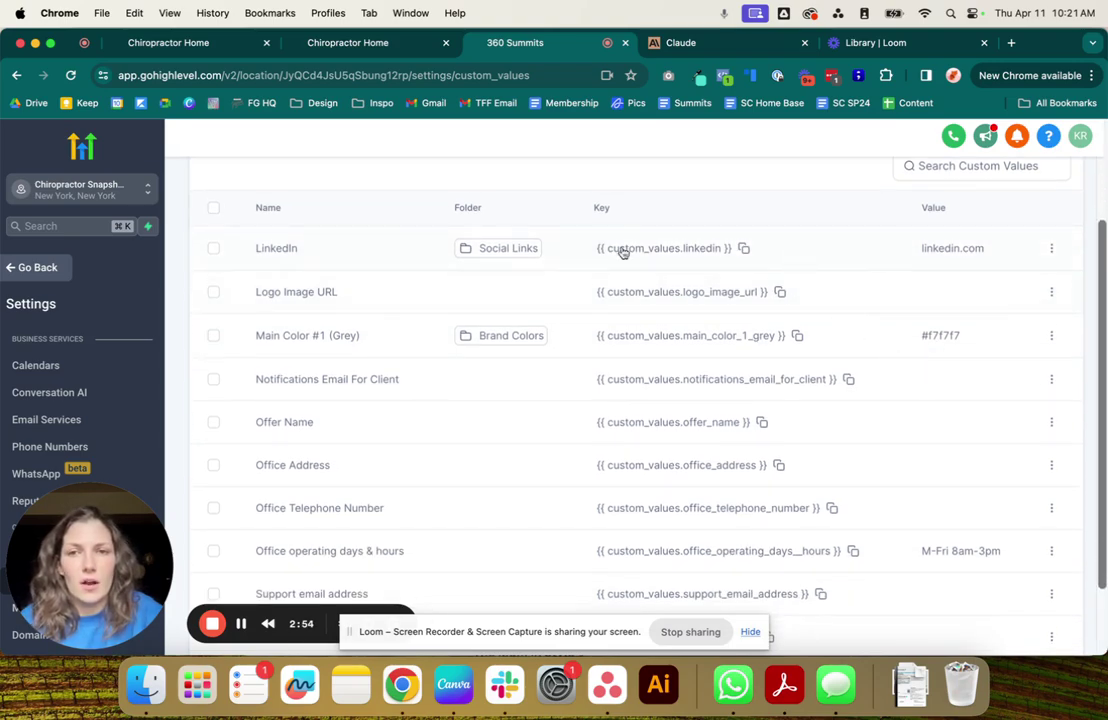
pyautogui.scroll(-2, 264, 333)
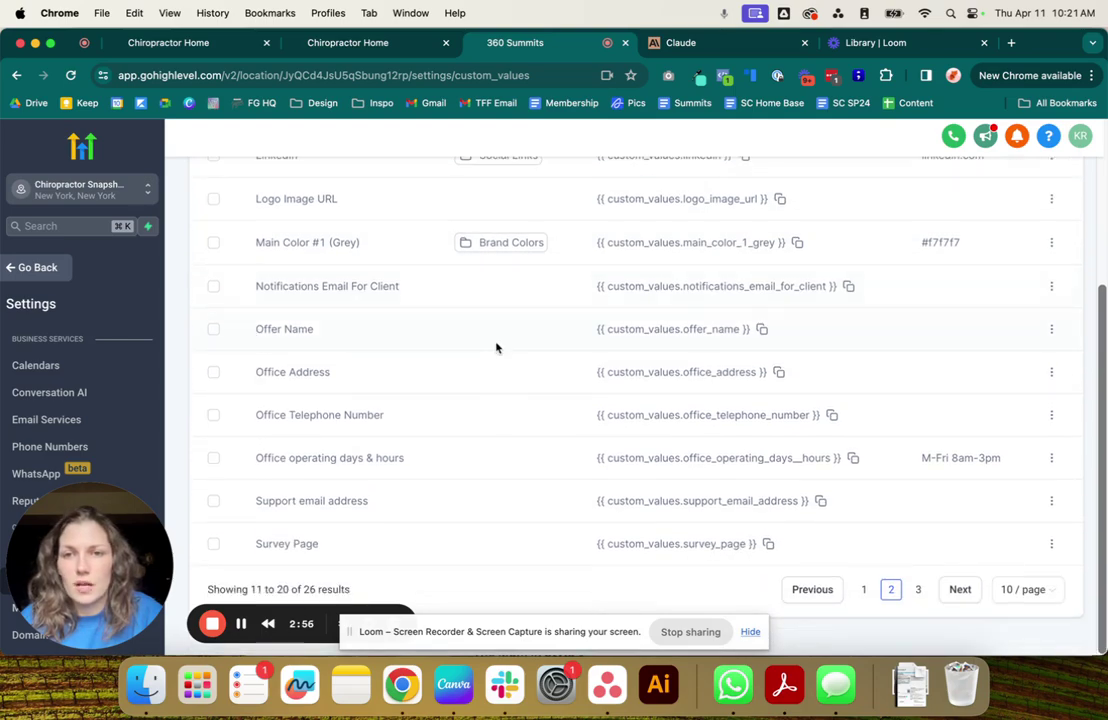
pyautogui.click(1052, 376)
pyautogui.click(957, 422)
pyautogui.click(433, 427)
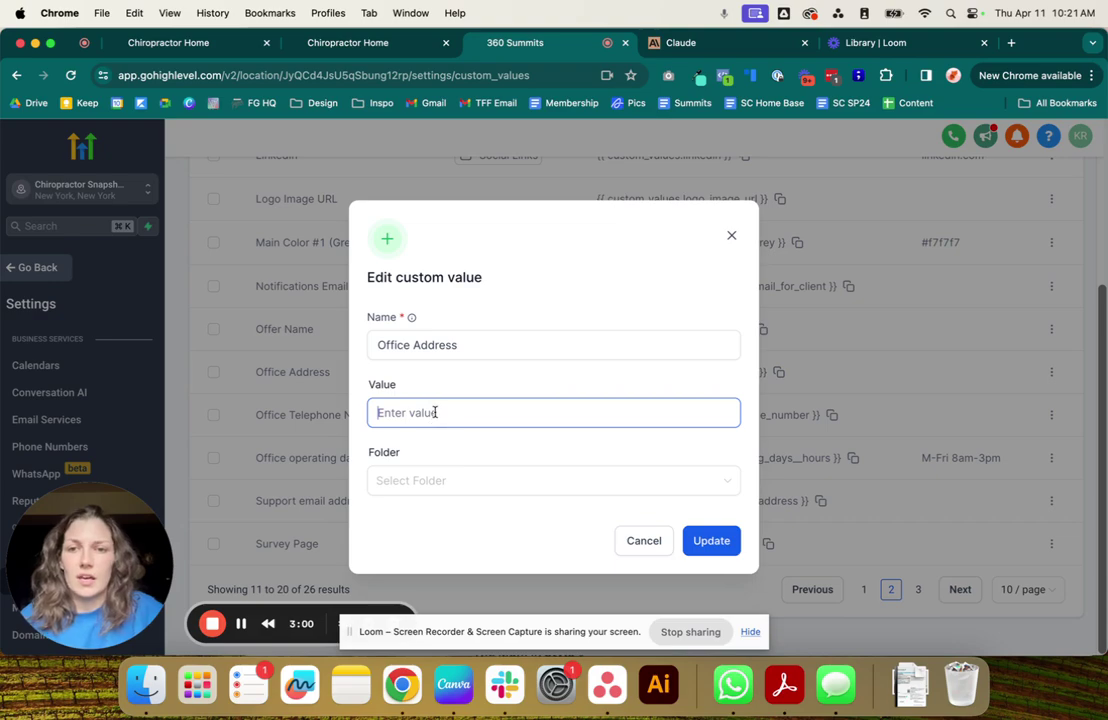
pyautogui.write('123')
pyautogui.press('BackSpace')
pyautogui.press('BackSpace')
pyautogui.press('BackSpace')
pyautogui.write('123 Orange St ')
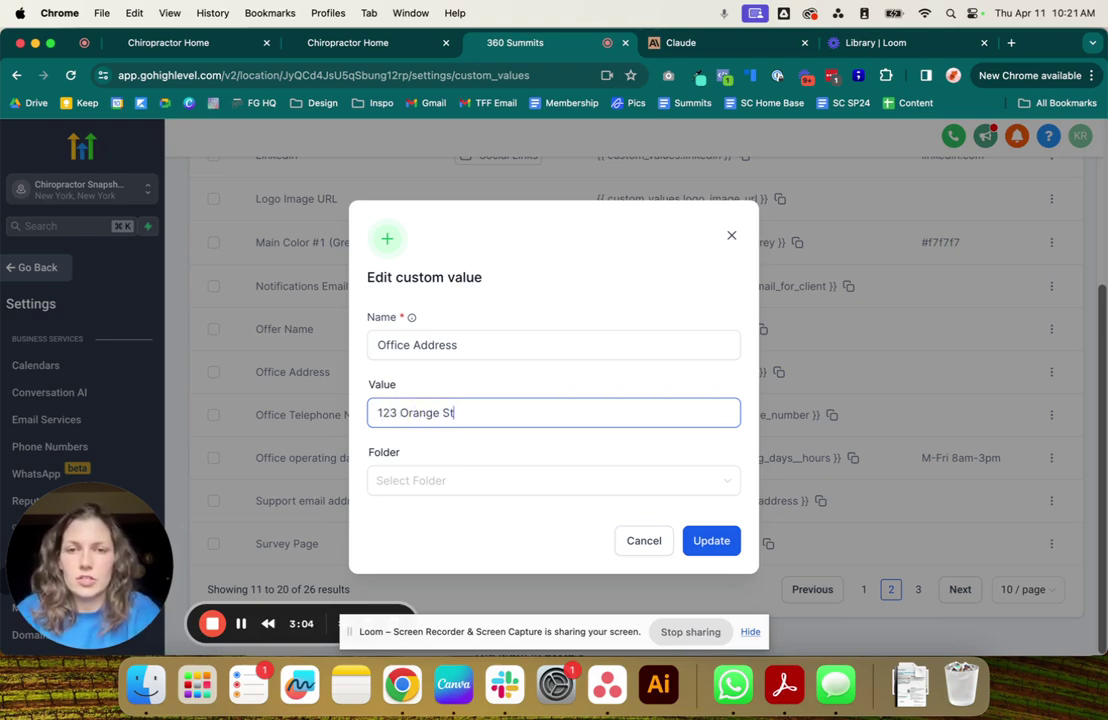
pyautogui.write('Flor')
pyautogui.press('BackSpace')
pyautogui.press('BackSpace')
pyautogui.press('BackSpace')
pyautogui.press('BackSpace')
pyautogui.press('BackSpace')
pyautogui.write(', Orlanda Flordia')
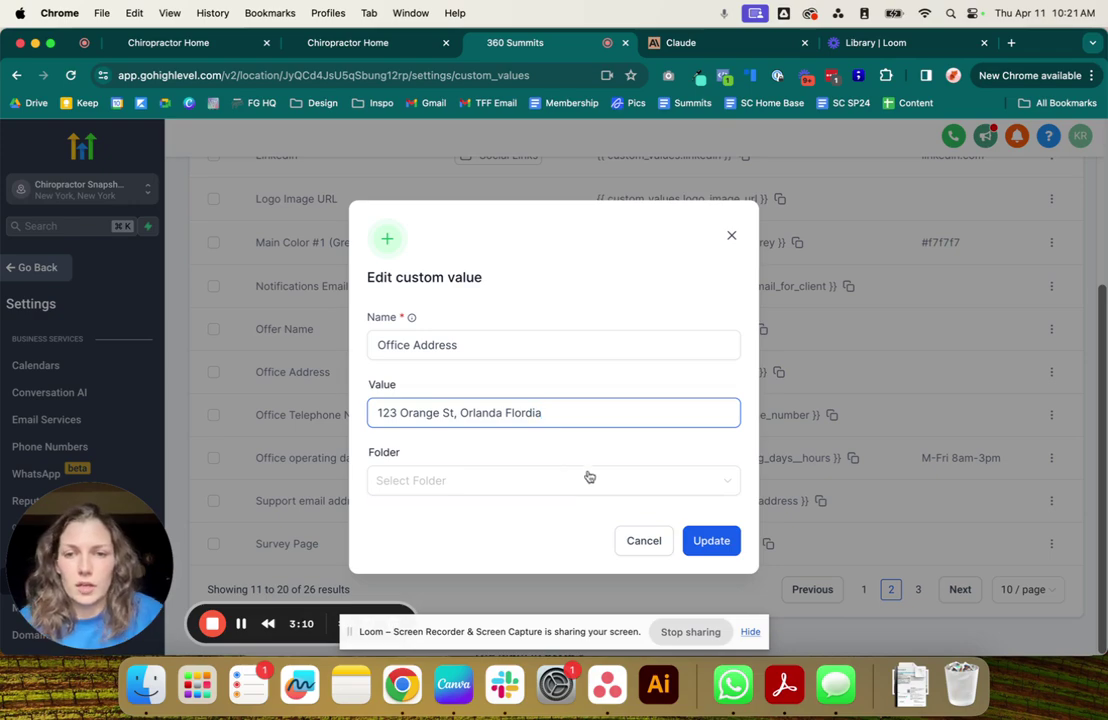
pyautogui.click(705, 540)
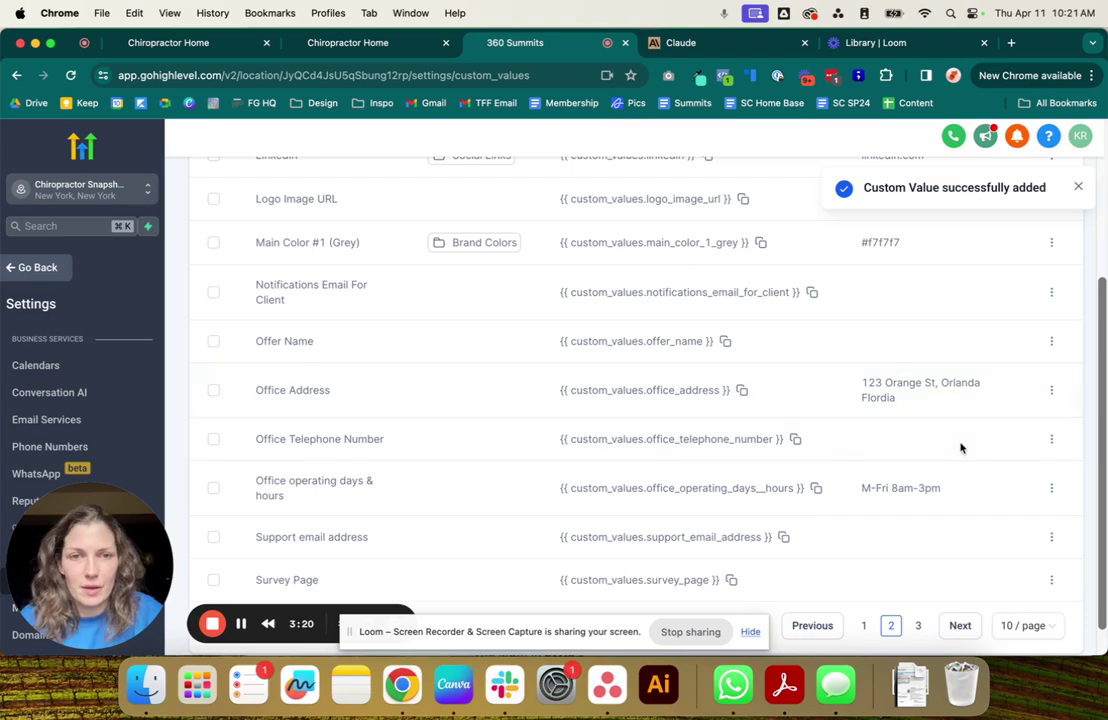
# Save a placeholder phone number as the Office Telephone Number custom value.
pyautogui.click(1051, 441)
pyautogui.click(979, 492)
pyautogui.click(479, 411)
pyautogui.write('555-5')
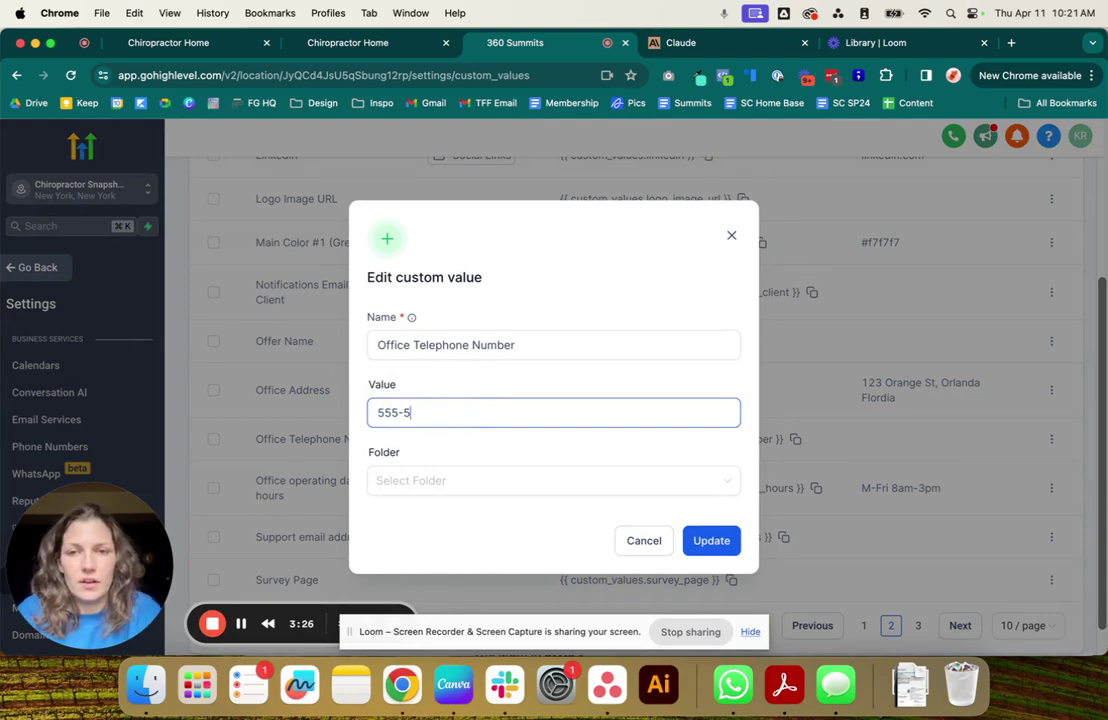
pyautogui.write('55-5555')
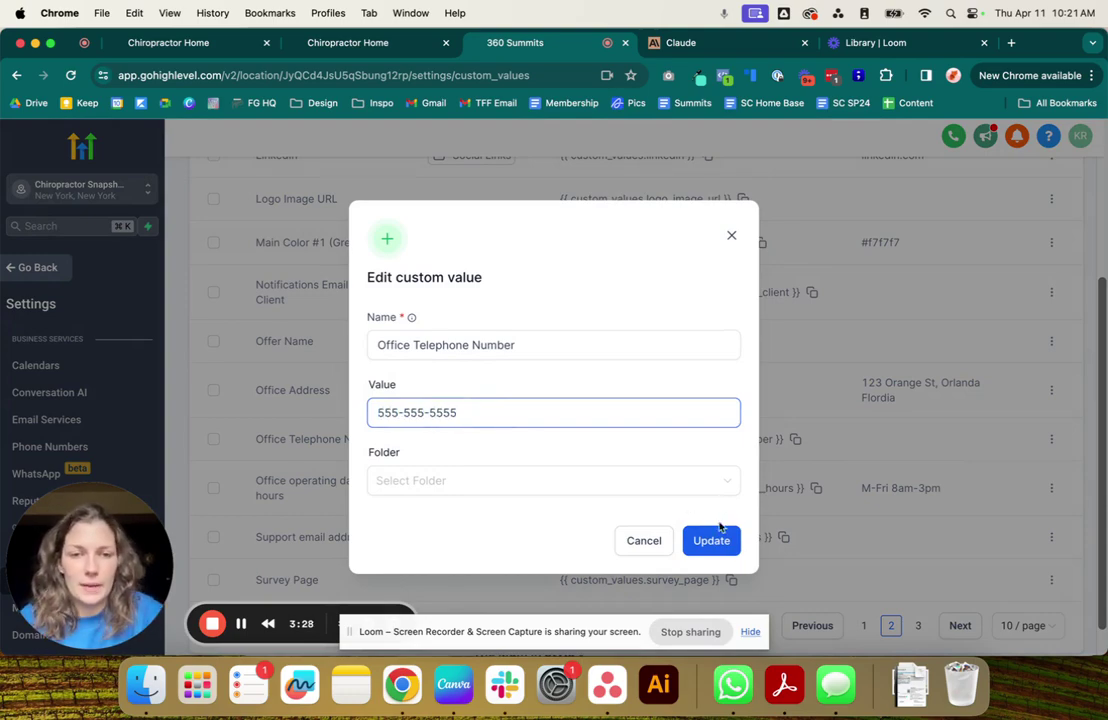
pyautogui.click(713, 538)
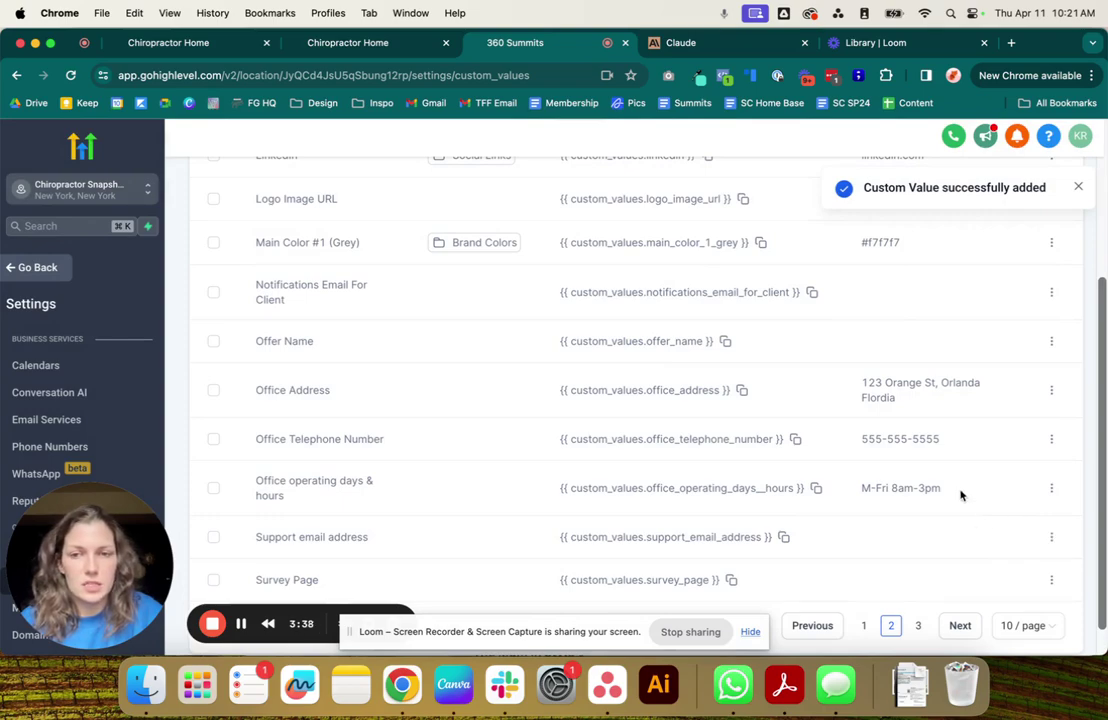
# Open the Support email address entry's edit dialog with its Value field ready.
pyautogui.click(1051, 539)
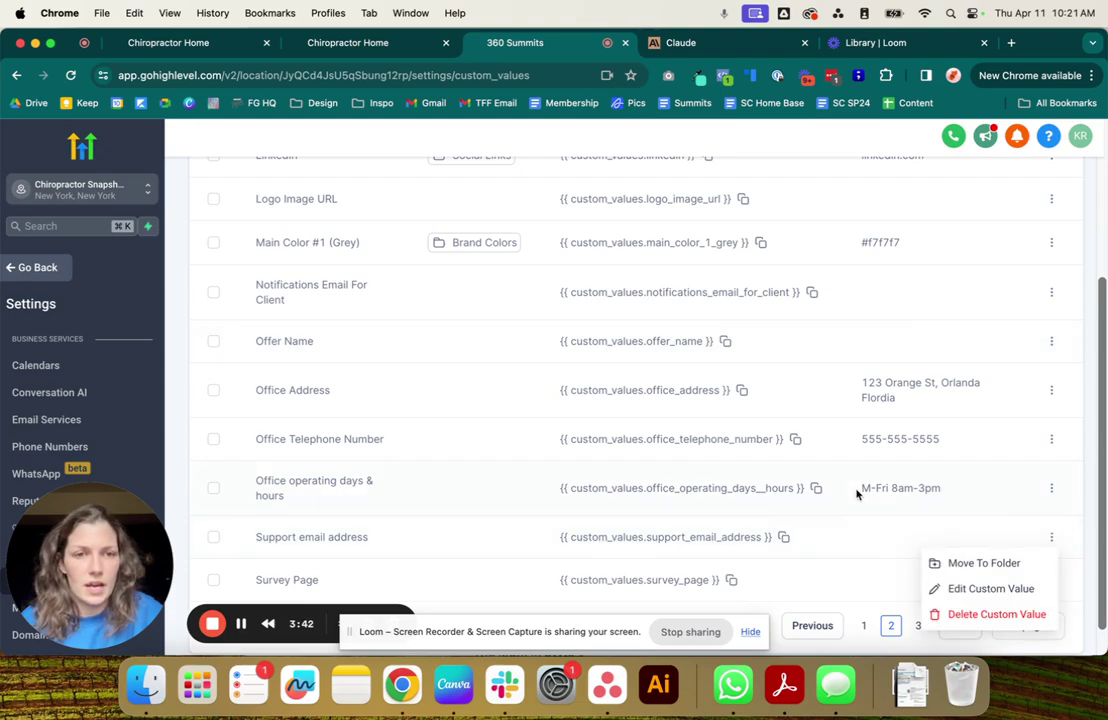
pyautogui.click(955, 589)
pyautogui.click(565, 401)
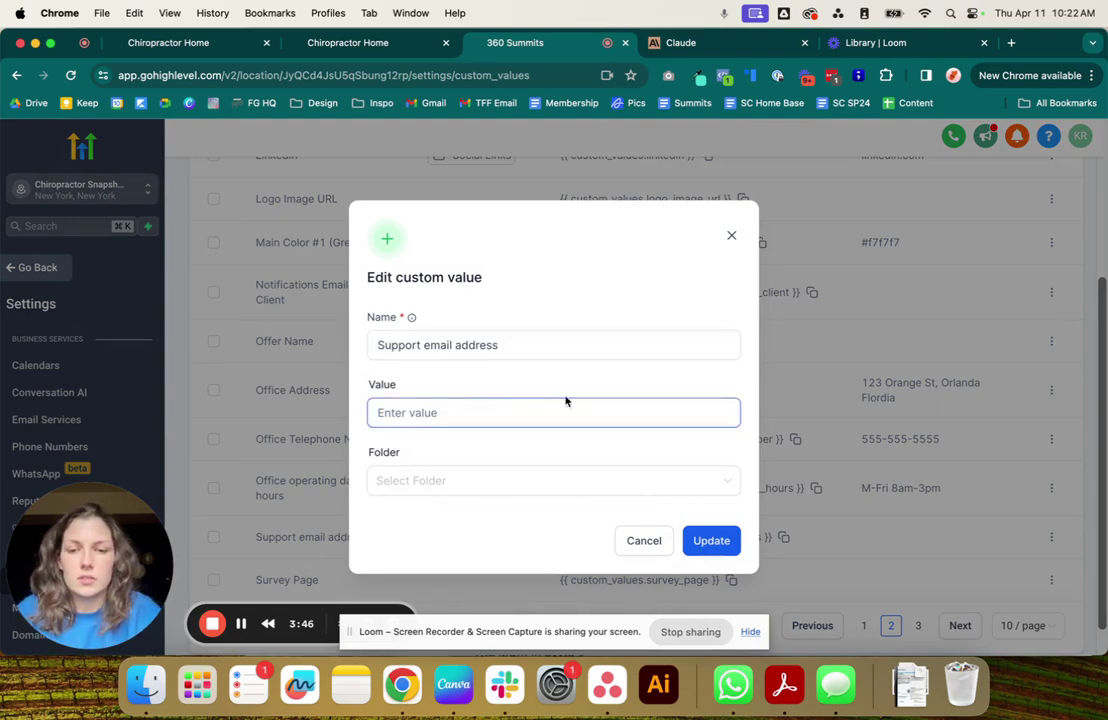
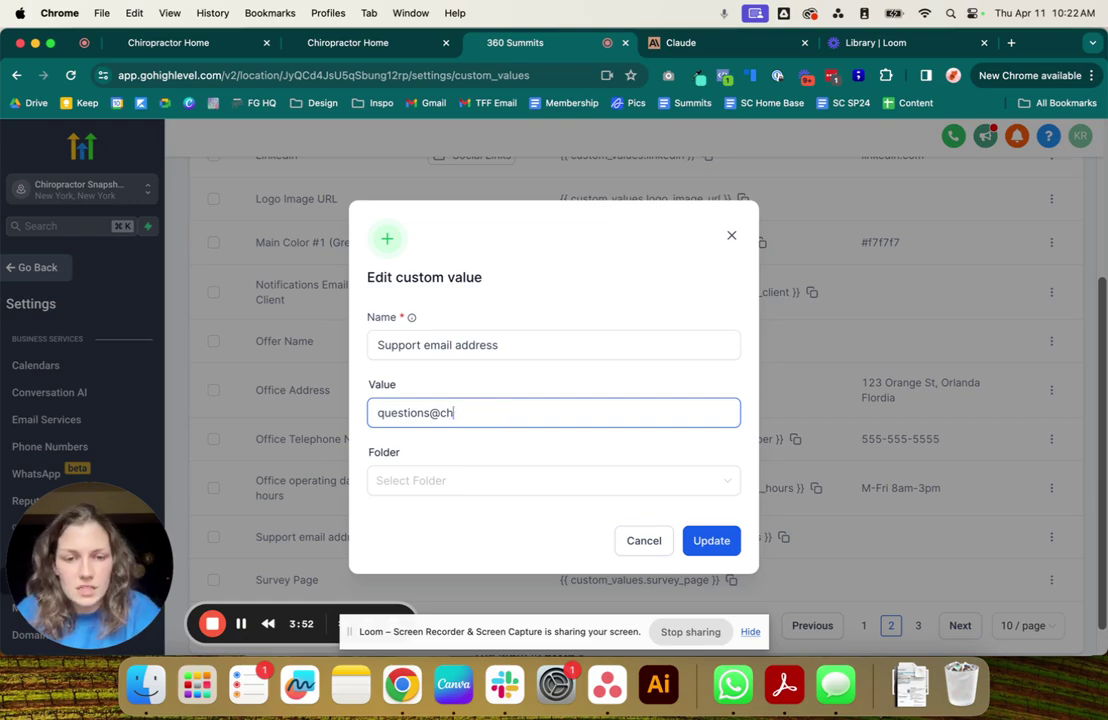
# Enter the support inbox e-mail address as the value and update it.
pyautogui.click(716, 546)
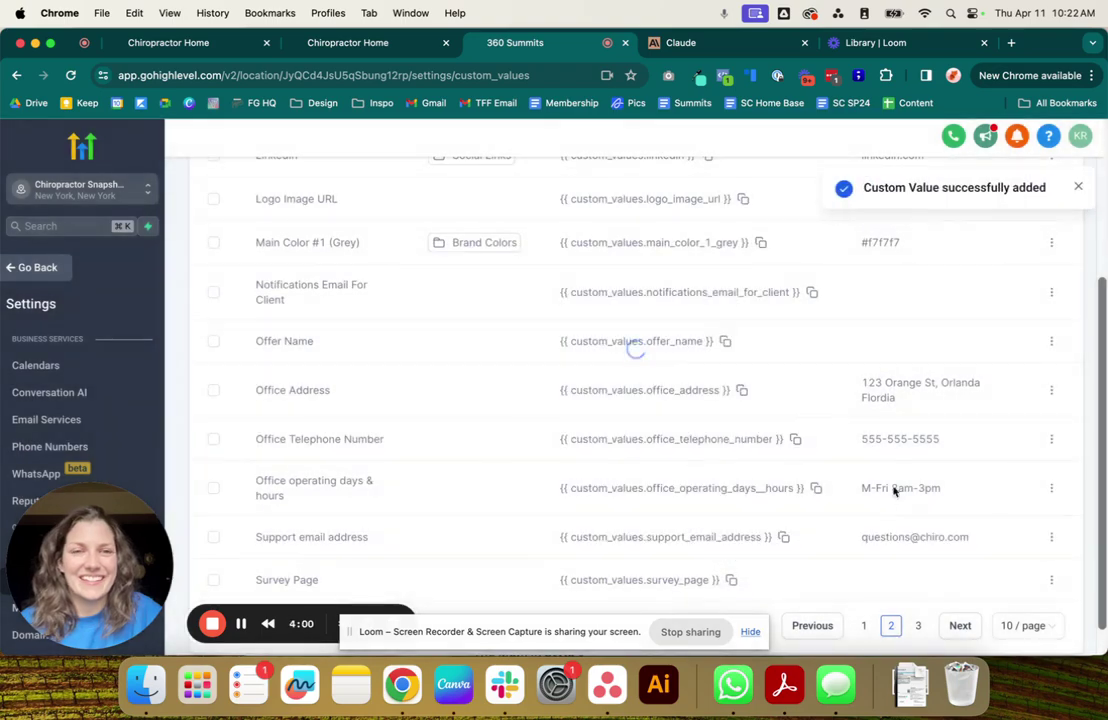
pyautogui.click(388, 48)
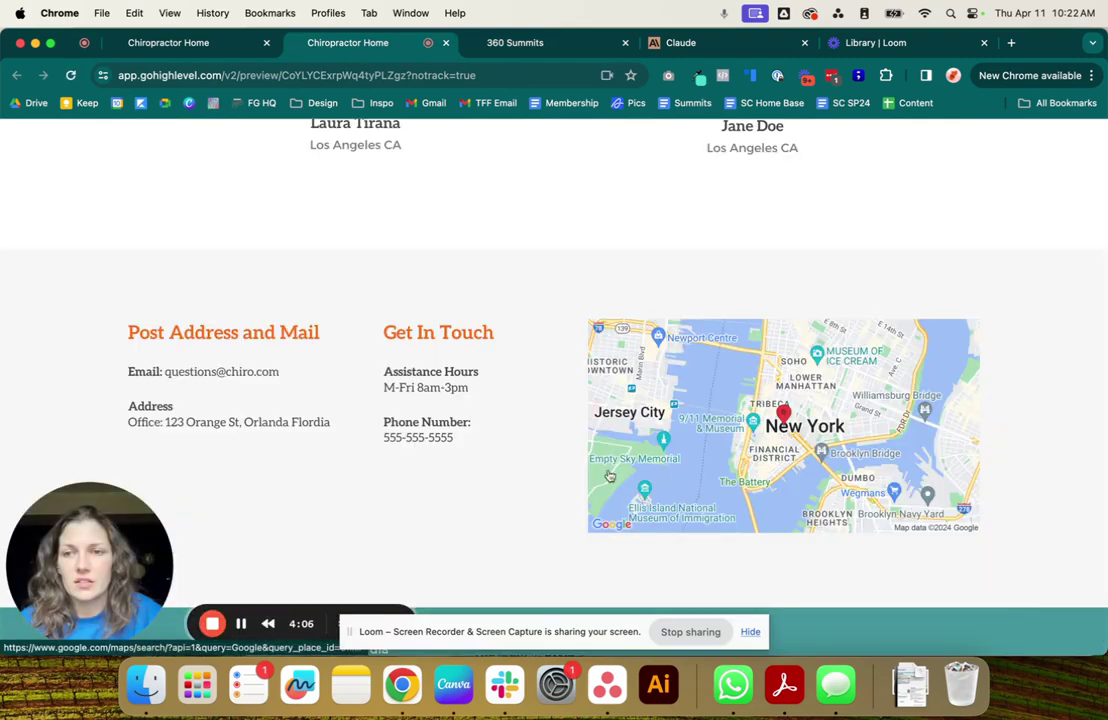
pyautogui.moveTo(129, 370); pyautogui.dragTo(267, 400)
pyautogui.moveTo(128, 425); pyautogui.dragTo(487, 453)
pyautogui.click(495, 455)
pyautogui.scroll(3, 495, 455)
pyautogui.scroll(-5, 495, 457)
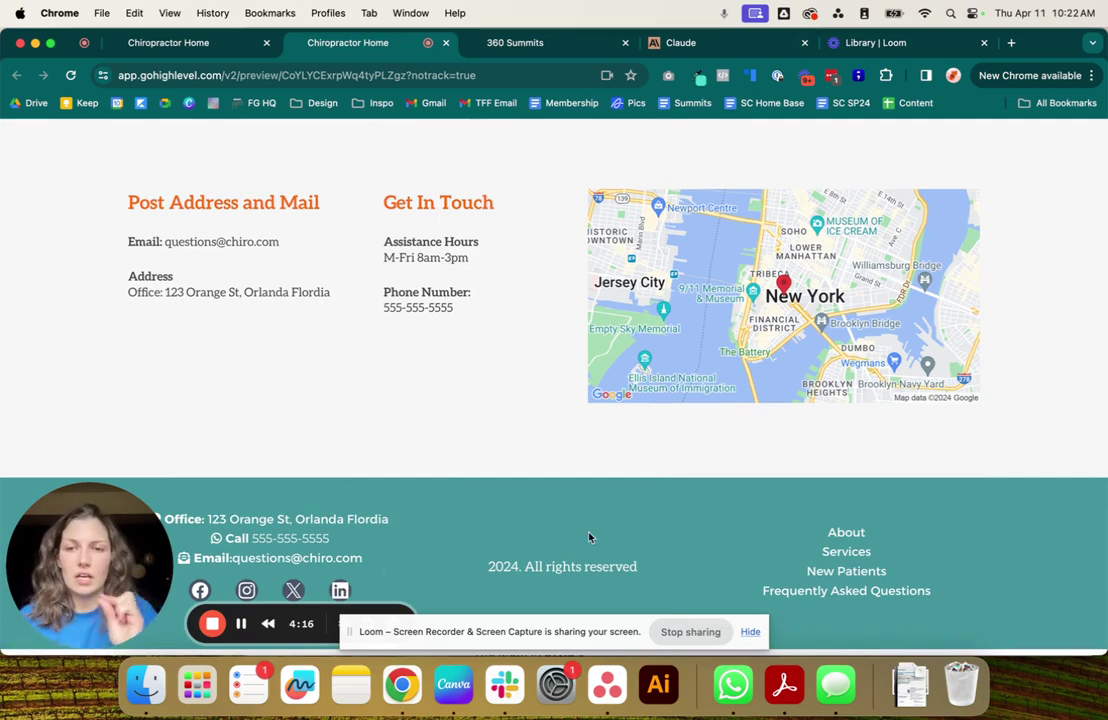
pyautogui.click(341, 593)
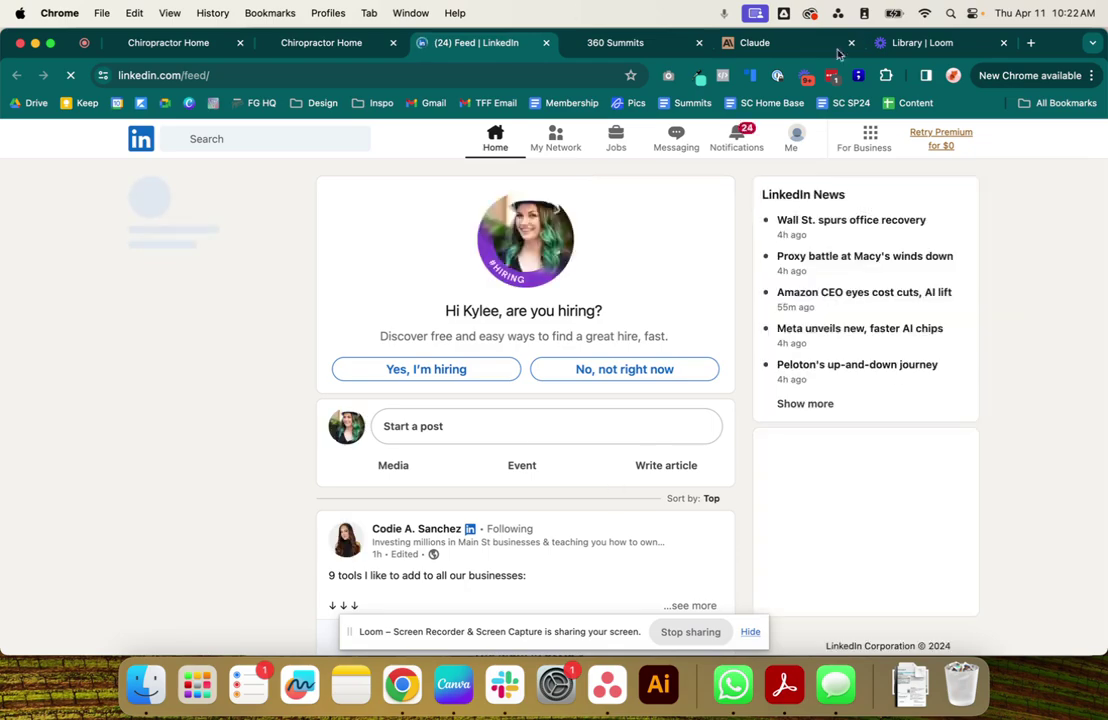
pyautogui.click(546, 42)
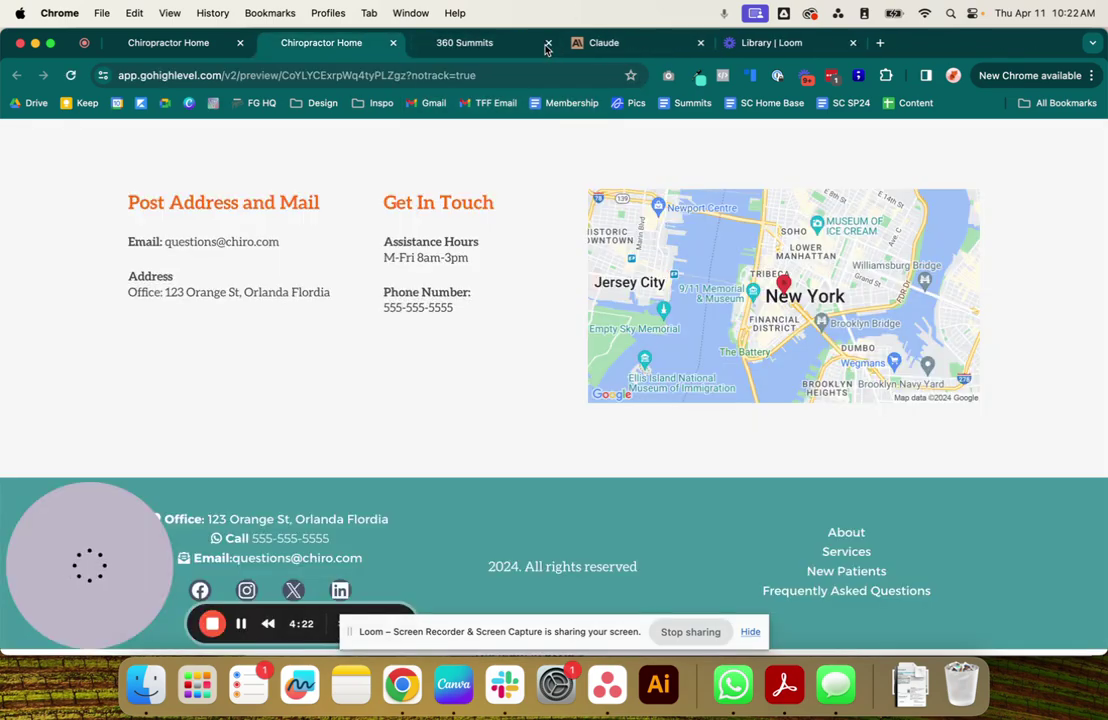
pyautogui.click(200, 590)
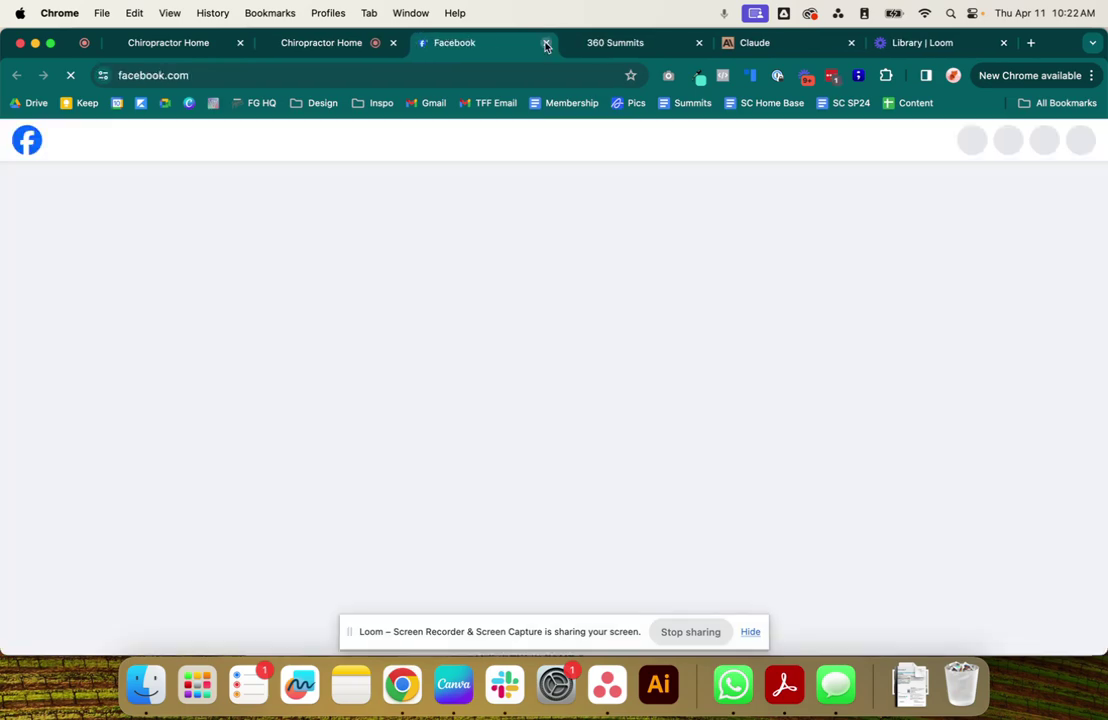
pyautogui.click(546, 43)
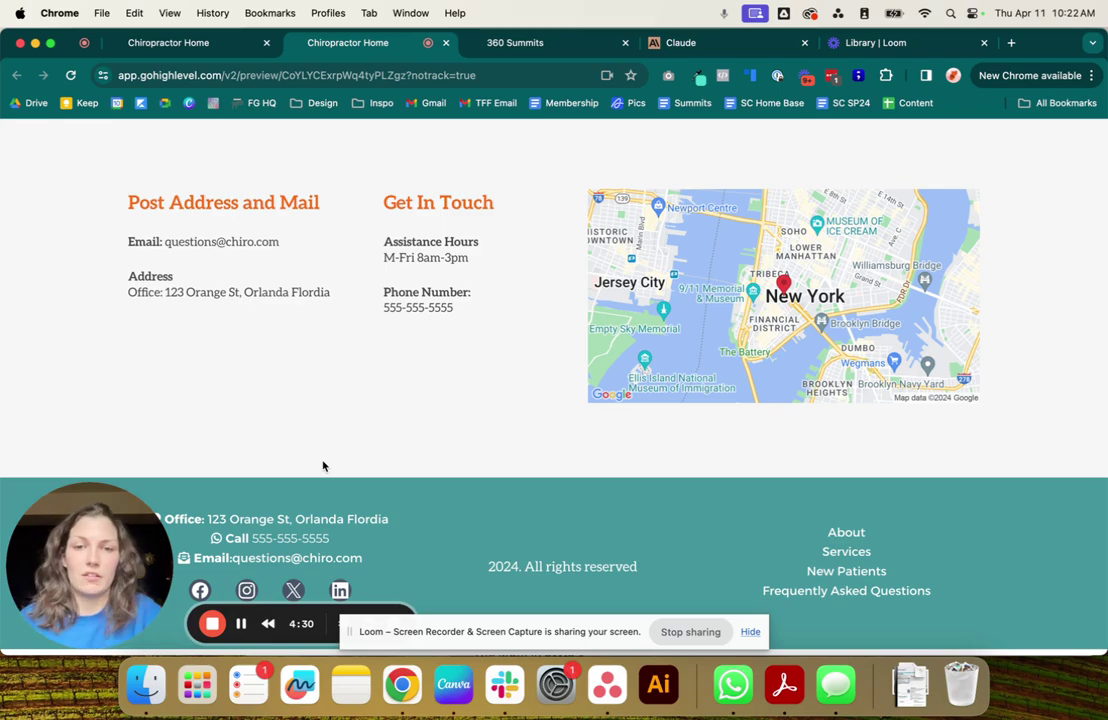
pyautogui.doubleClick(496, 567)
pyautogui.click(506, 534)
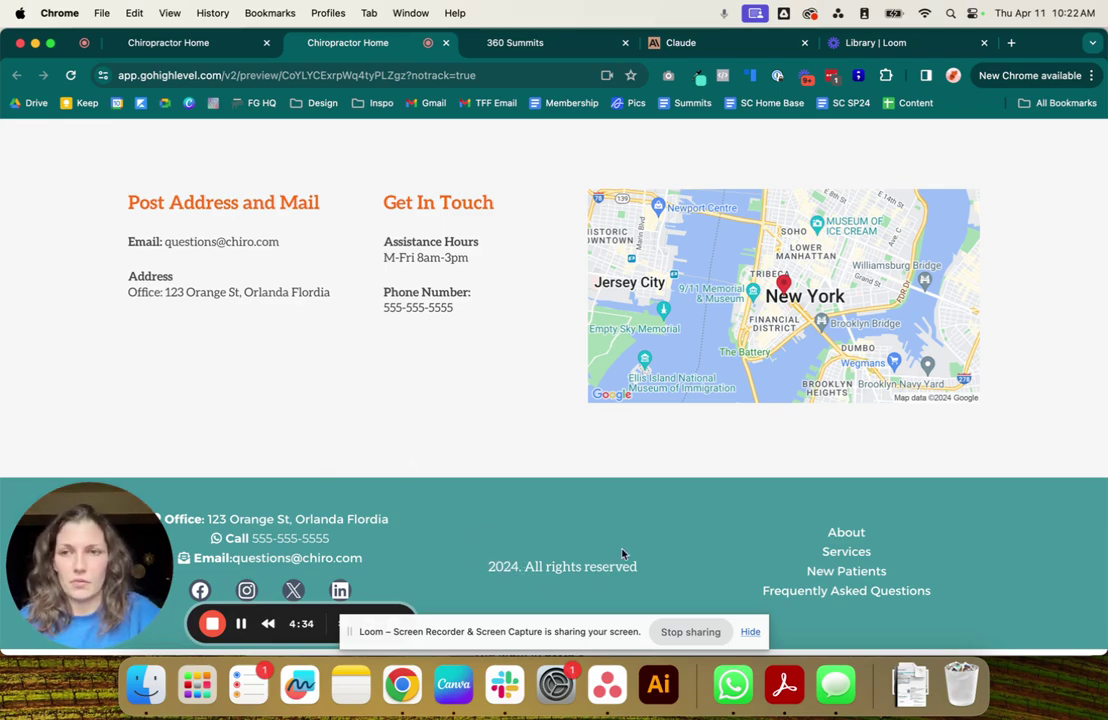
pyautogui.scroll(15, 556, 344)
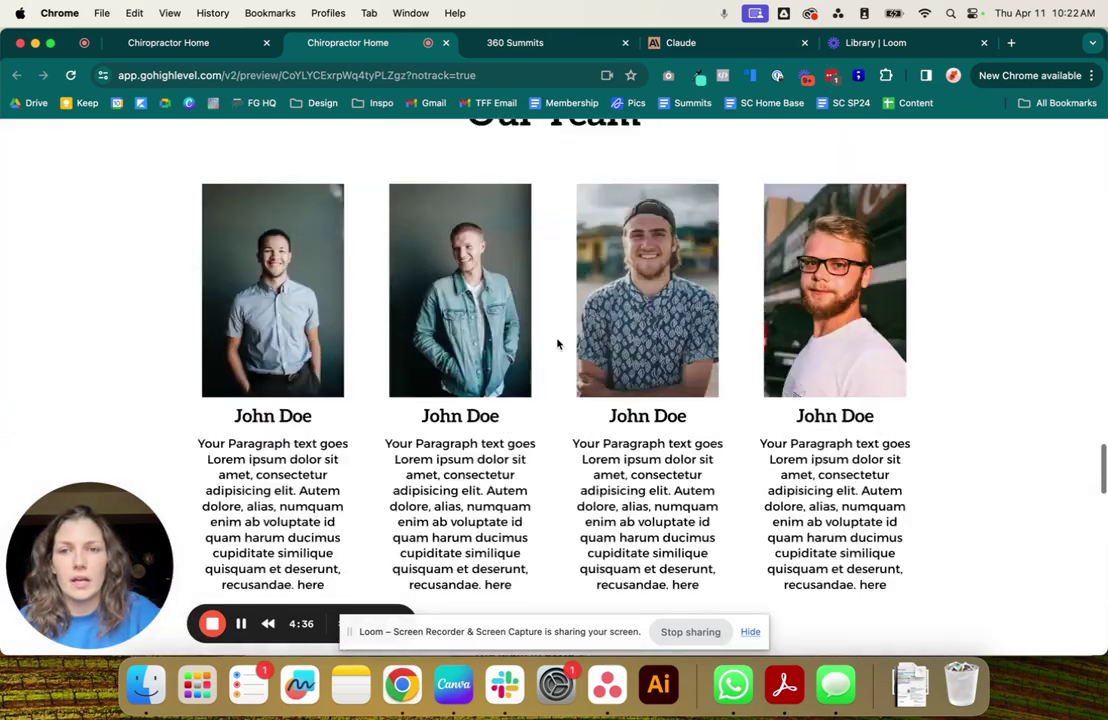
pyautogui.scroll(20, 558, 344)
pyautogui.scroll(1, 557, 344)
pyautogui.scroll(-1, 557, 344)
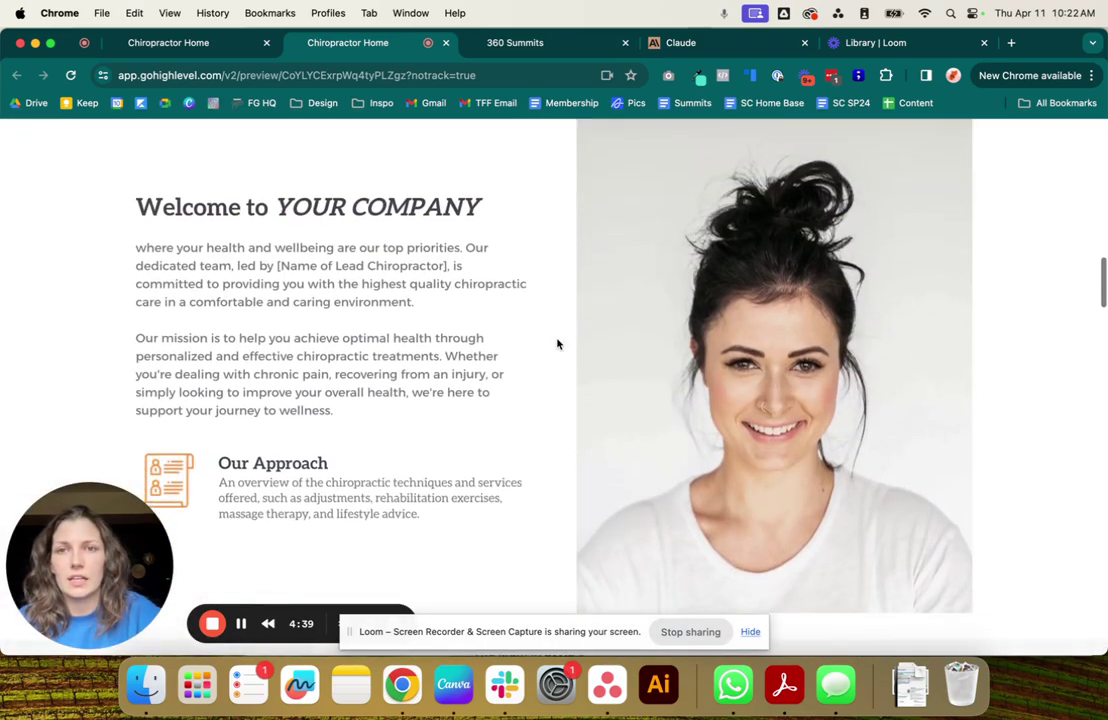
pyautogui.click(510, 43)
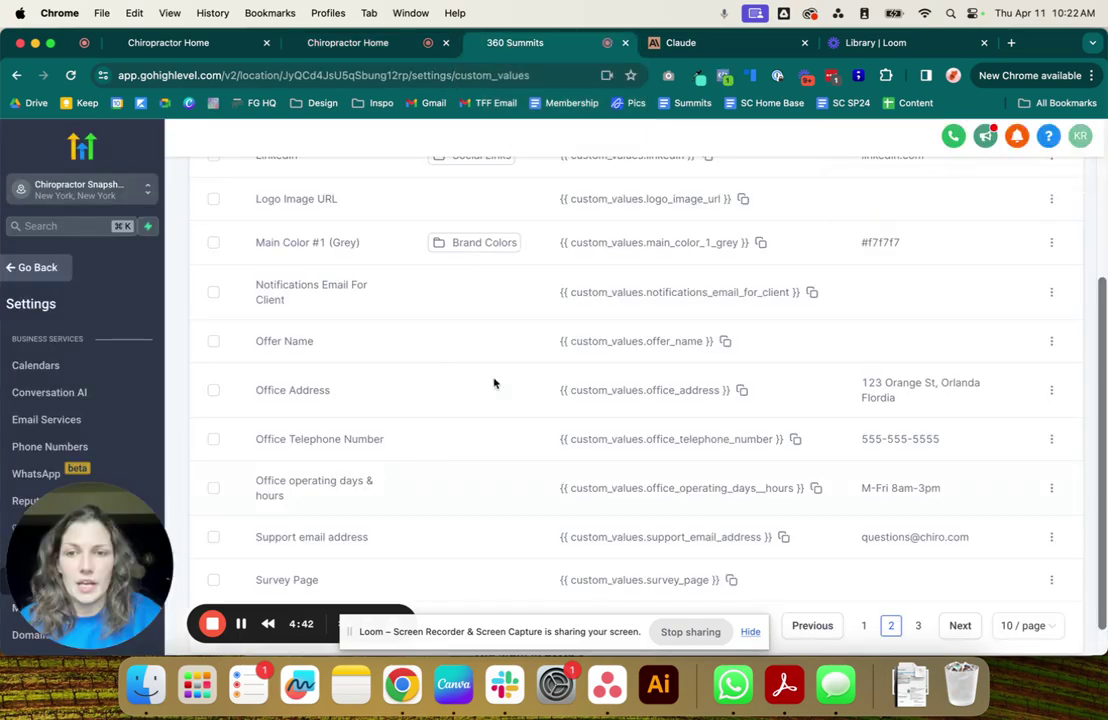
# On the first page of custom values, set Company Name to 'Chiro Central'.
pyautogui.scroll(3, 498, 337)
pyautogui.scroll(-4, 498, 337)
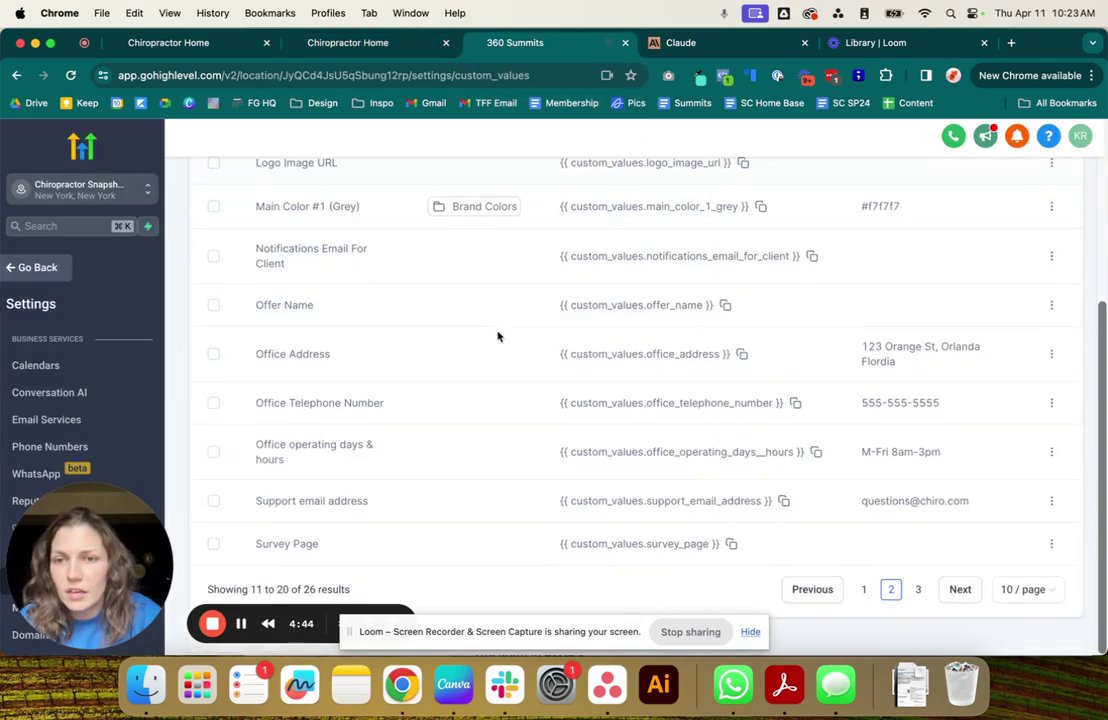
pyautogui.click(866, 590)
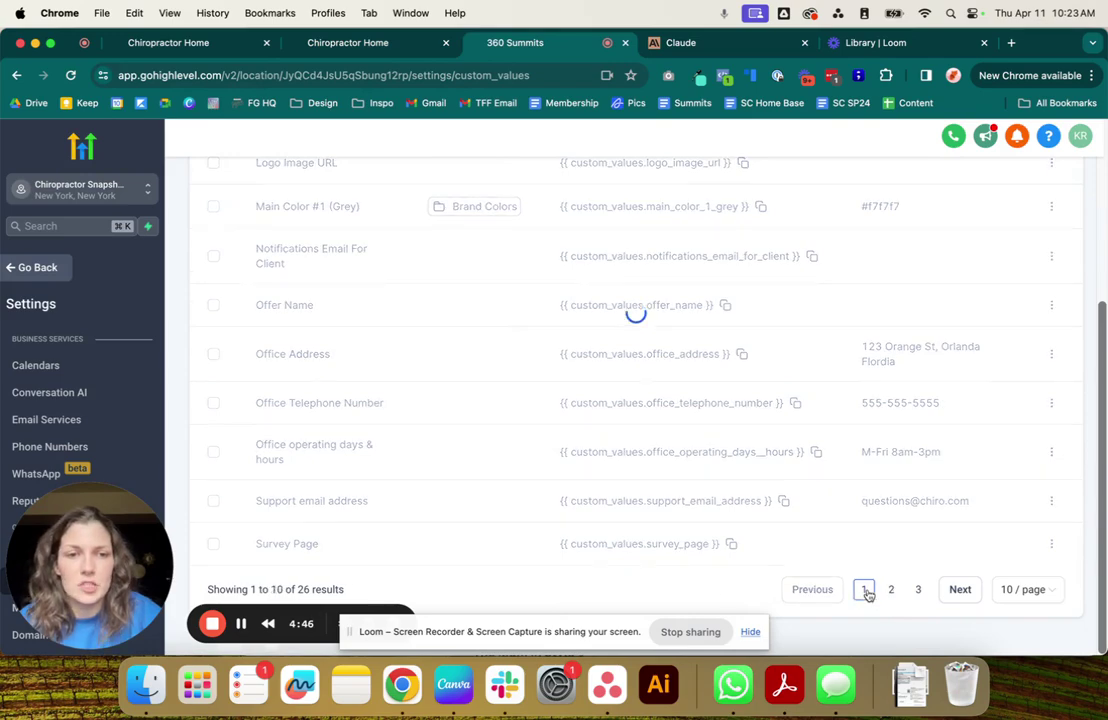
pyautogui.scroll(2, 680, 388)
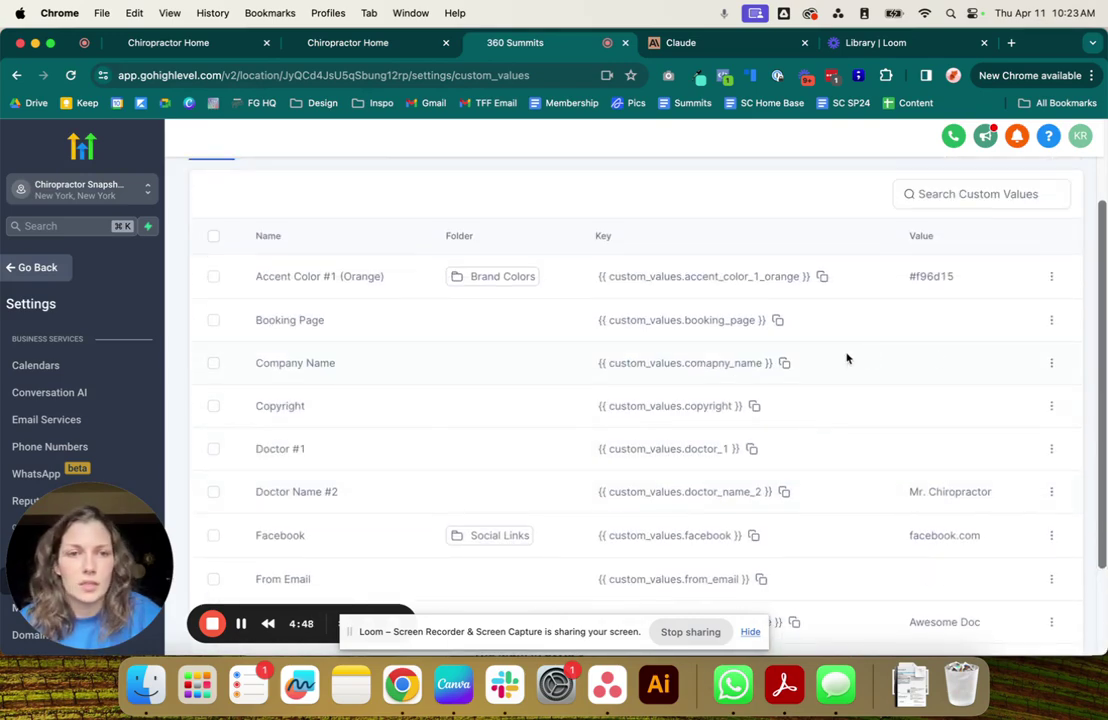
pyautogui.click(1051, 364)
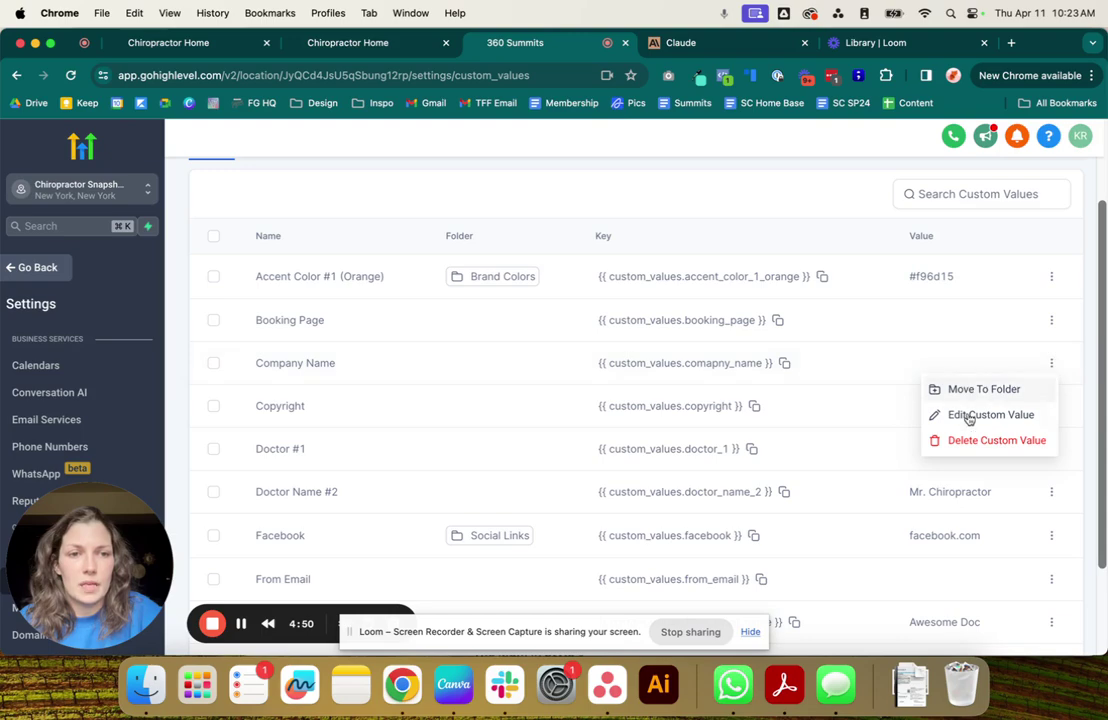
pyautogui.click(975, 414)
pyautogui.tripleClick(513, 340)
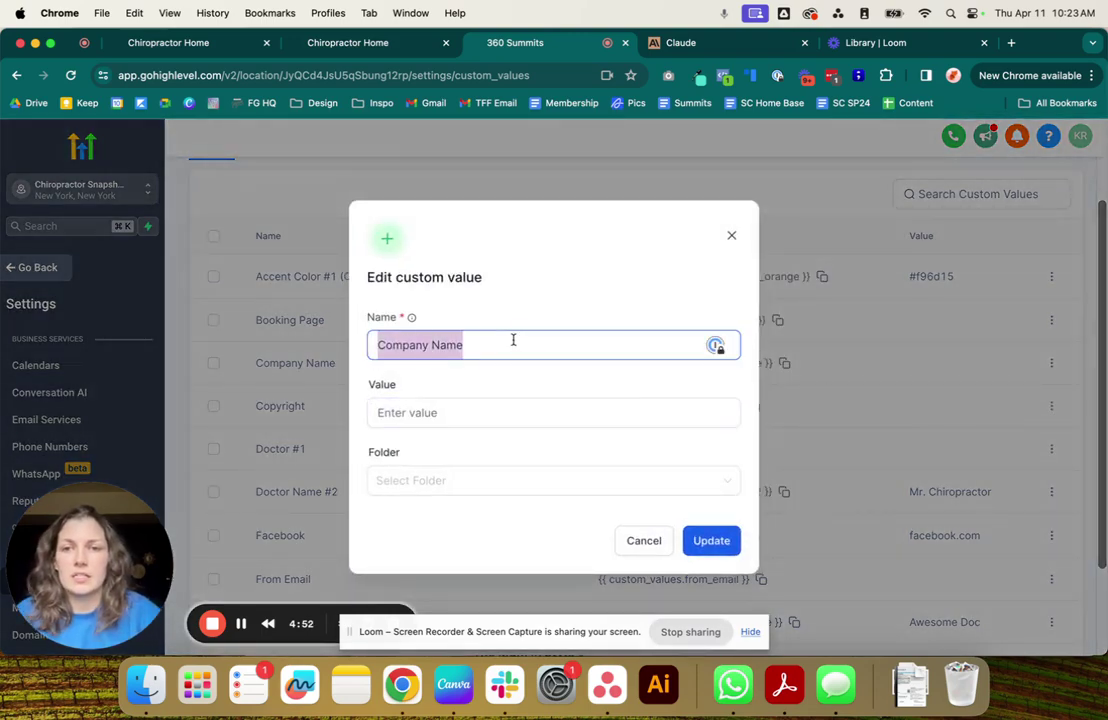
pyautogui.click(440, 414)
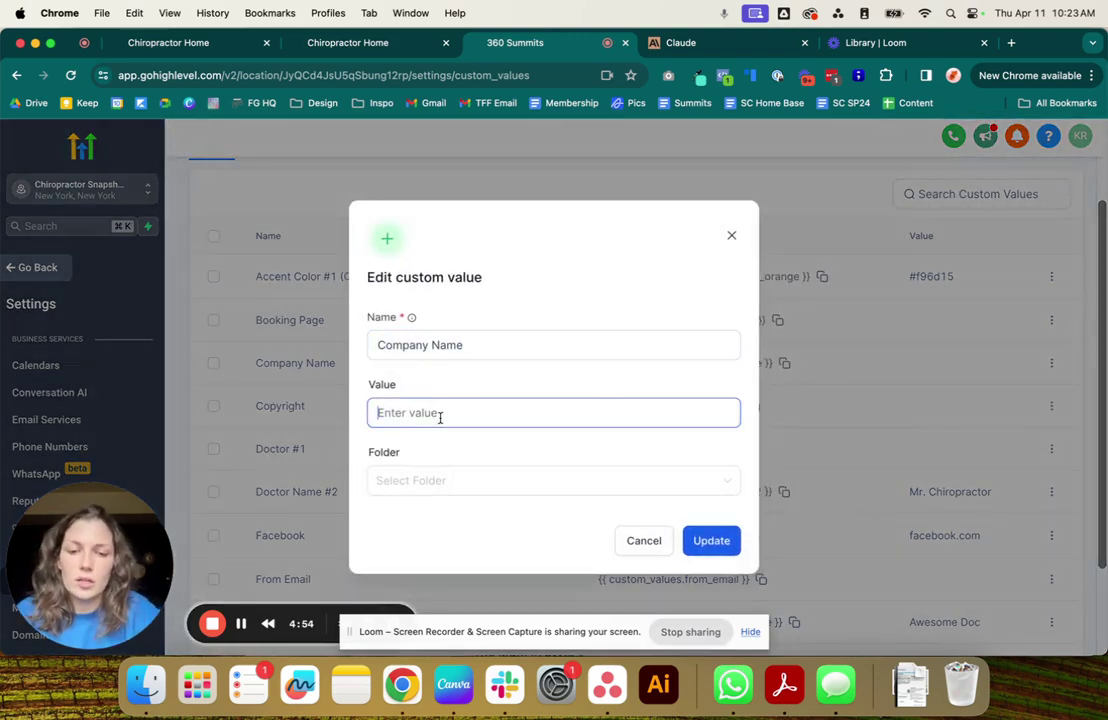
pyautogui.write('Chiro Central')
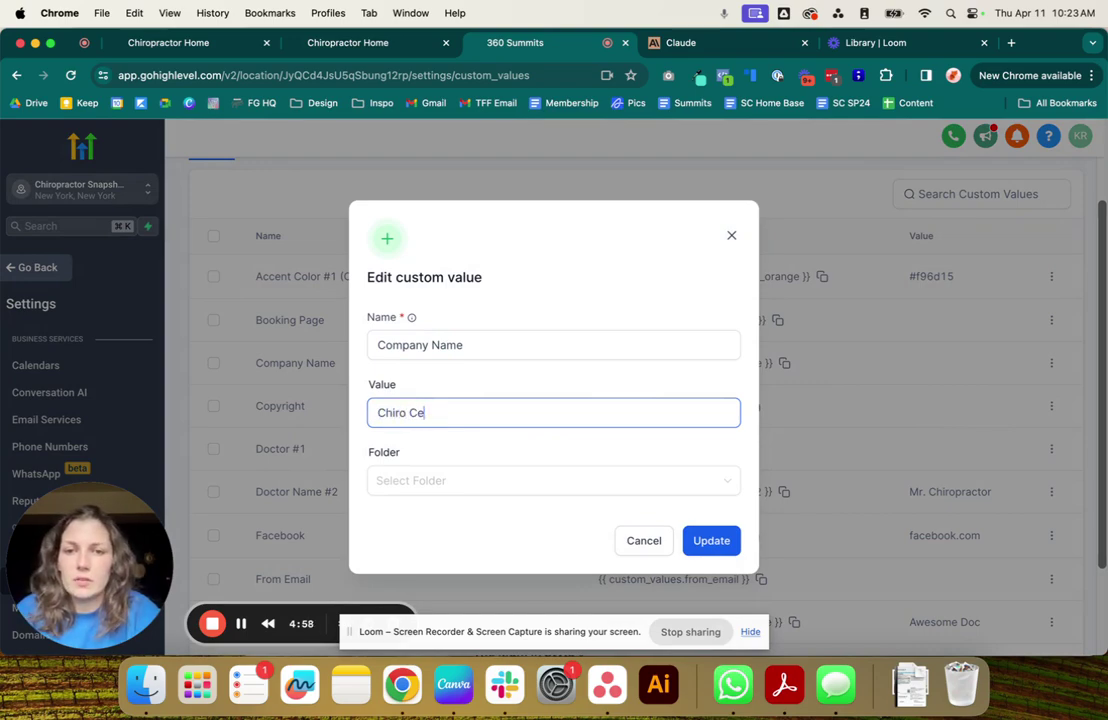
pyautogui.click(700, 540)
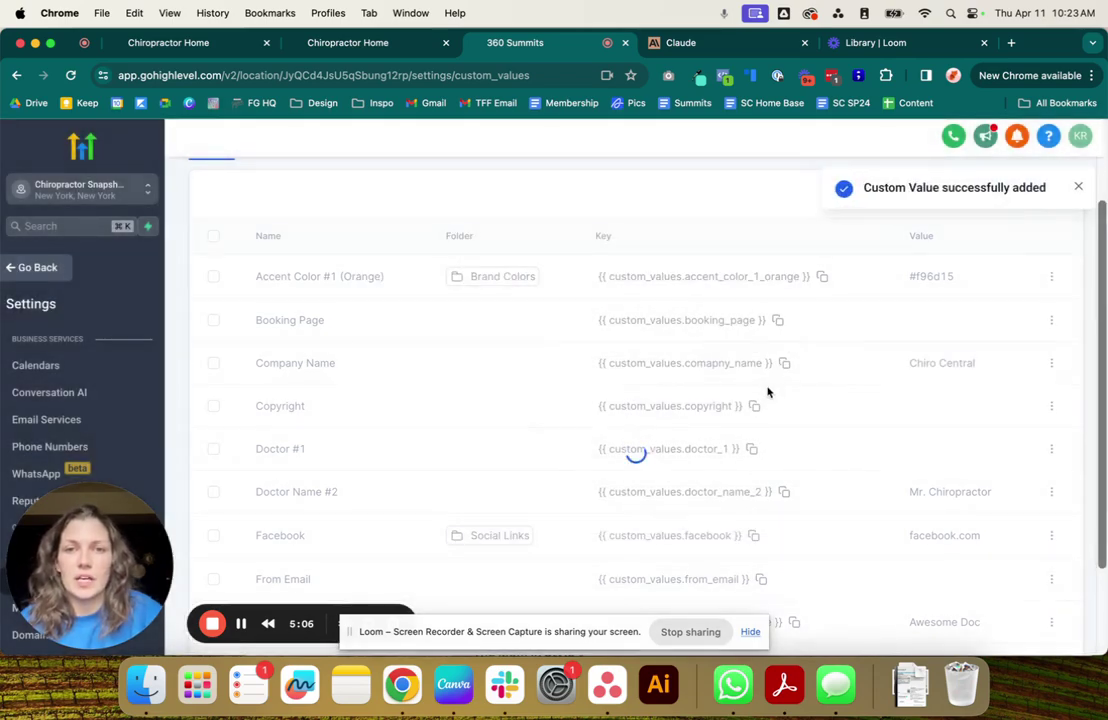
# Set the Doctor #1 custom value to 'Best Doctor' and update it.
pyautogui.click(1052, 452)
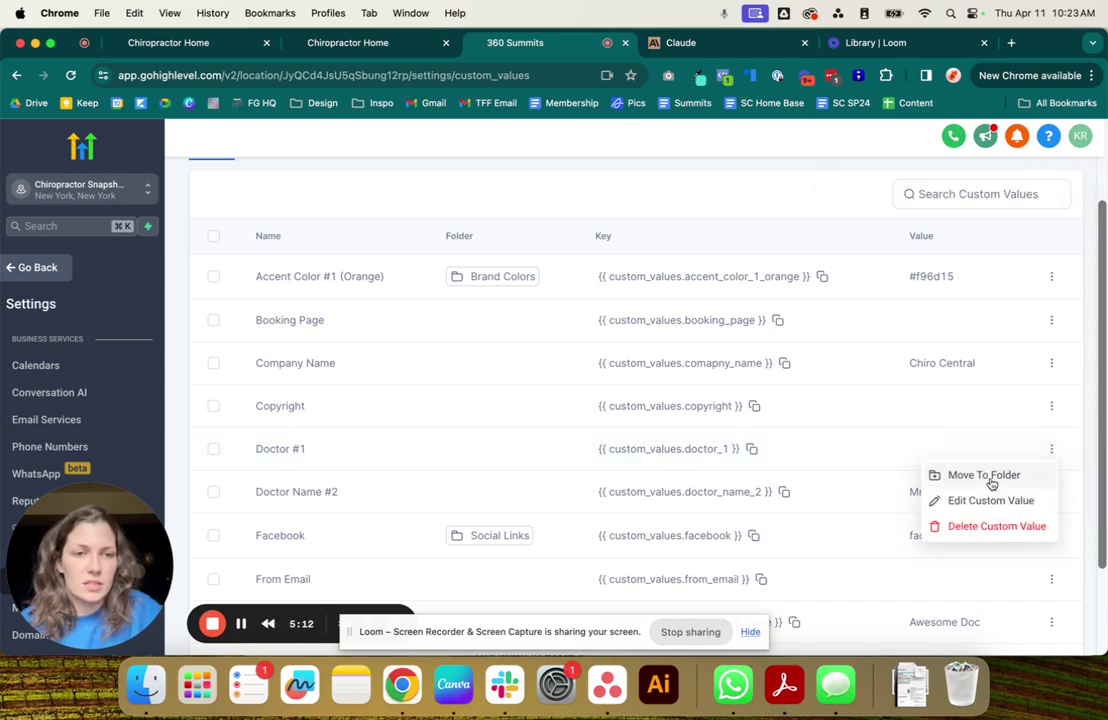
pyautogui.click(982, 502)
pyautogui.click(581, 410)
pyautogui.write('M')
pyautogui.press('BackSpace')
pyautogui.write('Best Doctor')
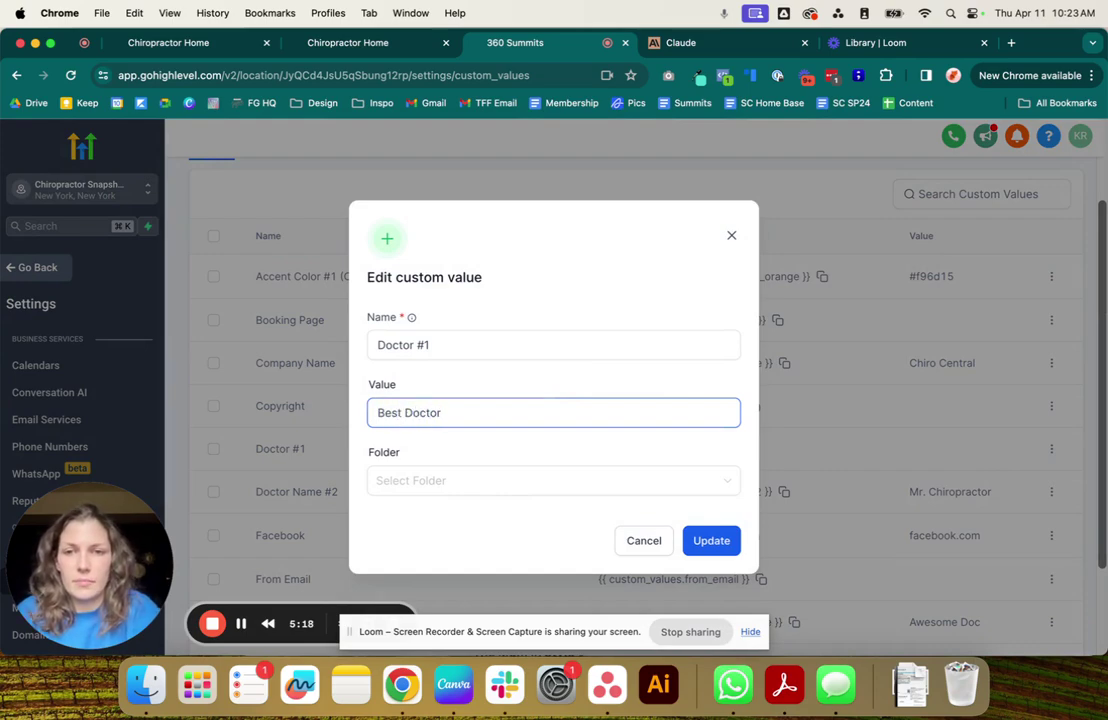
pyautogui.click(710, 548)
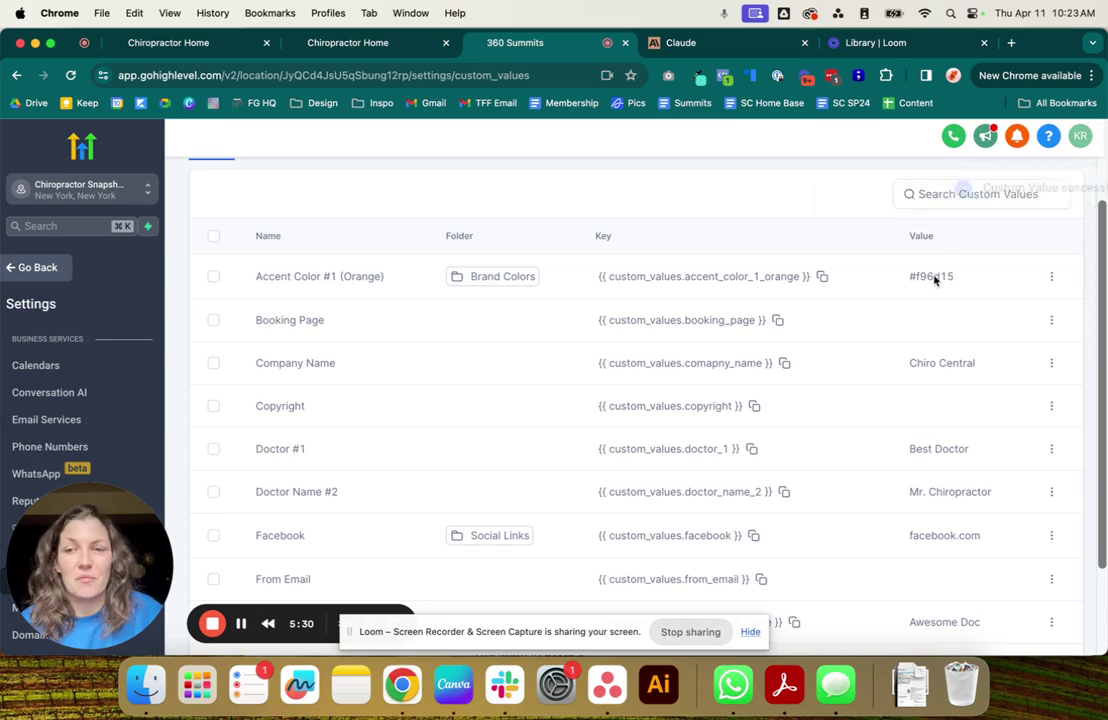
# Replace Accent Color #1's #f96d15 with #ff4613 copied from the Eye Dropper picker.
pyautogui.click(1051, 277)
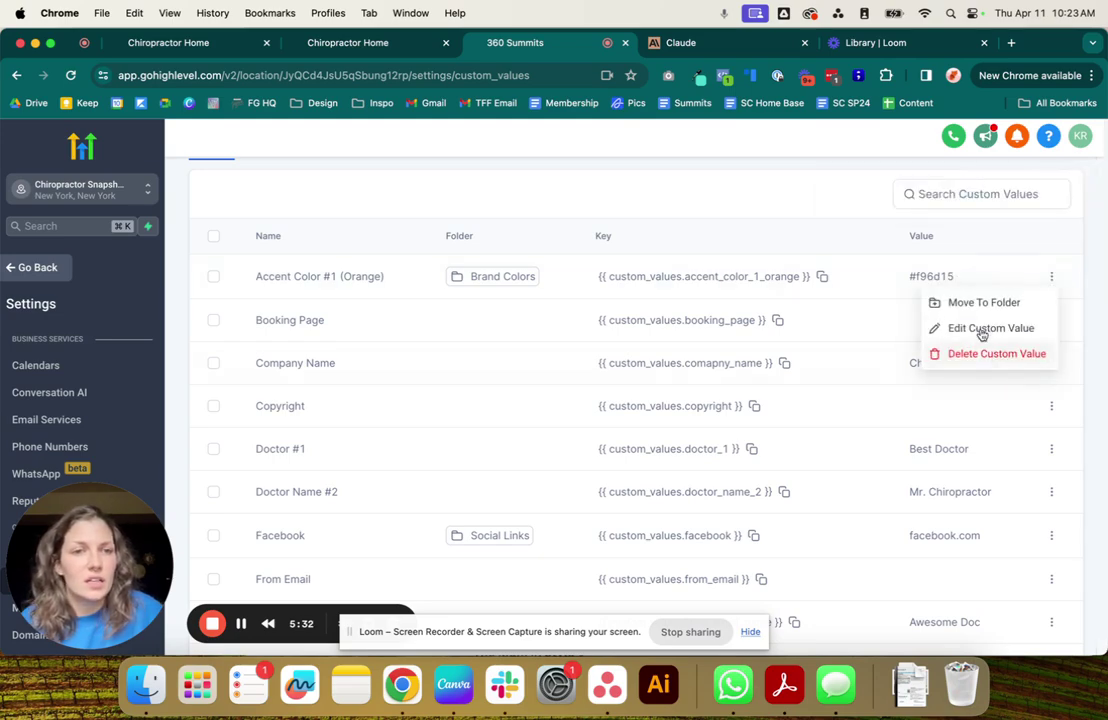
pyautogui.click(988, 328)
pyautogui.click(418, 412)
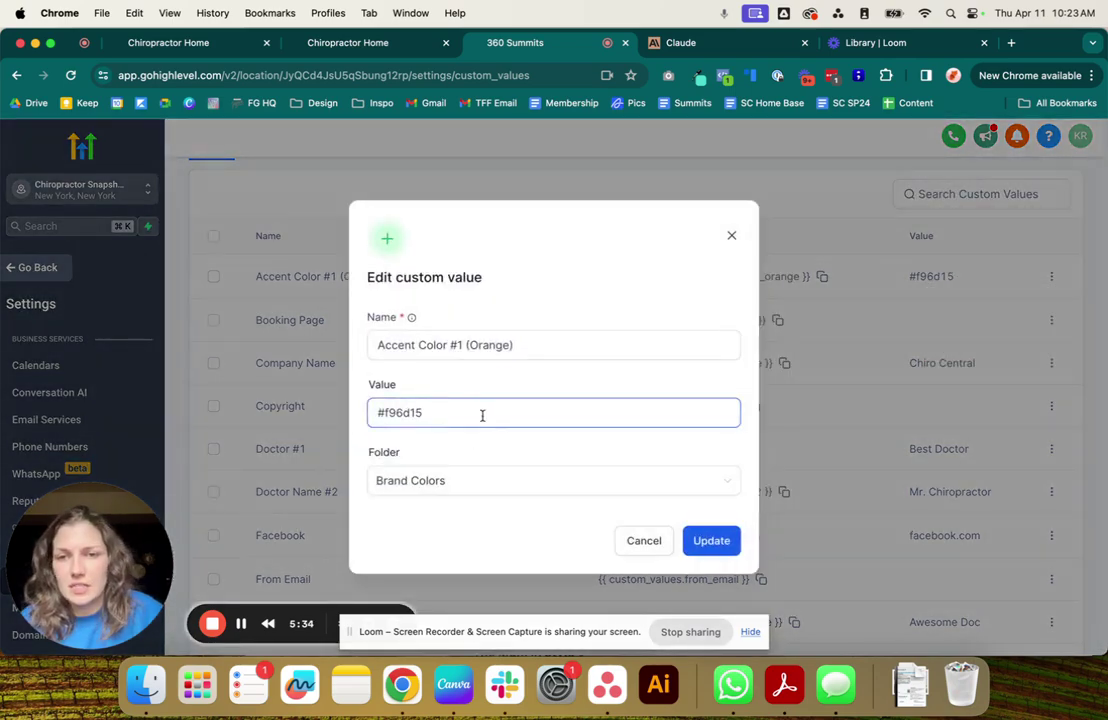
pyautogui.click(699, 78)
pyautogui.click(409, 202)
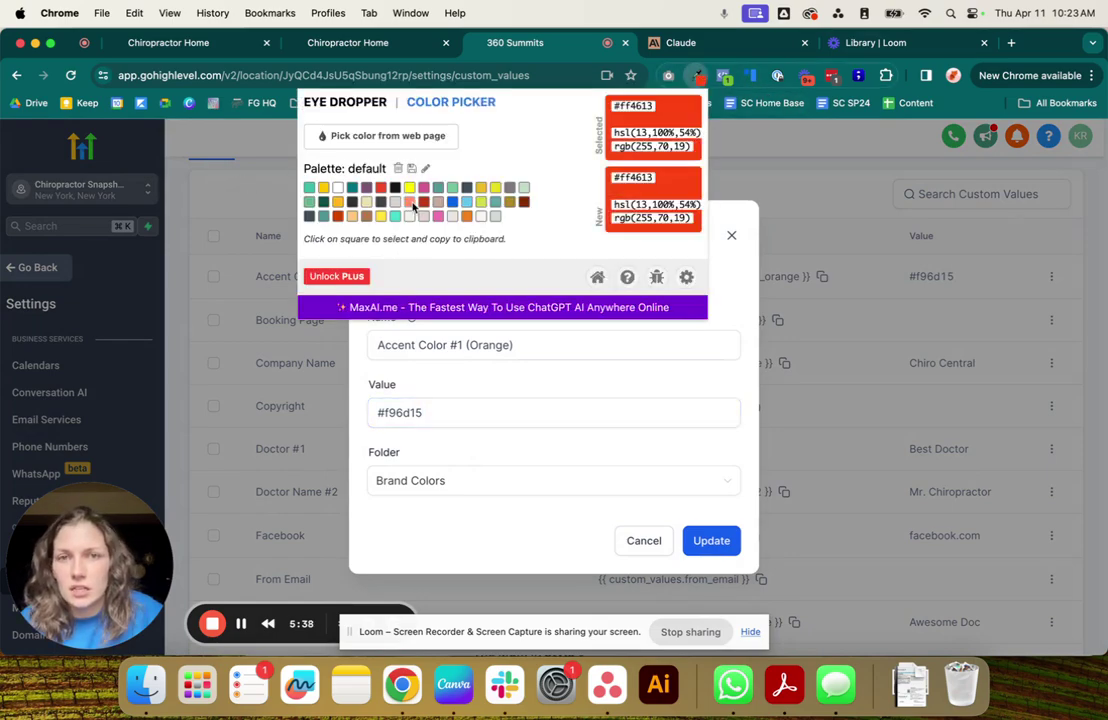
pyautogui.press('super+c')
pyautogui.click(420, 413)
pyautogui.tripleClick(420, 413)
pyautogui.press('super+v')
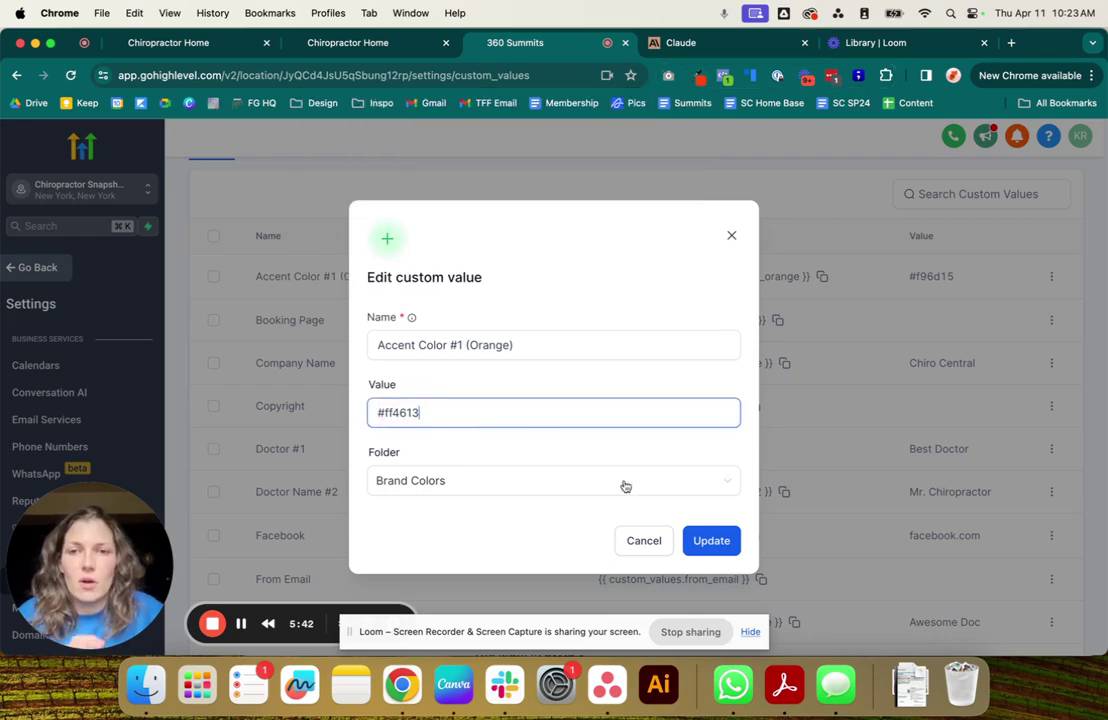
pyautogui.click(711, 540)
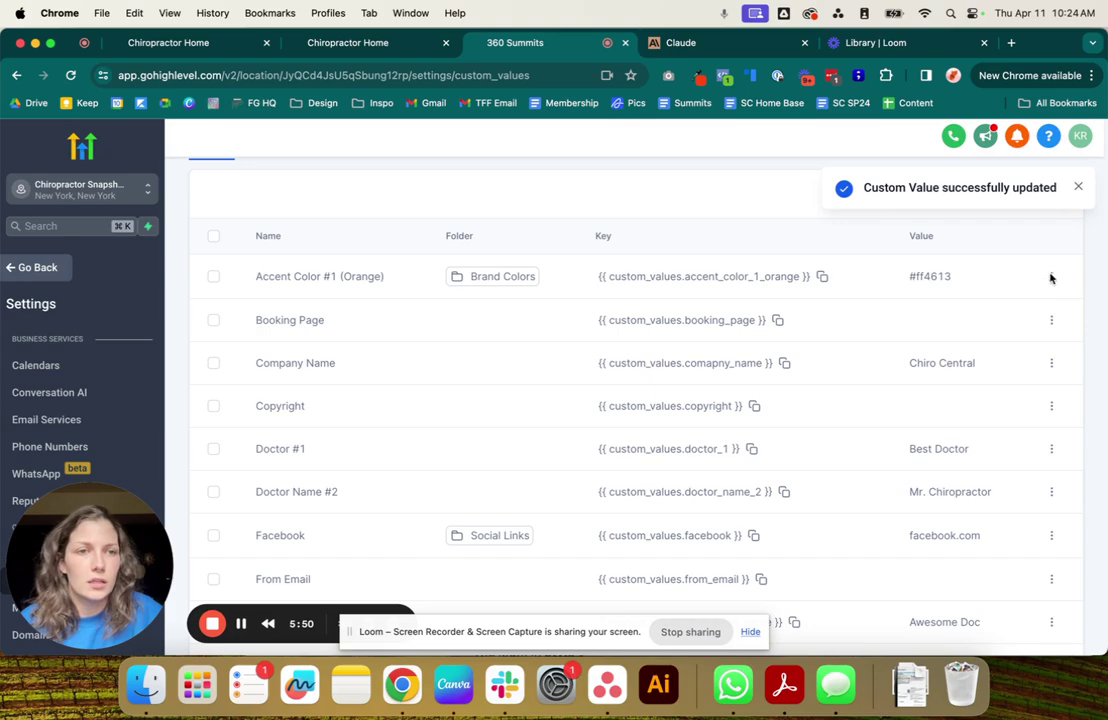
pyautogui.click(366, 42)
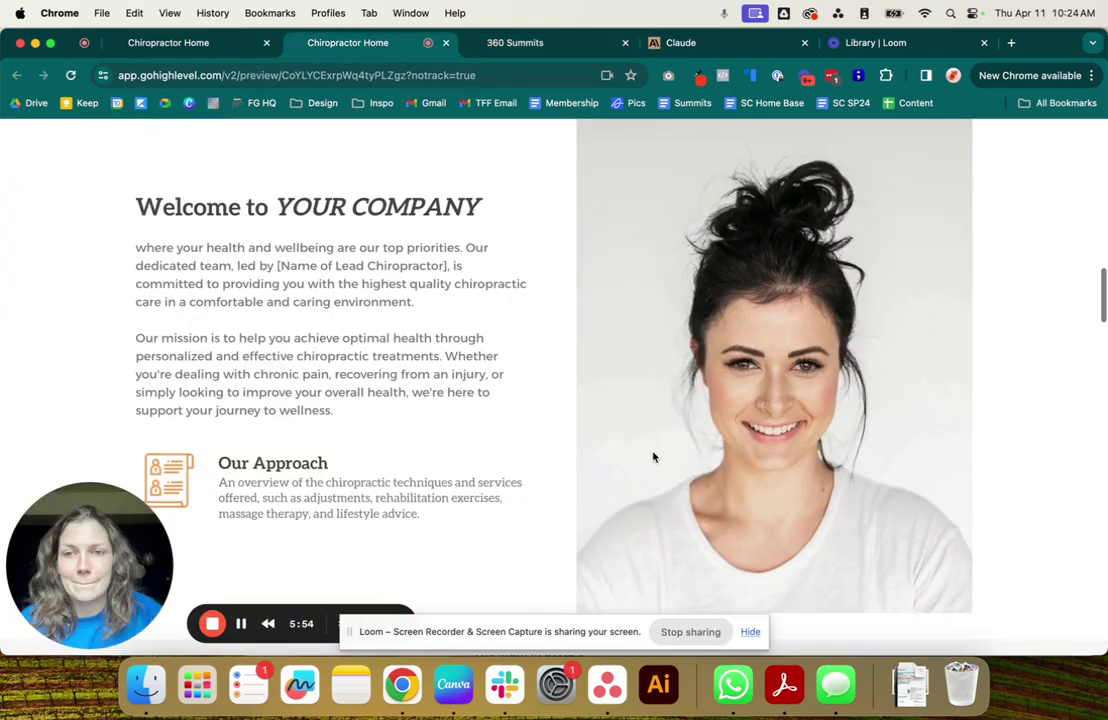
# Scroll through the updated Chiropractor Home preview to review the filled-in content.
pyautogui.moveTo(476, 207); pyautogui.dragTo(245, 207)
pyautogui.click(366, 381)
pyautogui.scroll(2, 371, 388)
pyautogui.scroll(10, 371, 388)
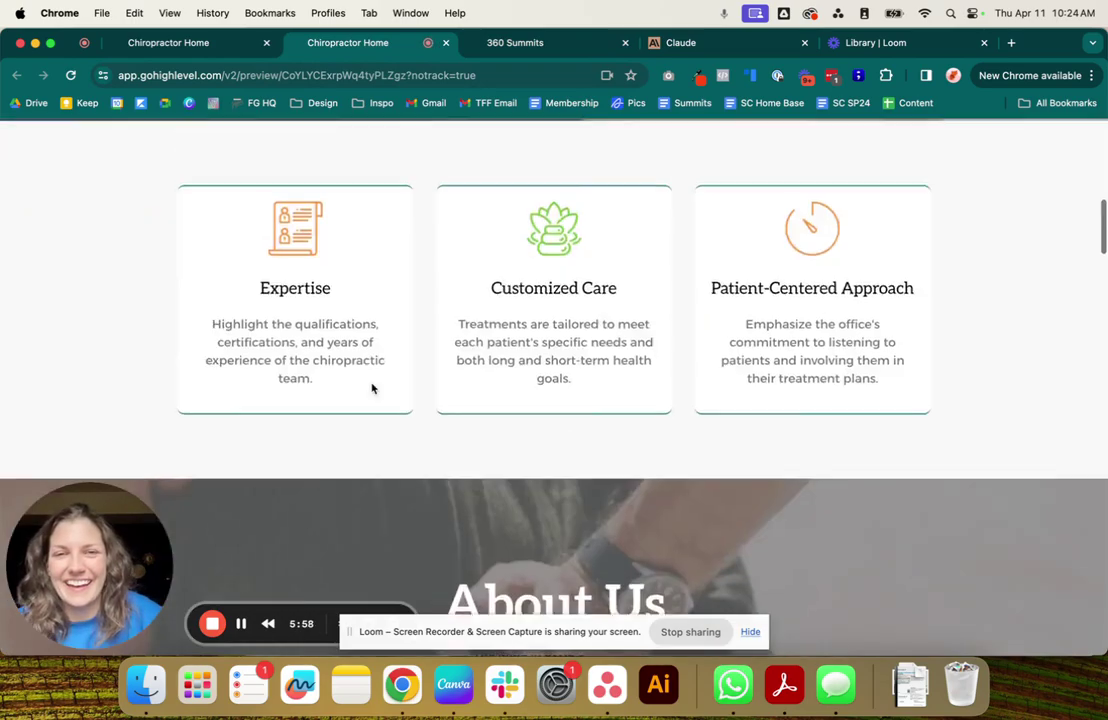
pyautogui.scroll(-4, 371, 388)
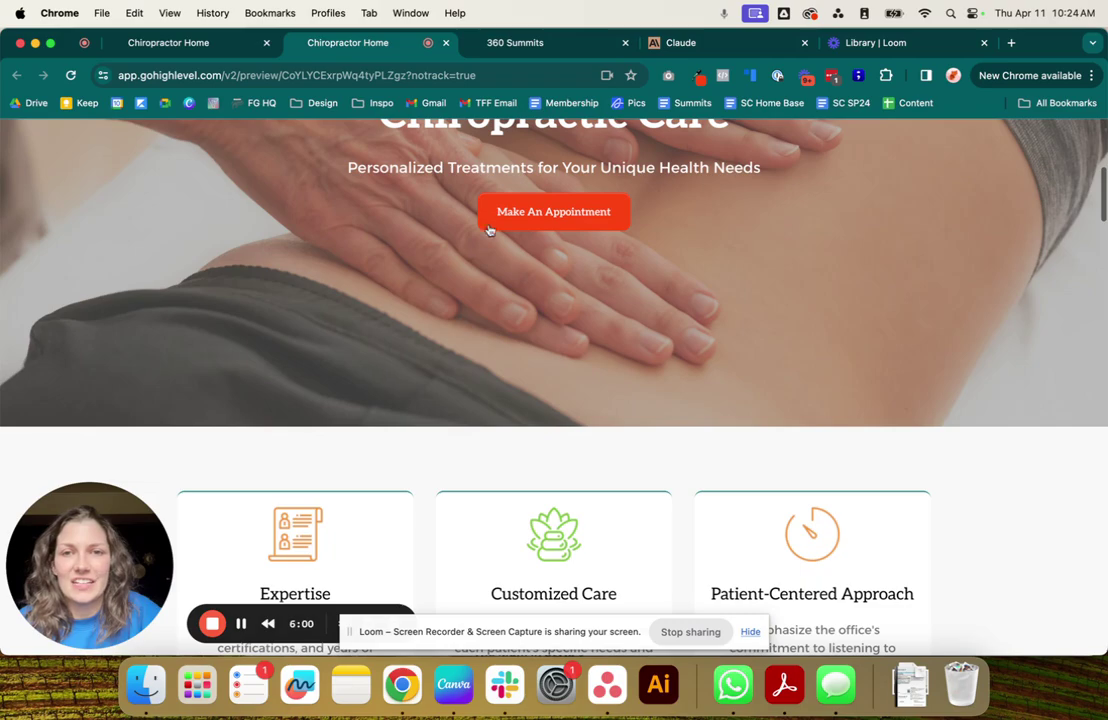
pyautogui.scroll(-15, 547, 319)
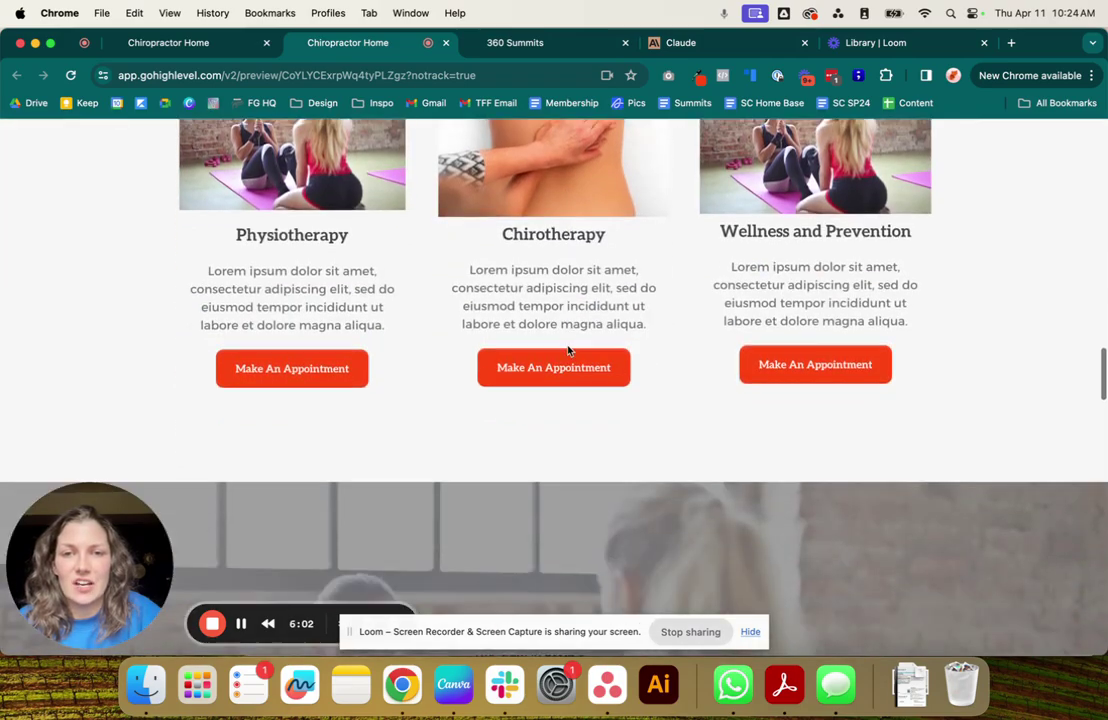
pyautogui.scroll(-1, 712, 461)
pyautogui.scroll(-10, 712, 461)
pyautogui.scroll(5, 712, 461)
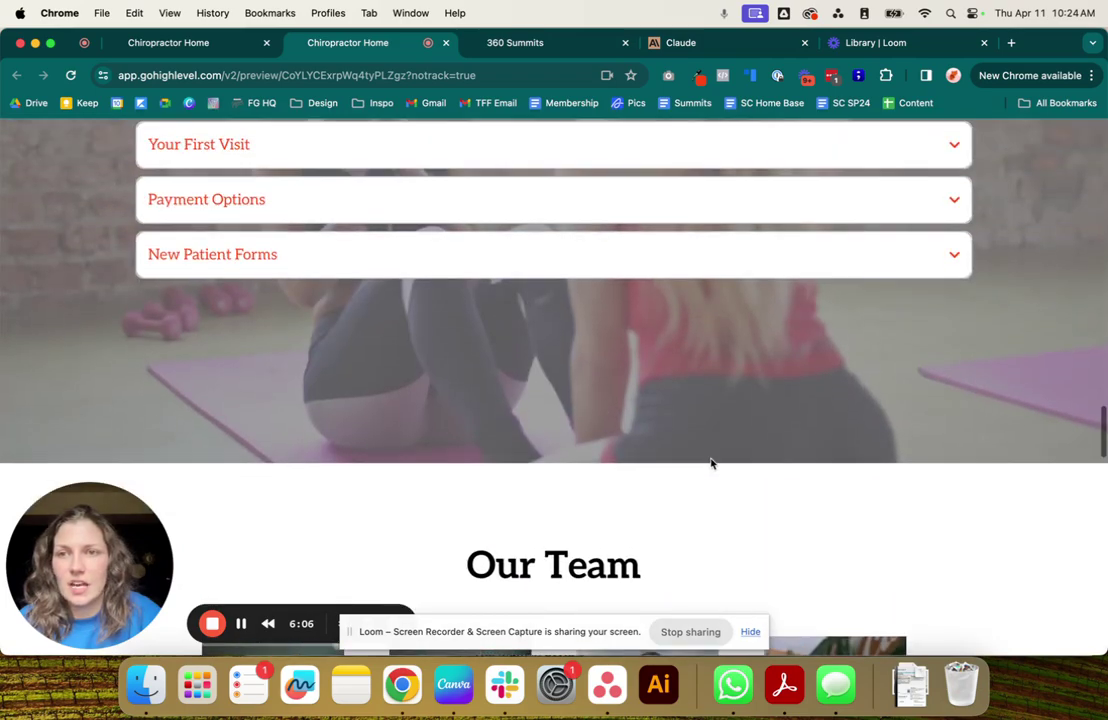
pyautogui.scroll(-10, 312, 354)
pyautogui.scroll(-10, 312, 354)
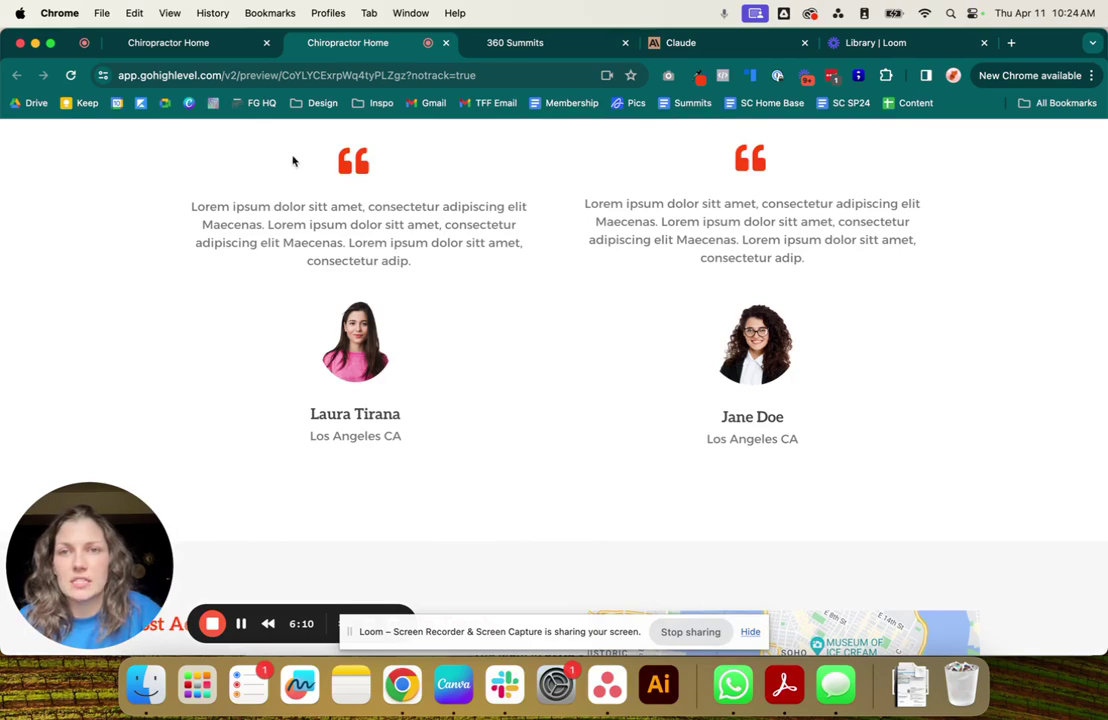
pyautogui.scroll(-10, 604, 353)
pyautogui.moveTo(130, 195); pyautogui.dragTo(494, 204)
pyautogui.click(362, 195)
pyautogui.scroll(20, 502, 355)
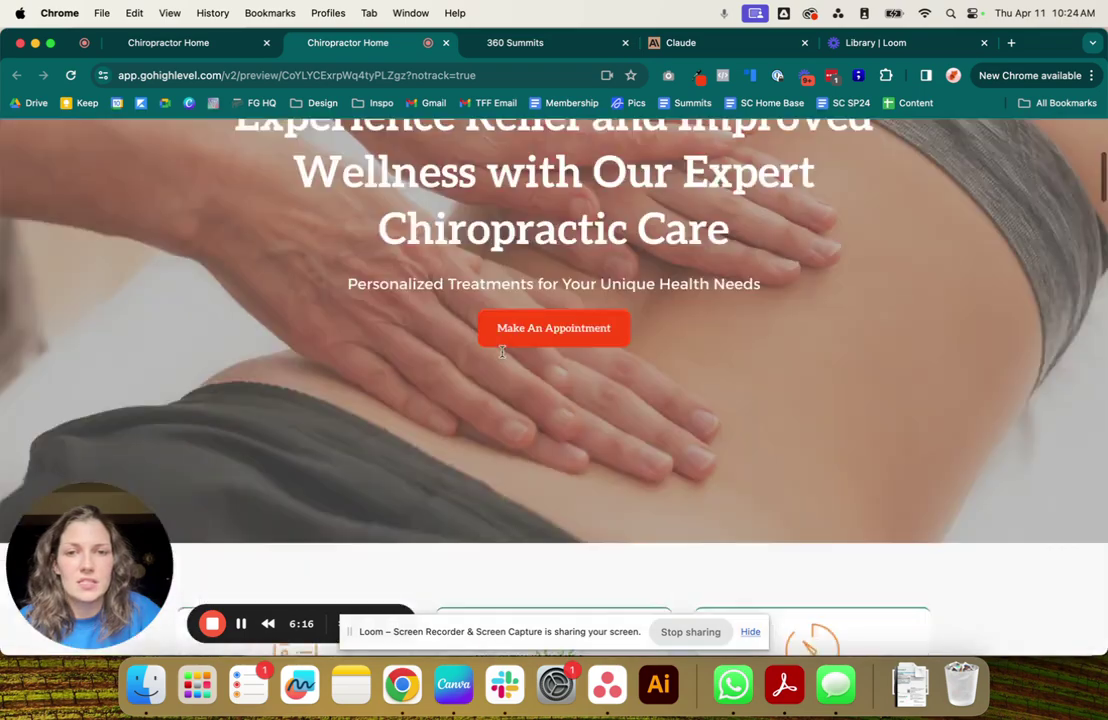
# Reload the other preview, then leave Custom Values settings for the dashboard's Sites section.
pyautogui.press('super+alt+Left')
pyautogui.press('super+r')
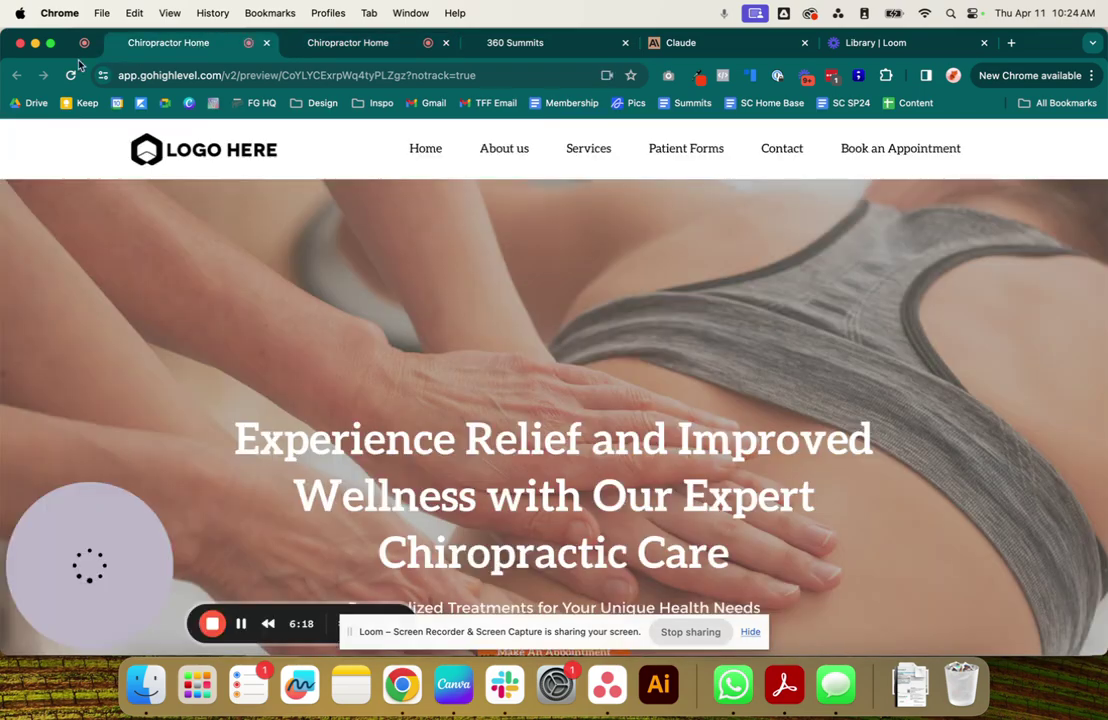
pyautogui.click(341, 45)
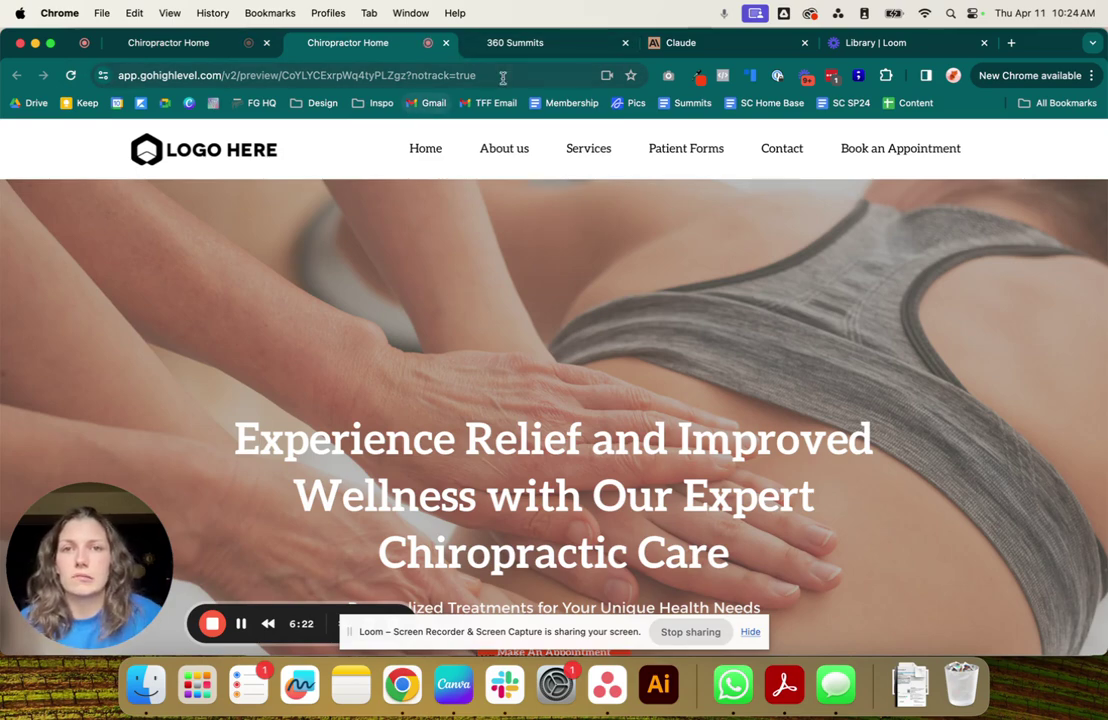
pyautogui.click(515, 42)
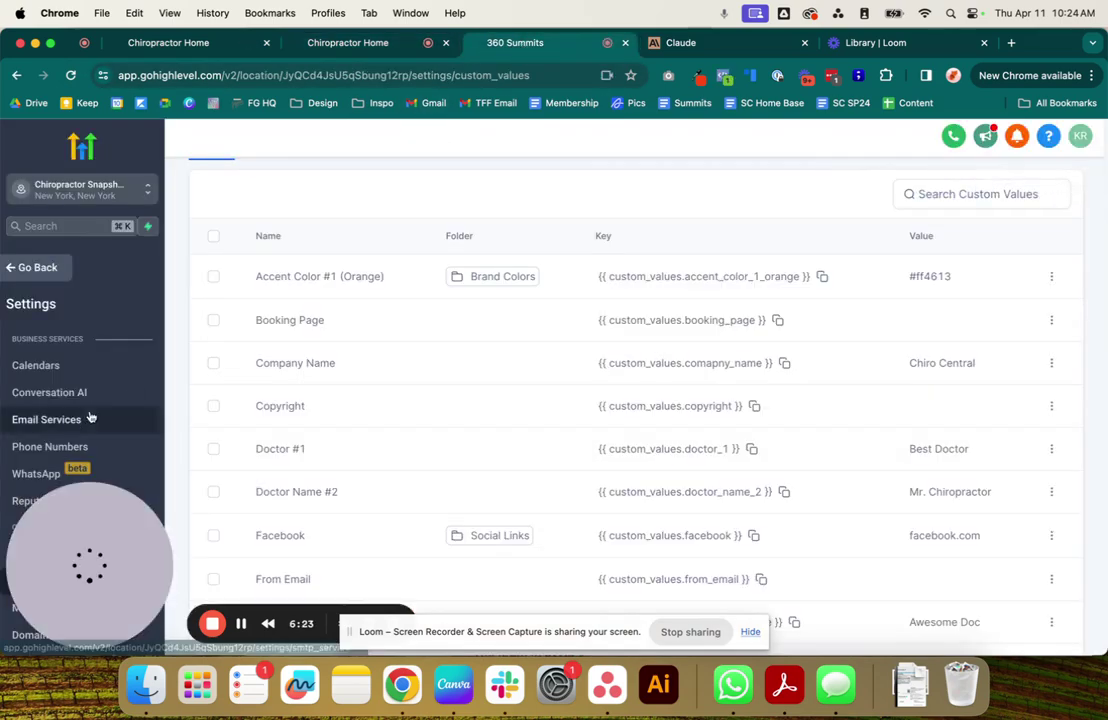
pyautogui.click(27, 270)
pyautogui.moveTo(42, 549); pyautogui.dragTo(42, 262)
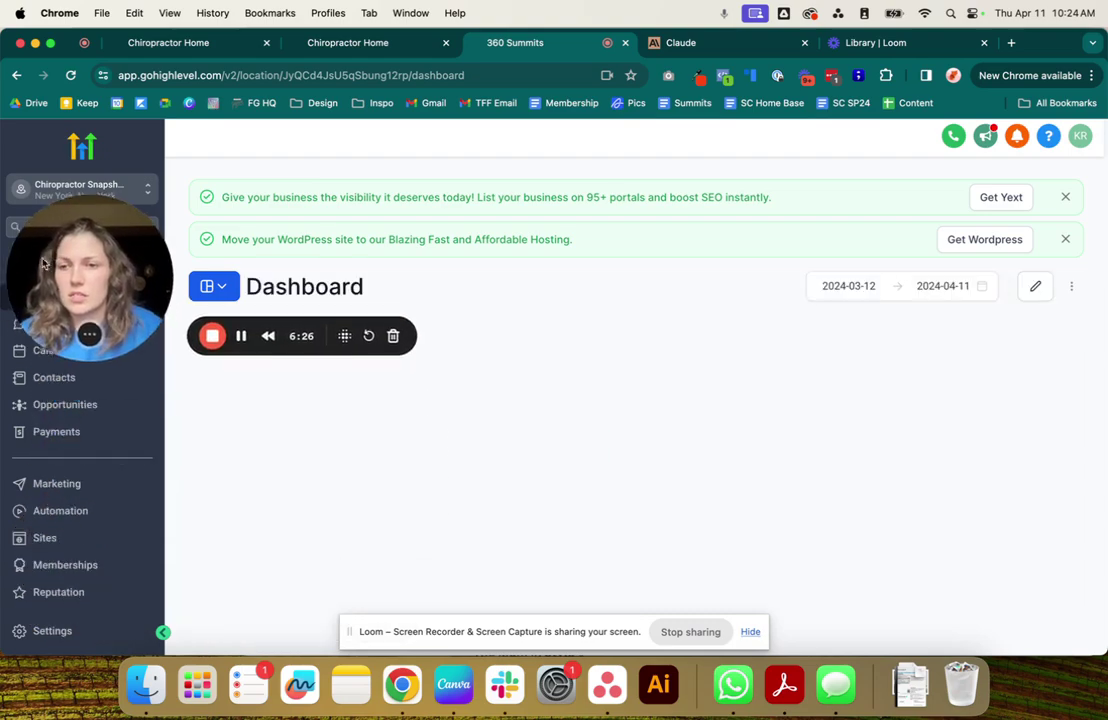
pyautogui.click(46, 540)
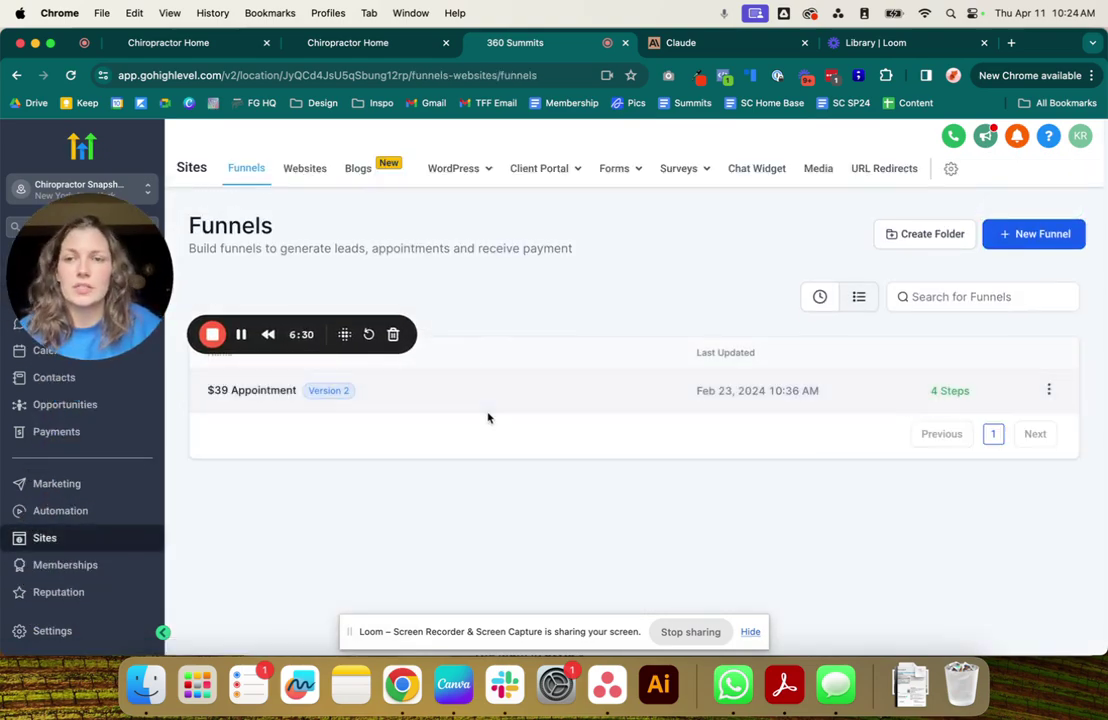
# Choose the Websites list and open the Chiropractic Website Template.
pyautogui.click(300, 169)
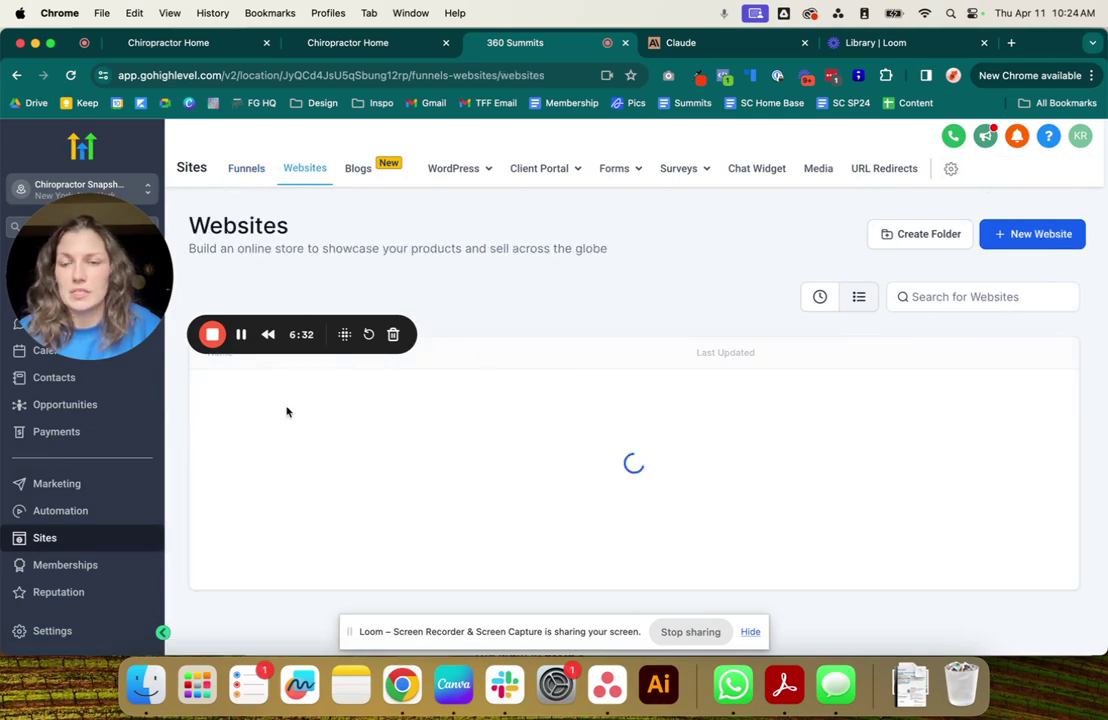
pyautogui.click(292, 390)
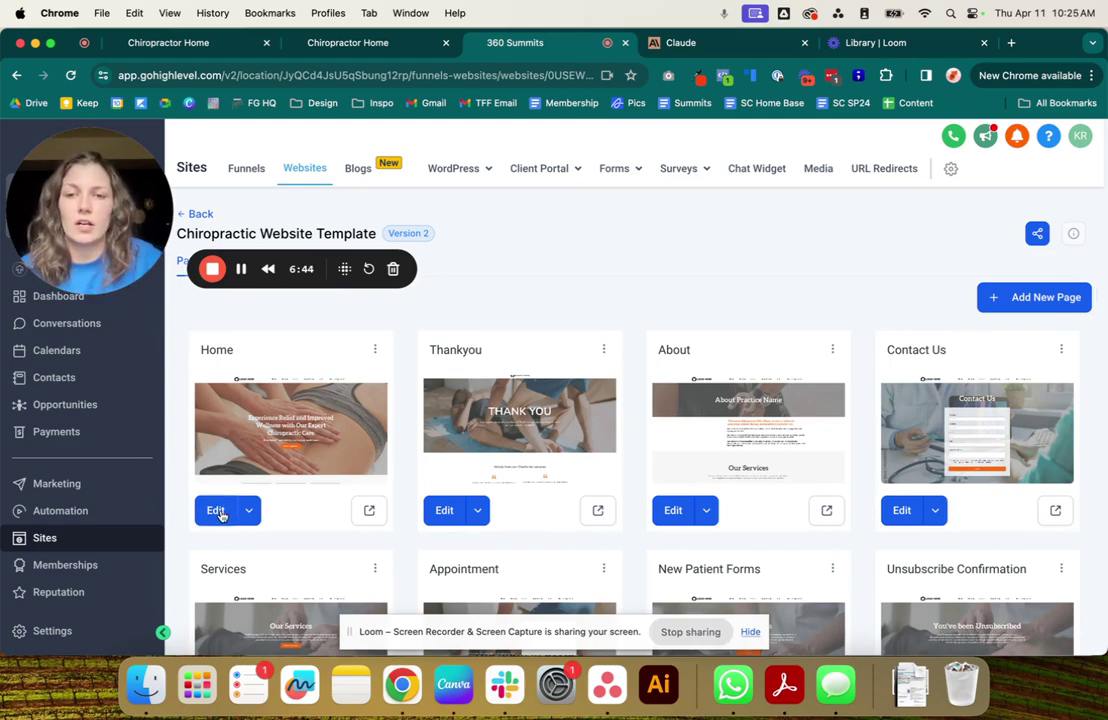
# Open the Home page in the builder and show the Make An Appointment button's background colours.
pyautogui.click(220, 511)
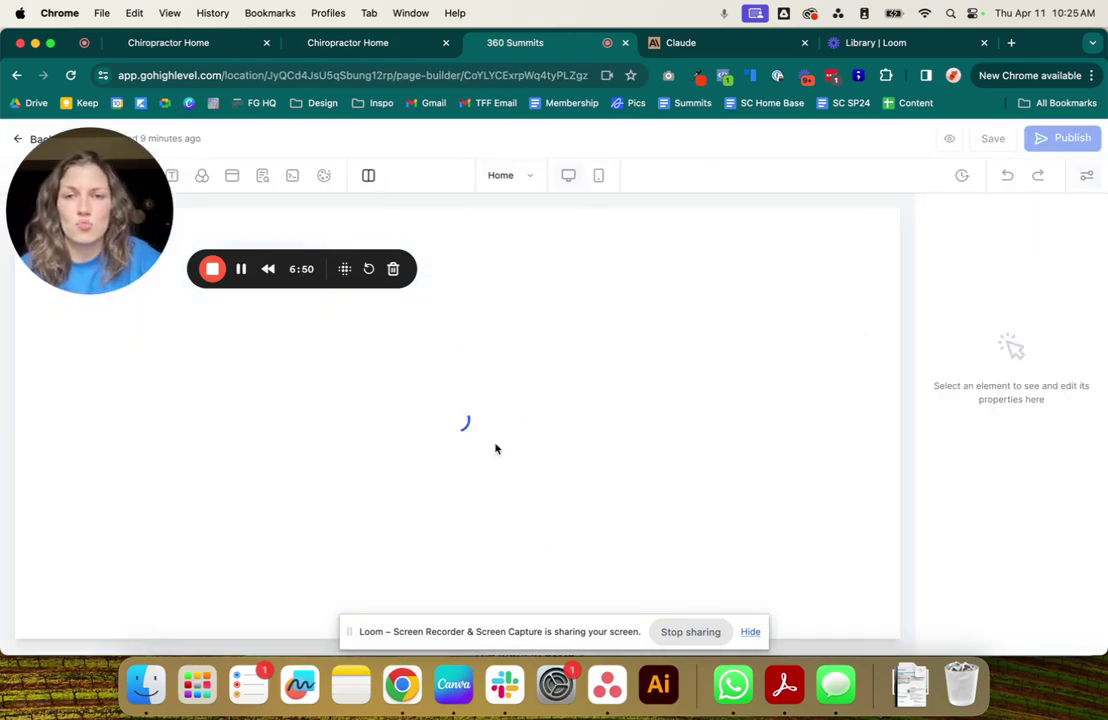
pyautogui.scroll(-5, 470, 457)
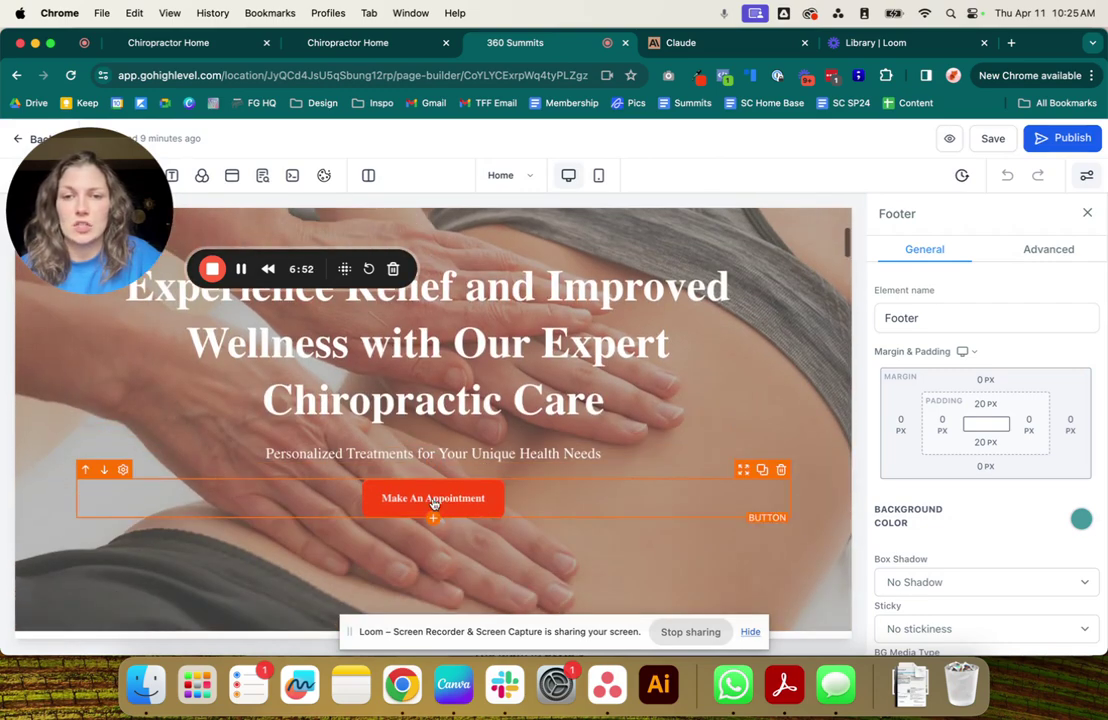
pyautogui.click(433, 500)
pyautogui.scroll(-5, 507, 465)
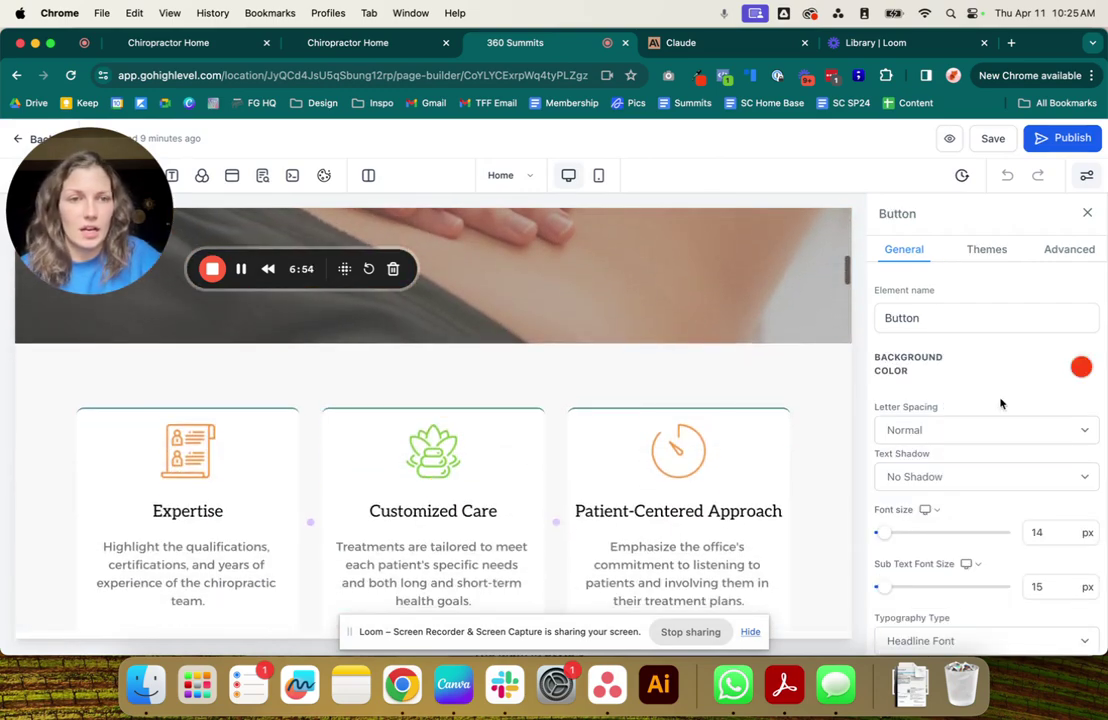
pyautogui.click(1087, 370)
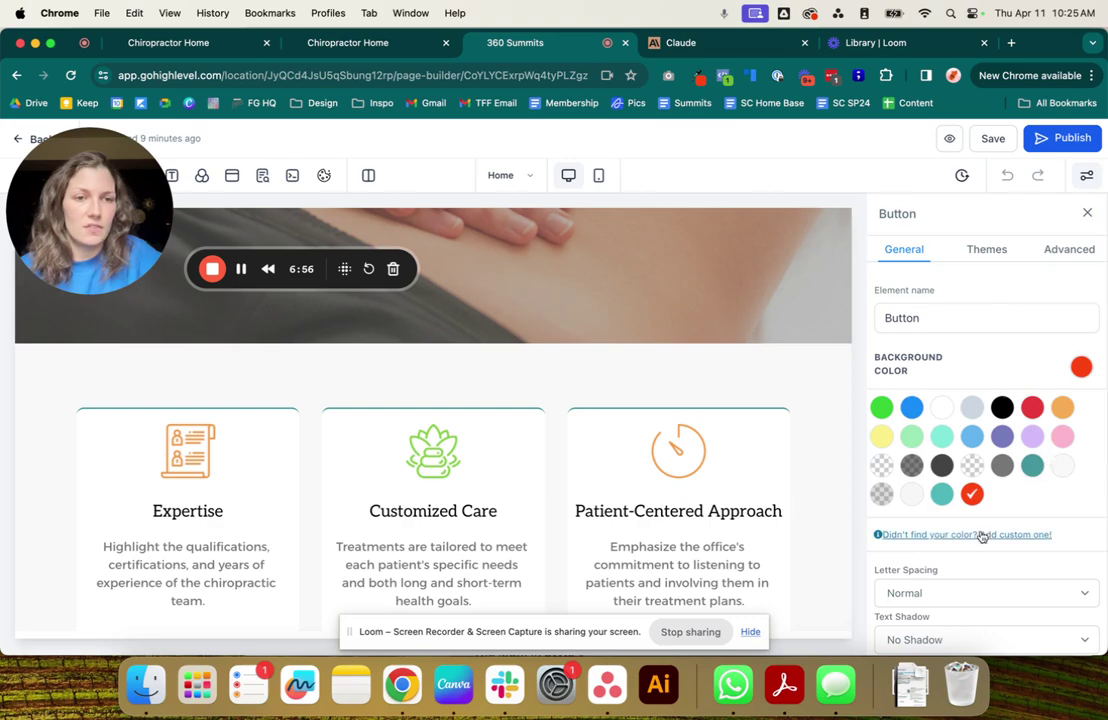
# Inspect the custom red colour's custom value reference, then close its form unchanged.
pyautogui.click(972, 495)
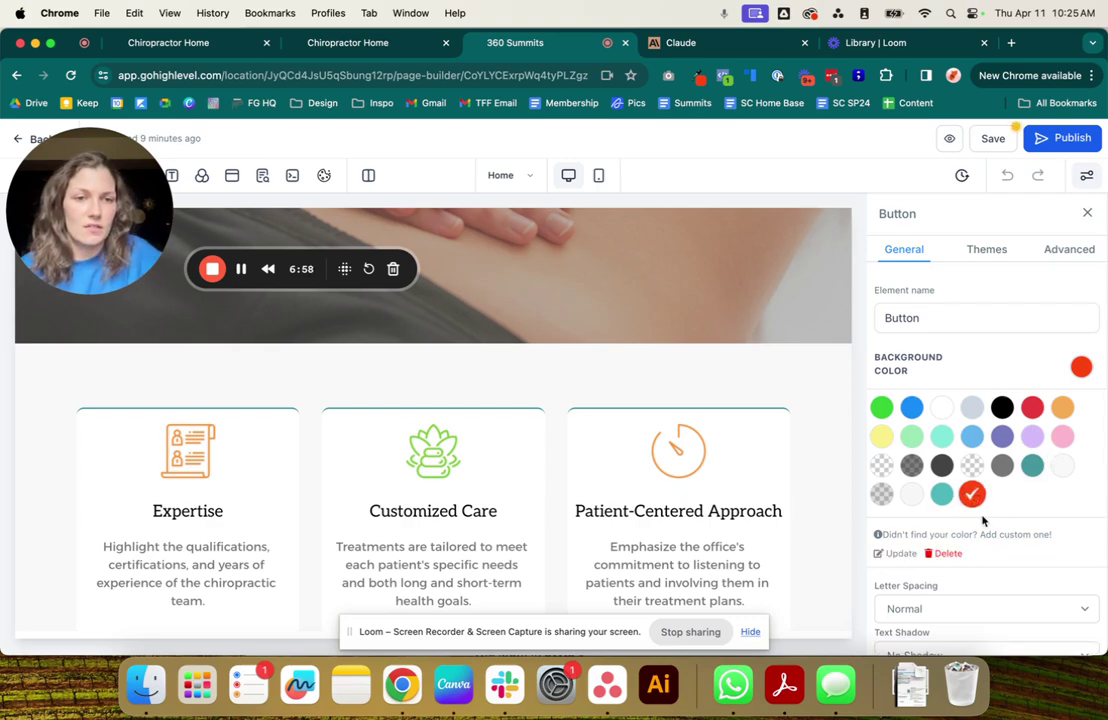
pyautogui.scroll(-5, 987, 537)
pyautogui.scroll(3, 988, 538)
pyautogui.scroll(1, 988, 538)
pyautogui.click(903, 419)
pyautogui.moveTo(873, 461); pyautogui.dragTo(1091, 534)
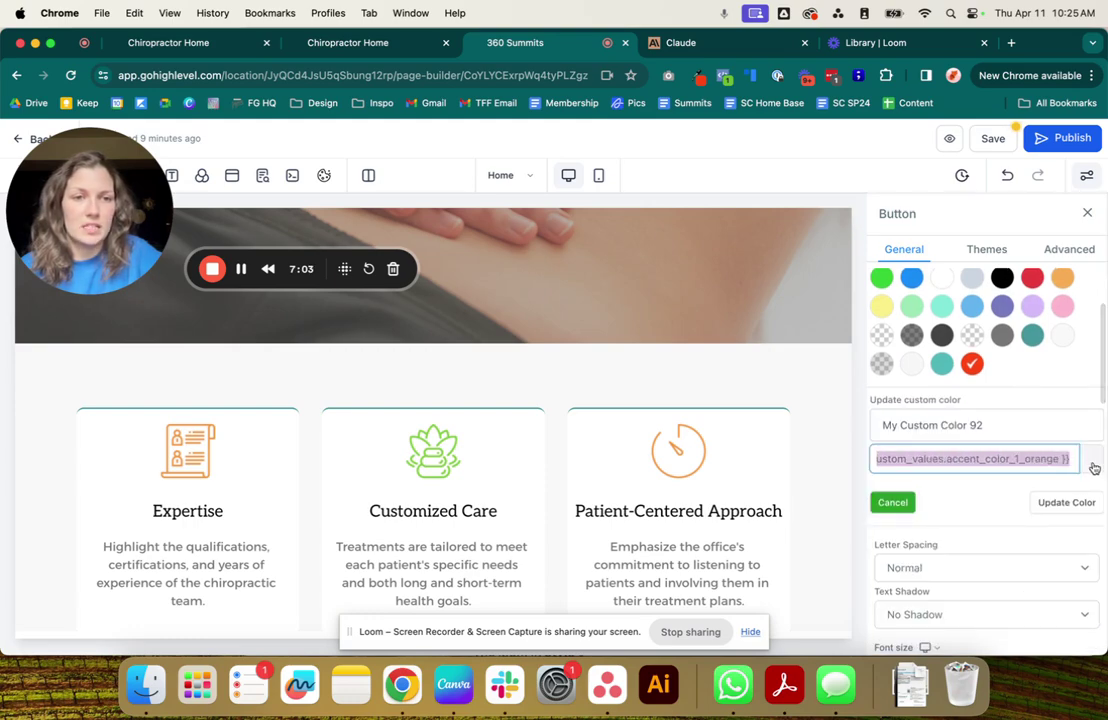
pyautogui.click(891, 503)
pyautogui.scroll(-5, 752, 502)
pyautogui.scroll(-8, 752, 502)
pyautogui.scroll(5, 752, 502)
pyautogui.scroll(-2, 700, 480)
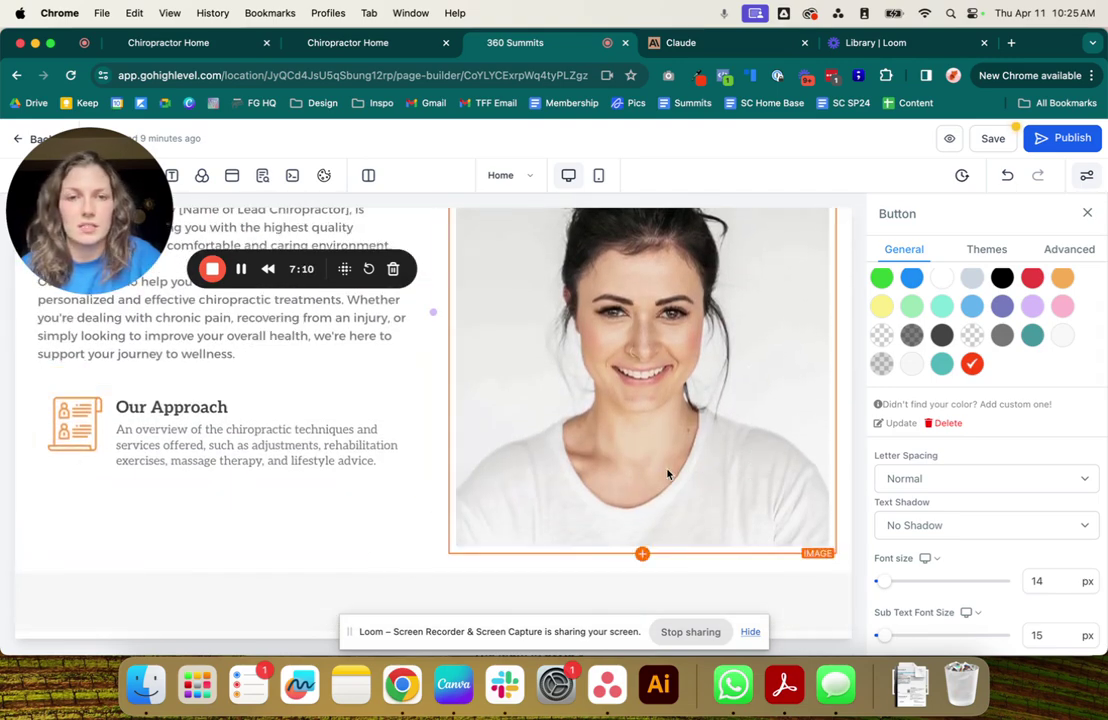
pyautogui.scroll(-6, 668, 472)
pyautogui.scroll(3, 668, 474)
pyautogui.scroll(6, 668, 474)
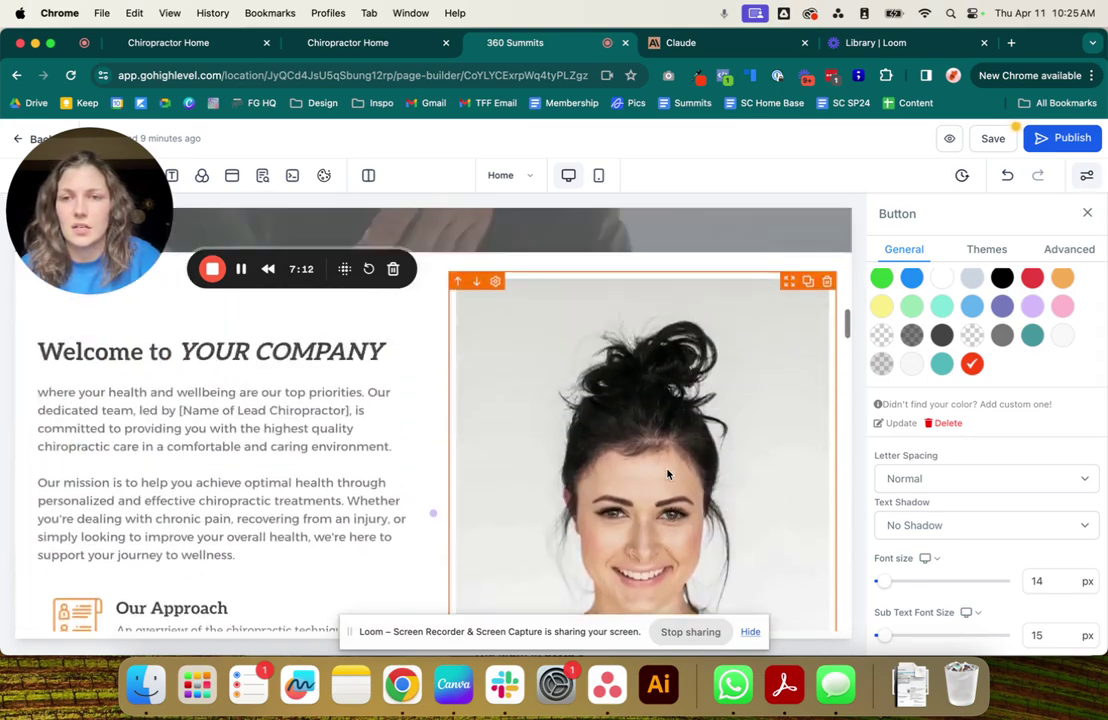
pyautogui.scroll(-2, 668, 470)
# Highlight YOUR COMPANY in the welcome headline and compare it against the site preview.
pyautogui.click(349, 354)
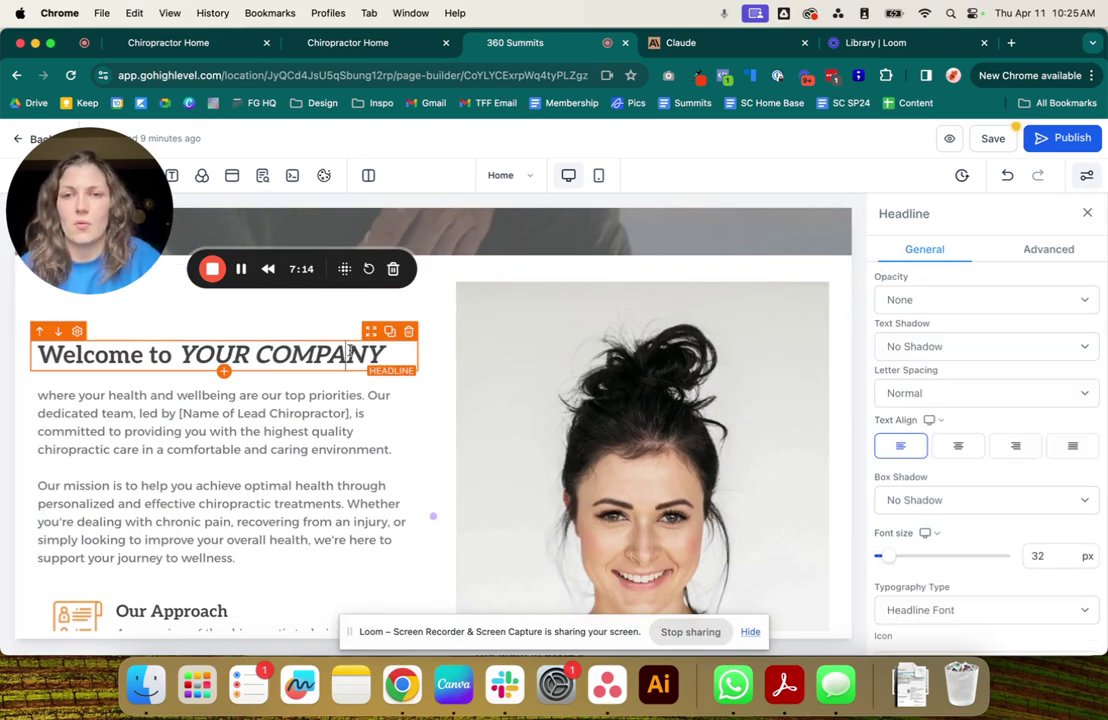
pyautogui.moveTo(395, 356); pyautogui.dragTo(184, 347)
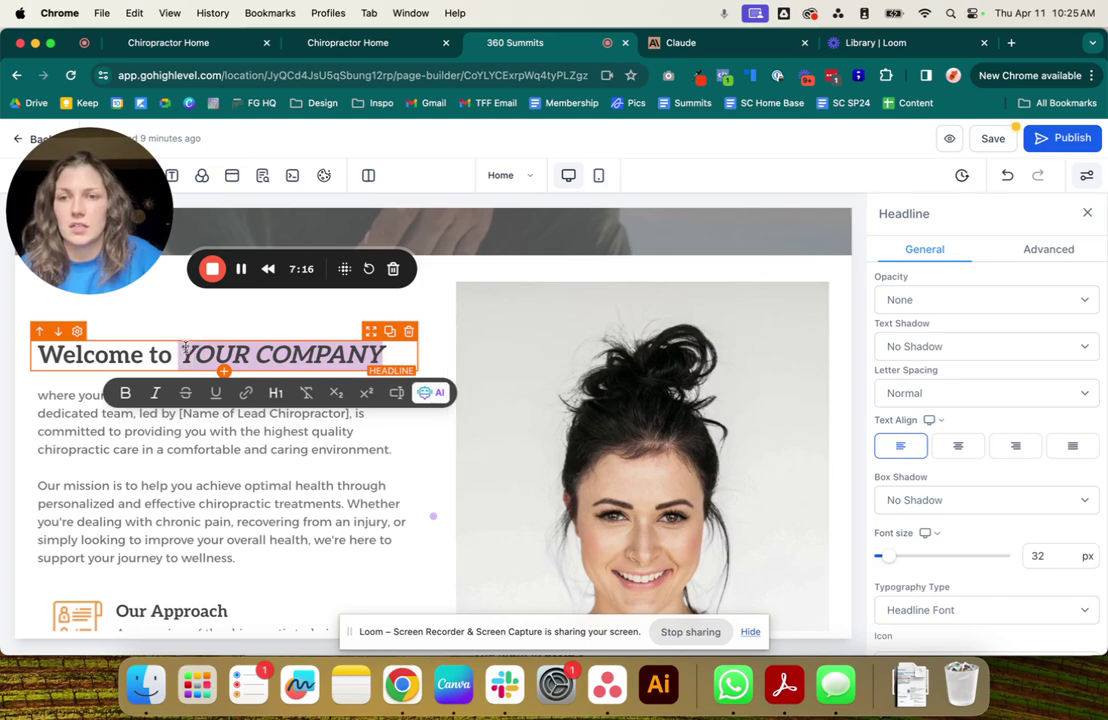
pyautogui.click(365, 45)
pyautogui.click(507, 43)
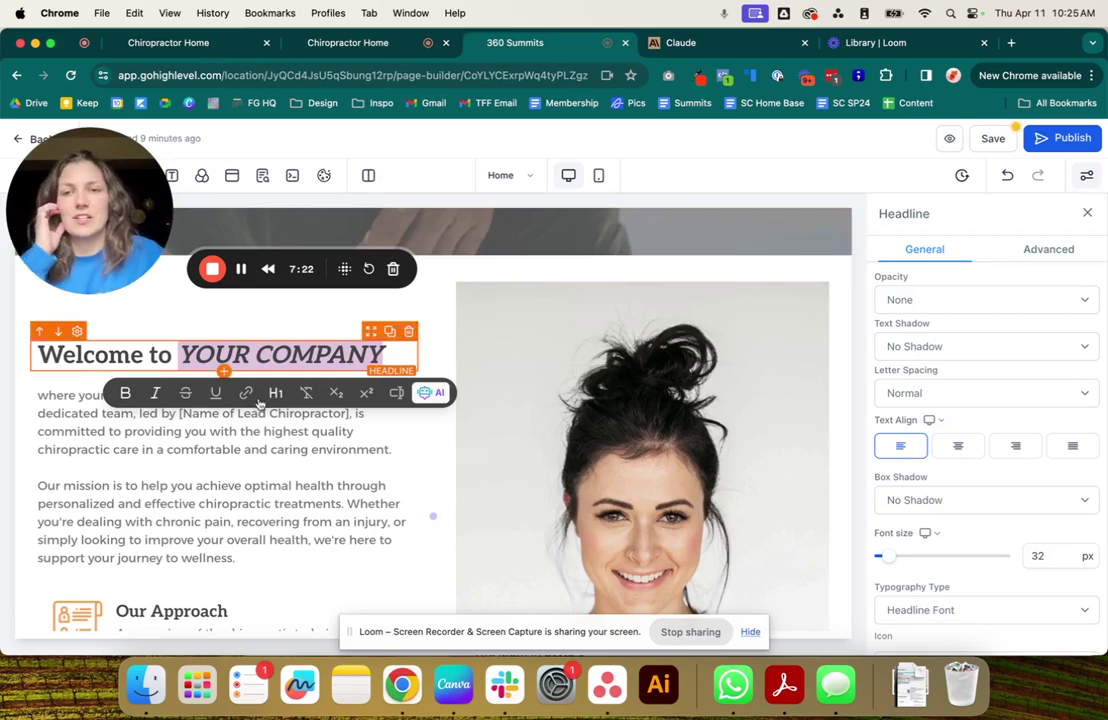
pyautogui.click(259, 480)
# Review the contact section's custom-value placeholders, then bring up the builder tab's context menu.
pyautogui.scroll(-20, 259, 480)
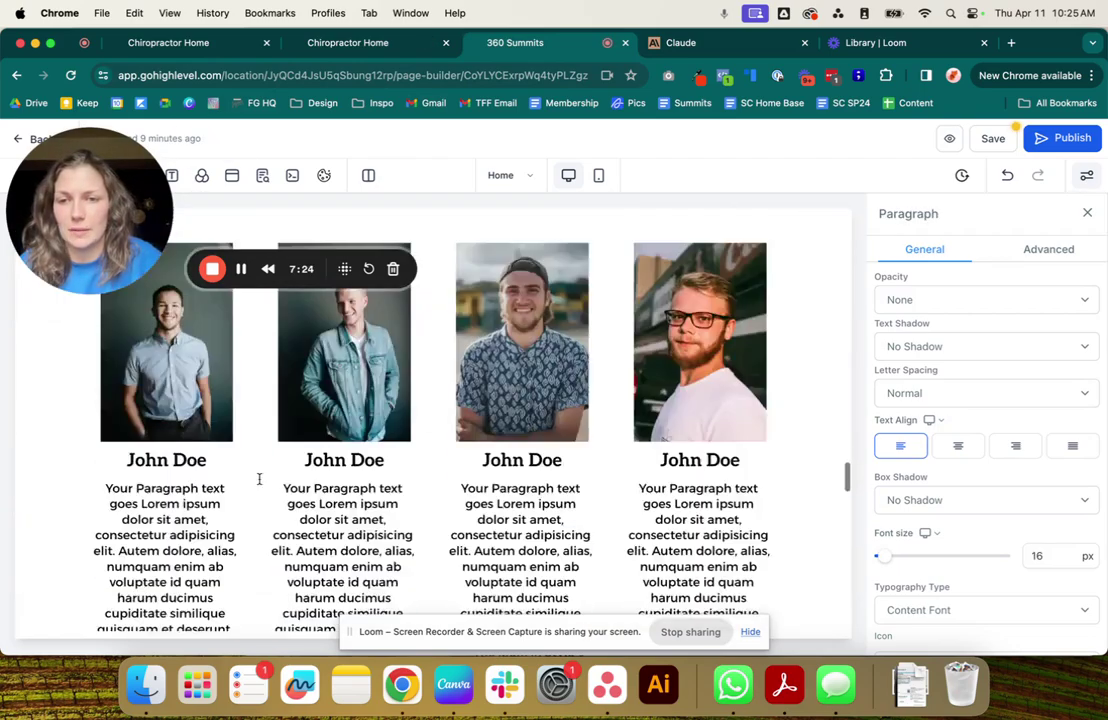
pyautogui.scroll(-5, 259, 480)
pyautogui.scroll(5, 259, 480)
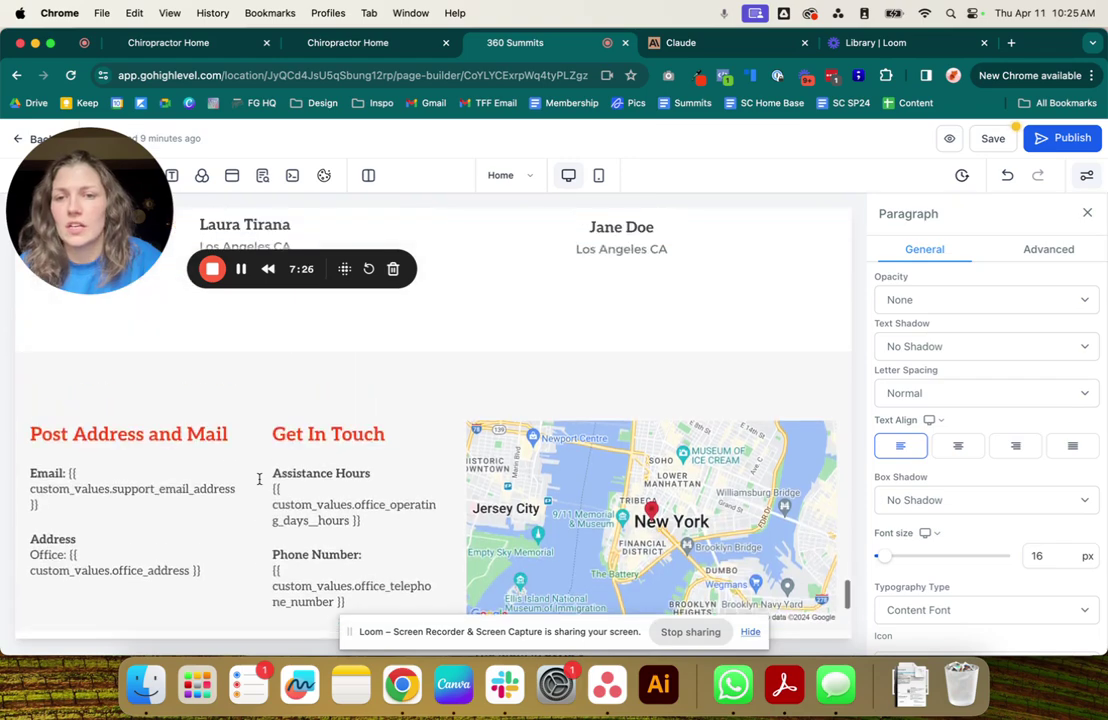
pyautogui.scroll(-2, 259, 480)
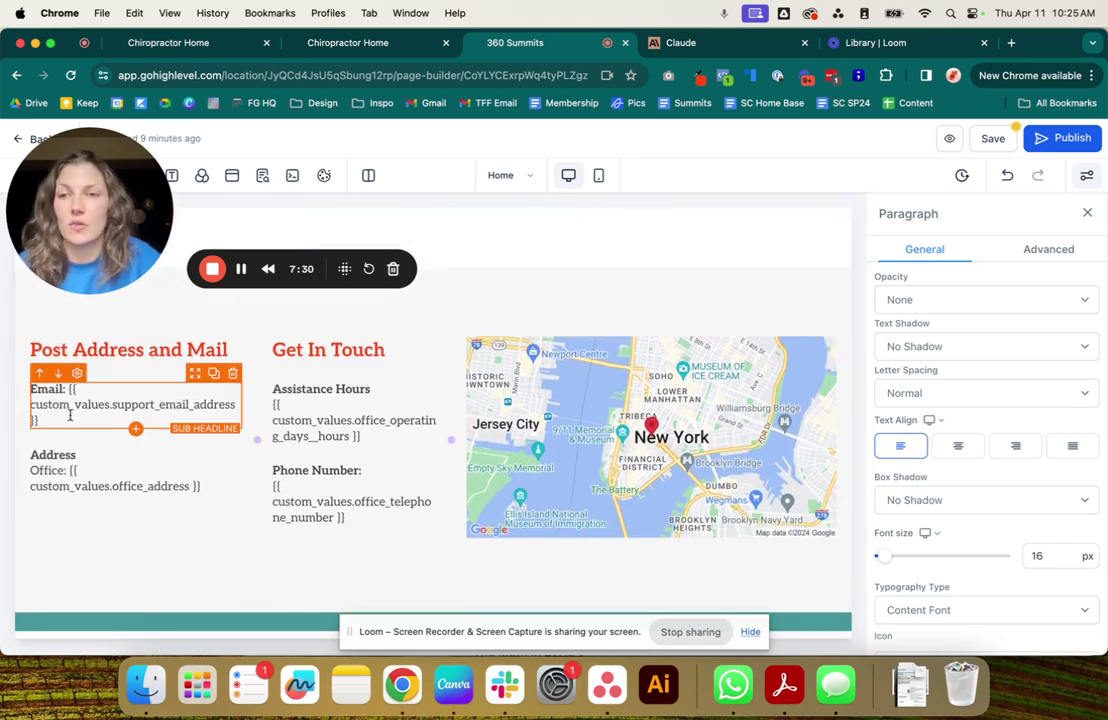
pyautogui.rightClick(531, 46)
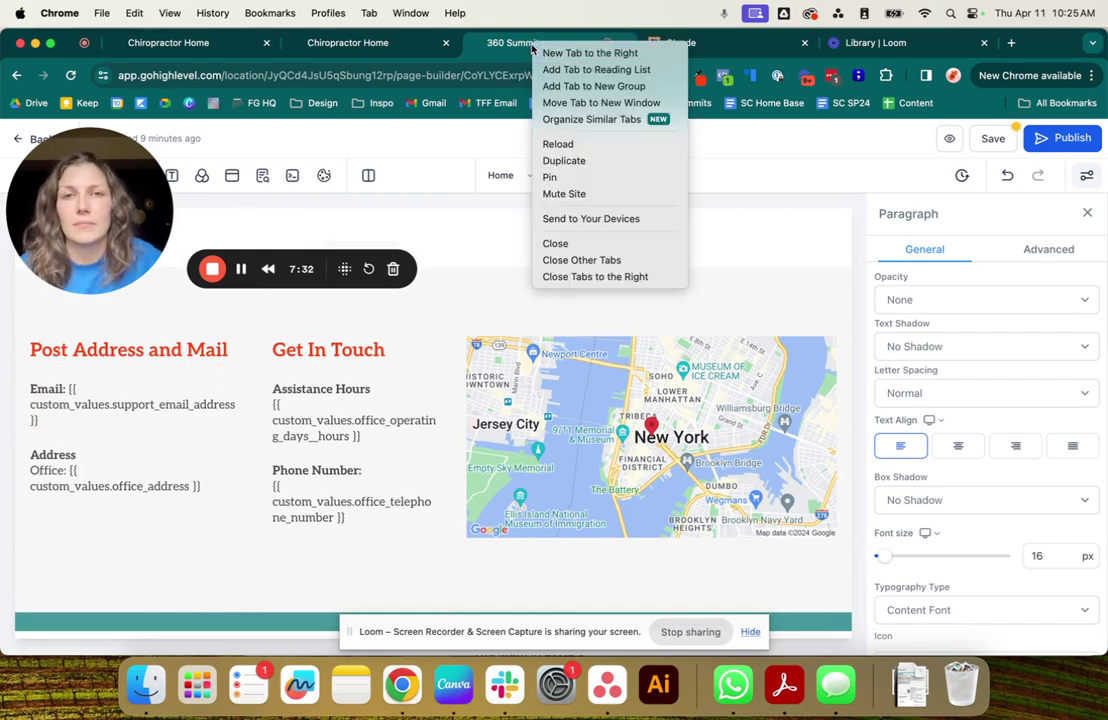
# Duplicate the page builder tab and open the account settings in the copy.
pyautogui.click(564, 160)
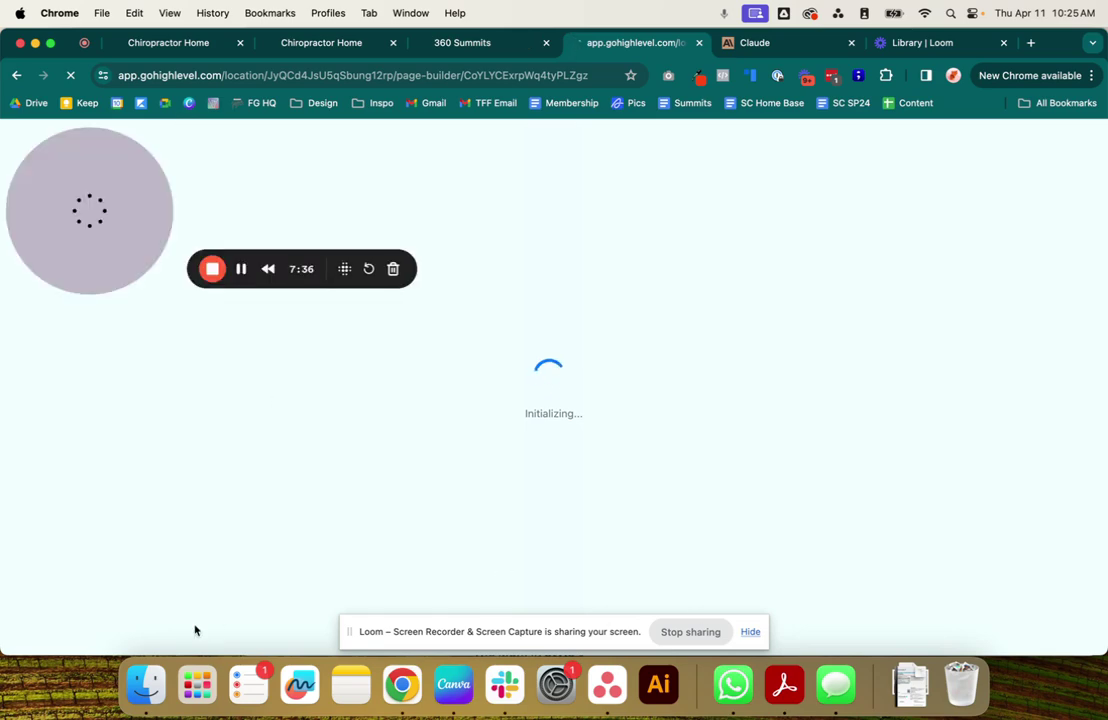
pyautogui.click(16, 75)
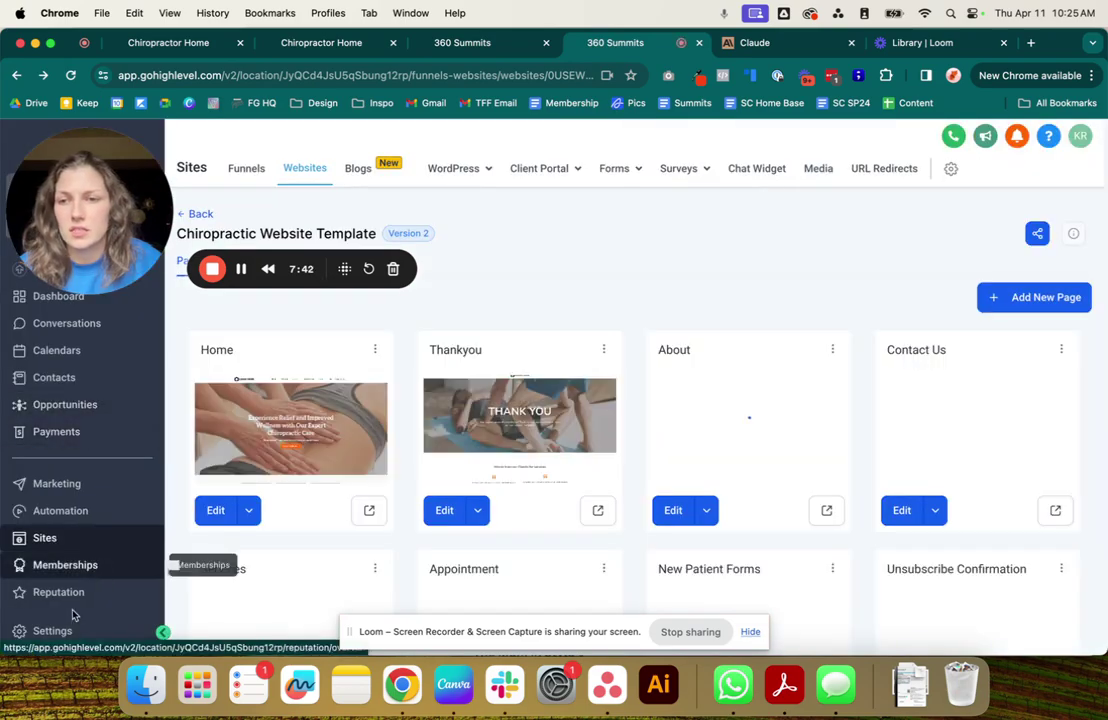
pyautogui.click(52, 631)
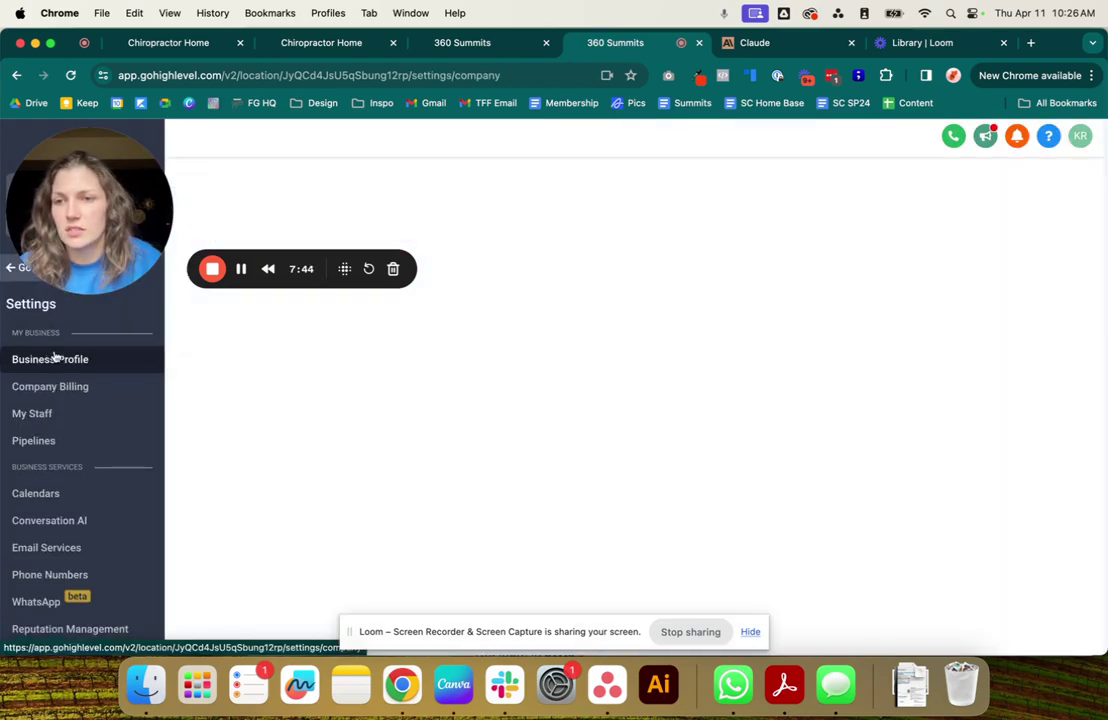
pyautogui.scroll(-3, 80, 548)
pyautogui.scroll(-3, 78, 549)
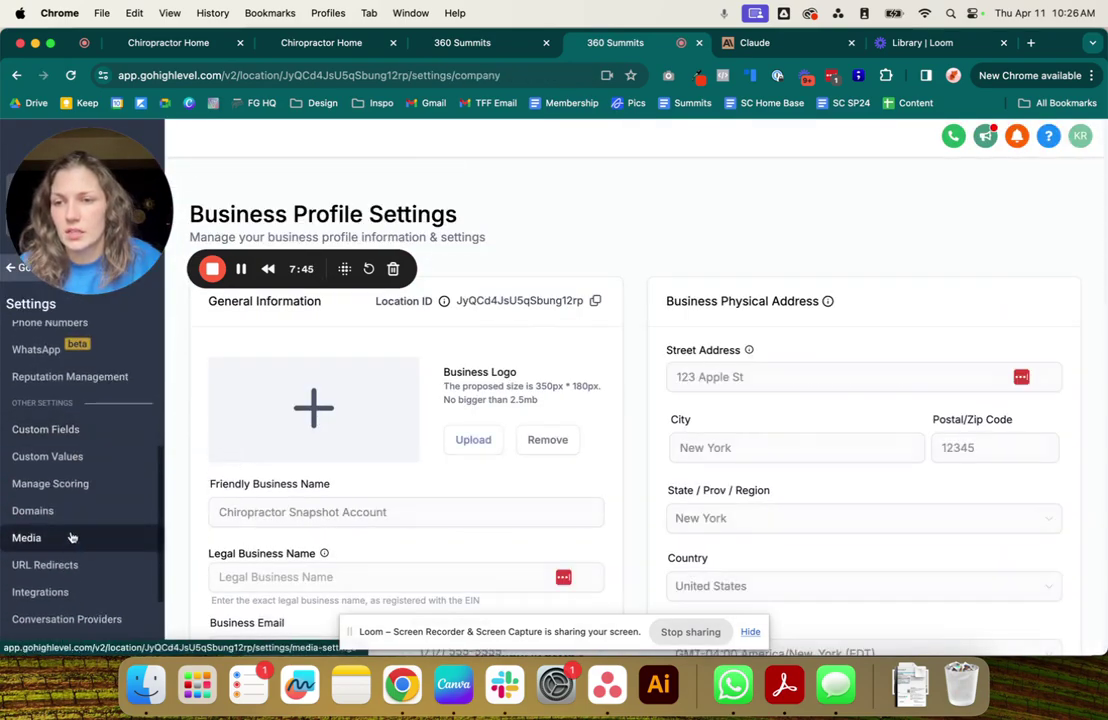
# Copy the Company Name key from Custom Values, then return to the builder.
pyautogui.click(60, 455)
pyautogui.scroll(-2, 596, 465)
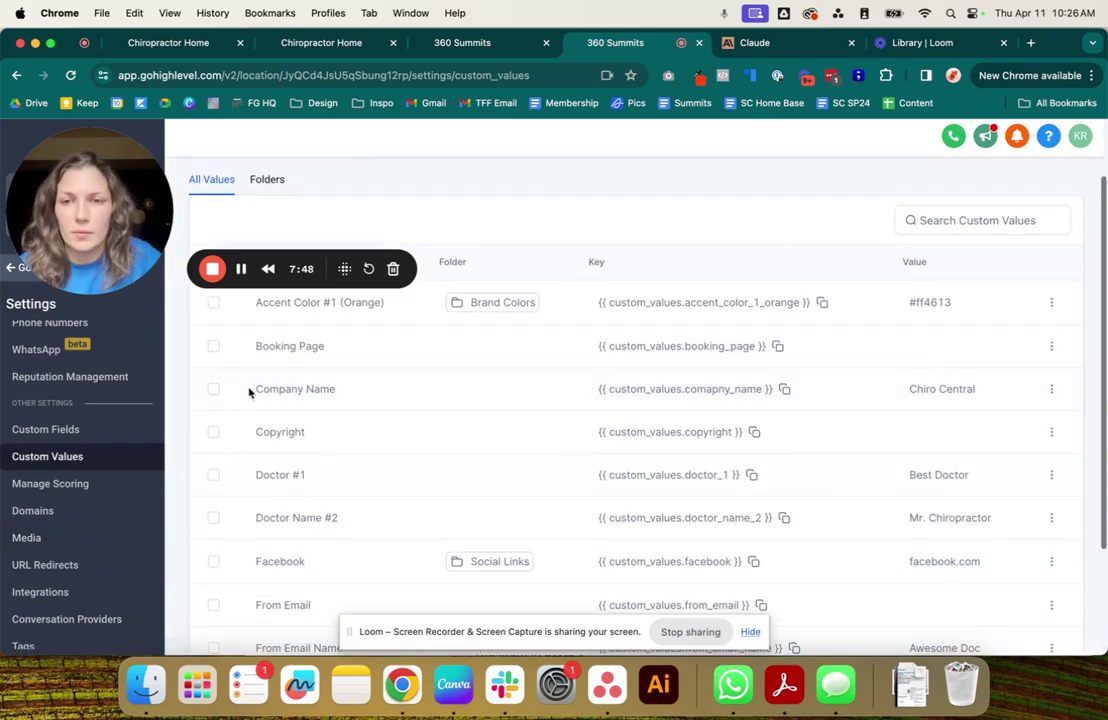
pyautogui.click(785, 393)
pyautogui.click(462, 42)
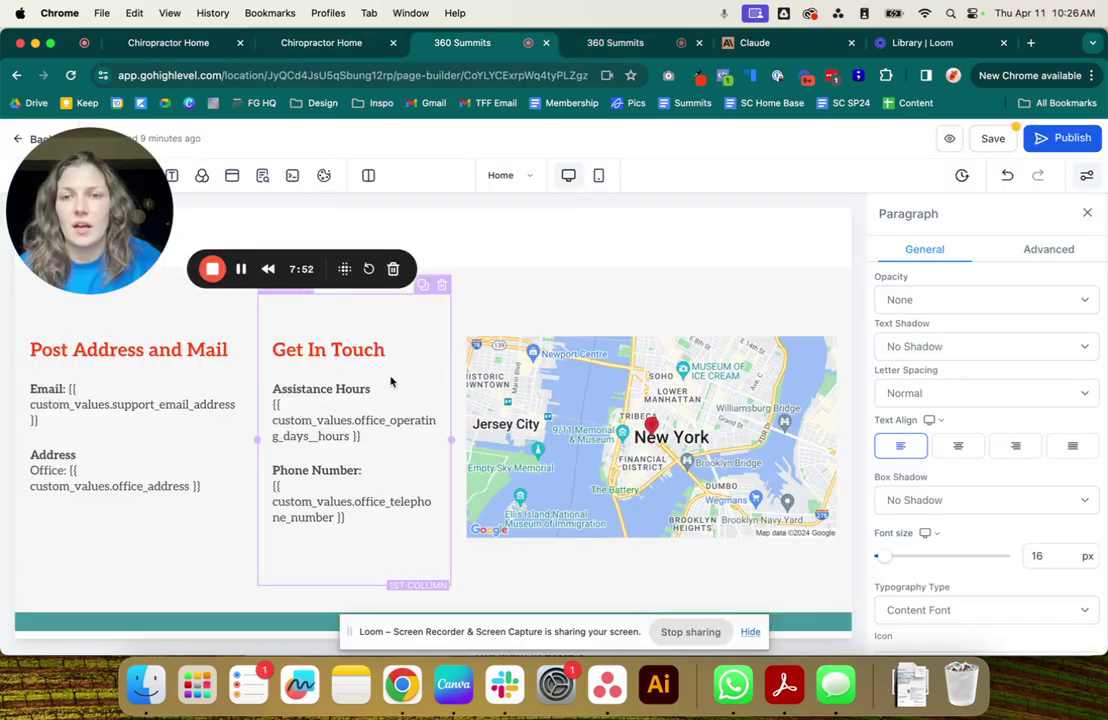
# Replace YOUR COMPANY in the welcome headline with the company name custom-value key.
pyautogui.scroll(15, 390, 378)
pyautogui.scroll(-5, 392, 376)
pyautogui.scroll(5, 392, 376)
pyautogui.scroll(-2, 392, 376)
pyautogui.scroll(2, 392, 376)
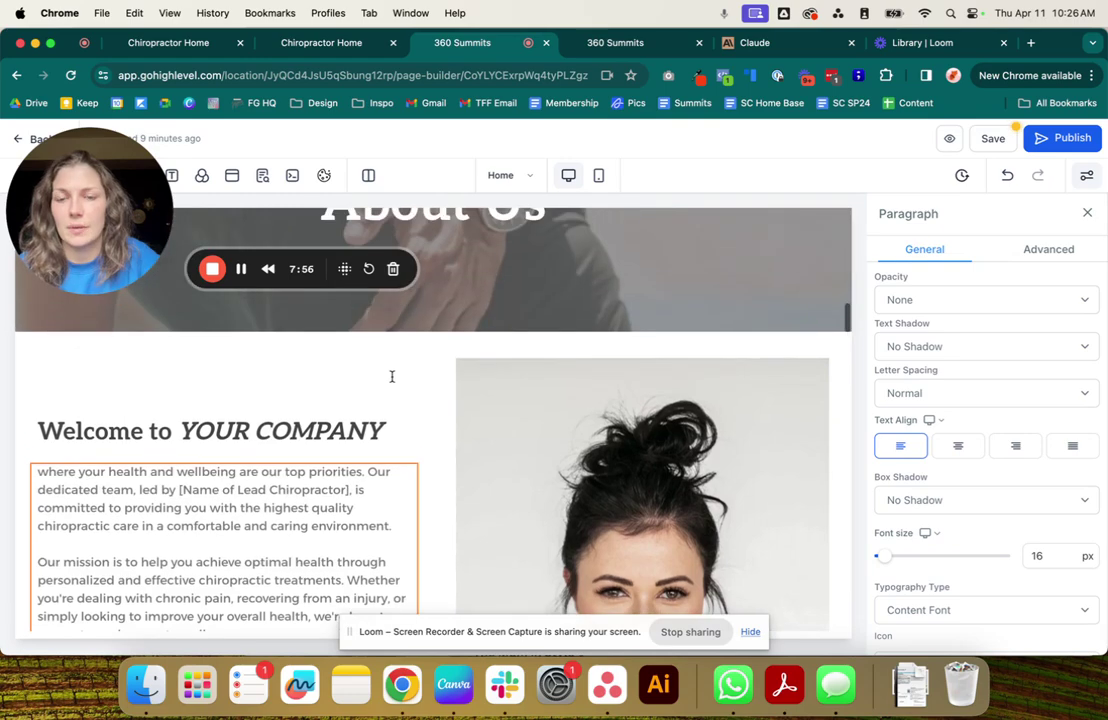
pyautogui.click(360, 428)
pyautogui.moveTo(389, 428); pyautogui.dragTo(184, 424)
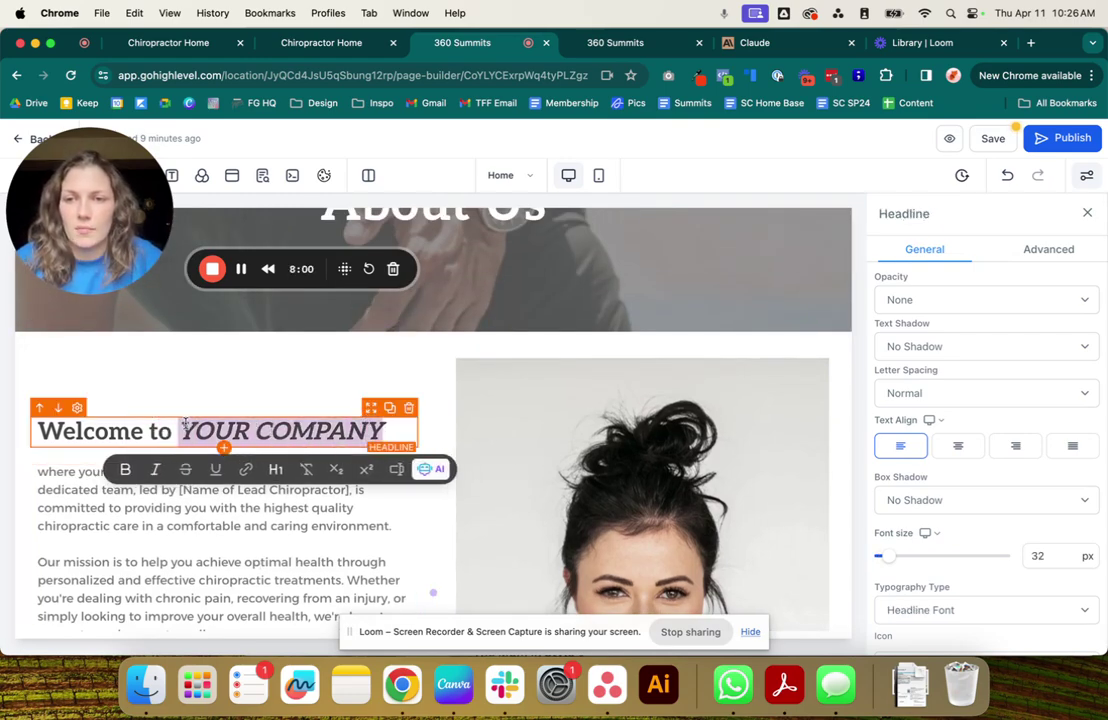
pyautogui.press('super+v')
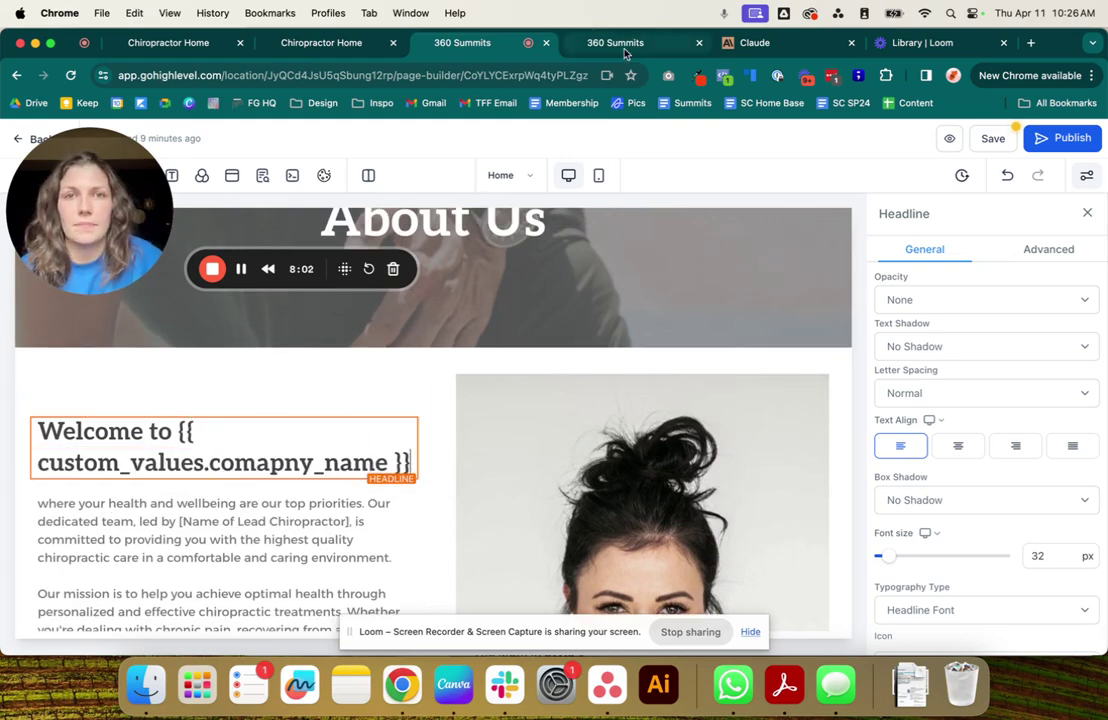
# Replace [Name of Lead Chiropractor] with the doctor_1 custom-value key and save the page.
pyautogui.click(624, 48)
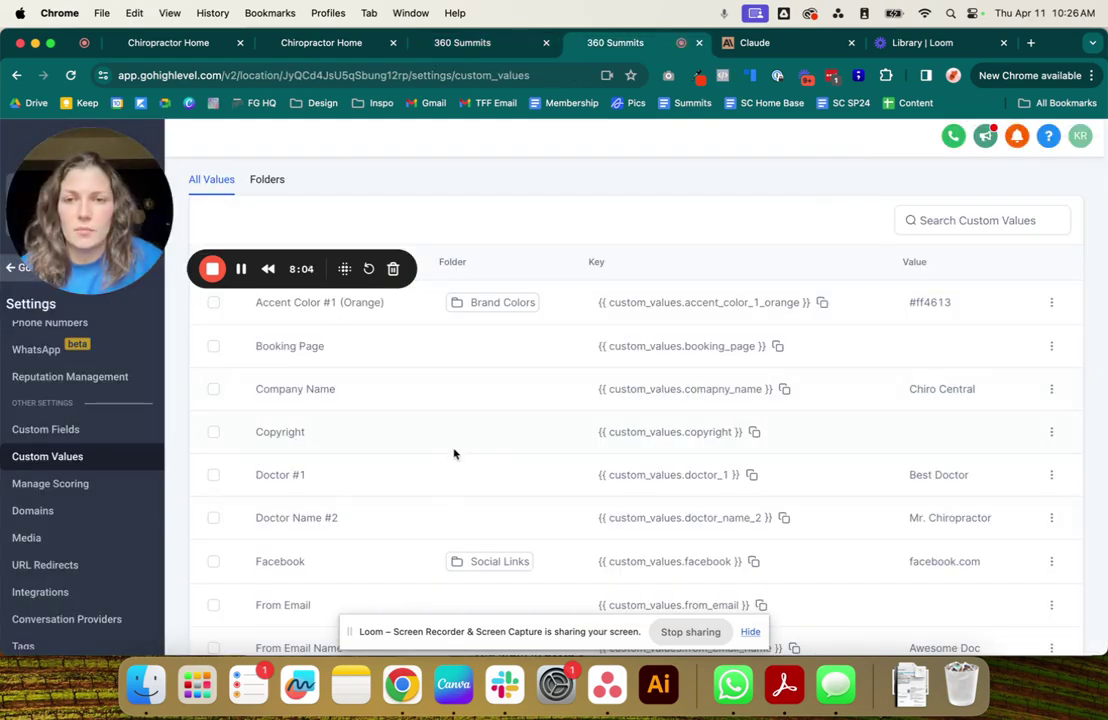
pyautogui.click(752, 475)
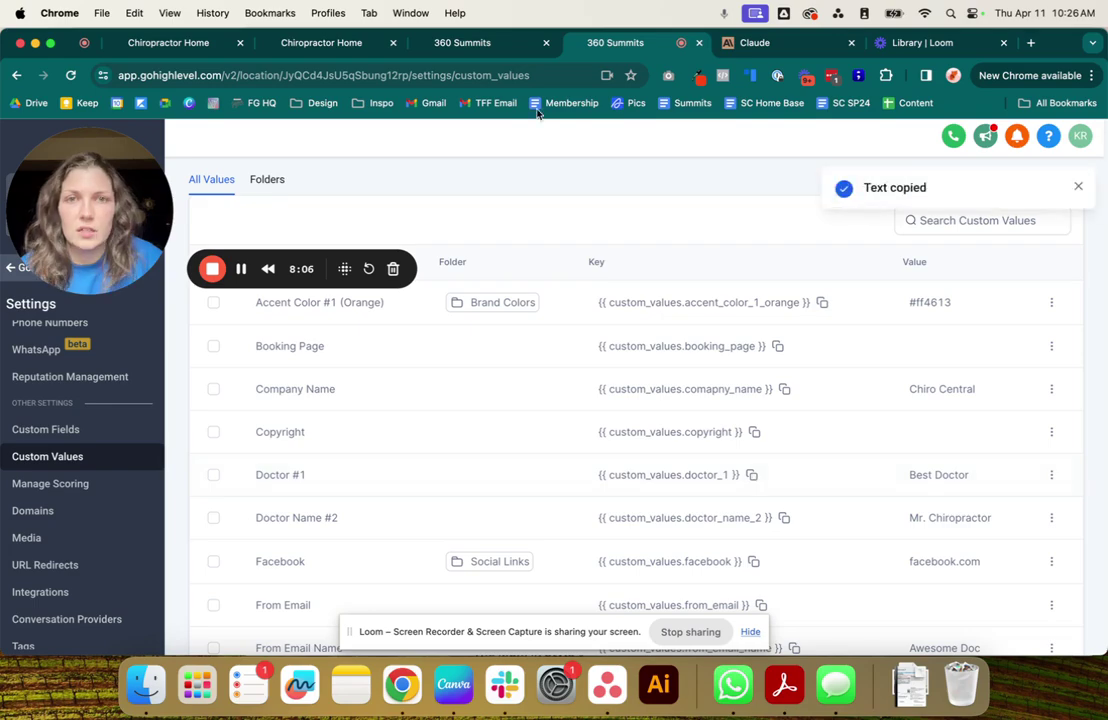
pyautogui.click(462, 42)
pyautogui.scroll(-3, 308, 497)
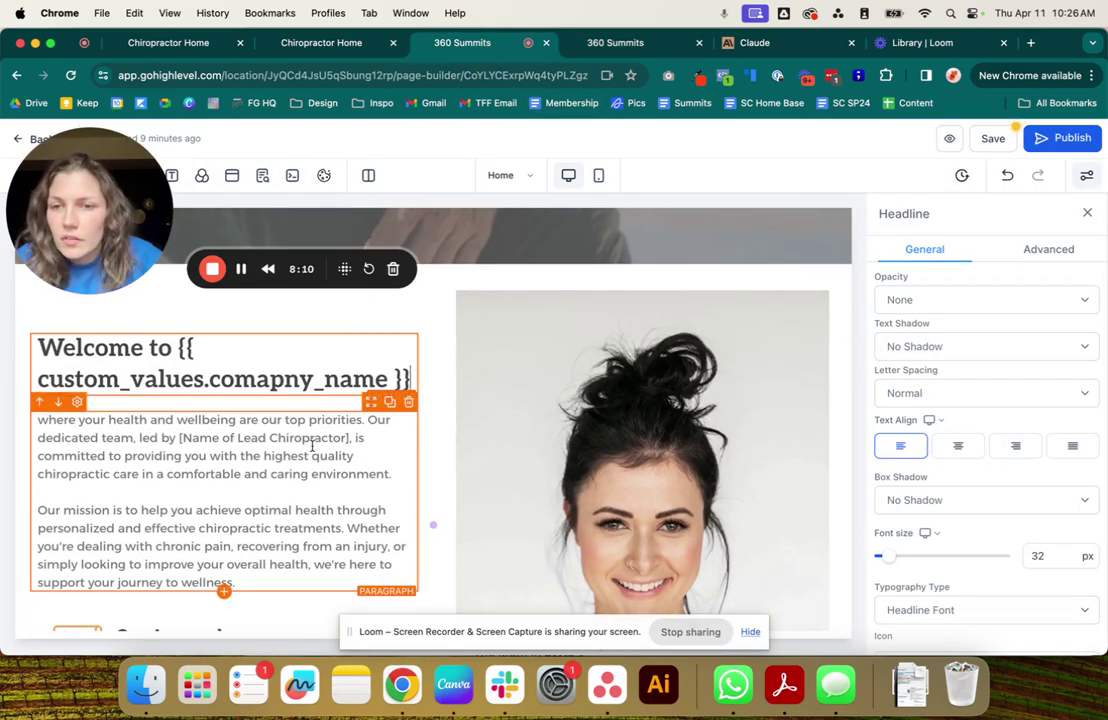
pyautogui.moveTo(349, 438); pyautogui.dragTo(178, 438)
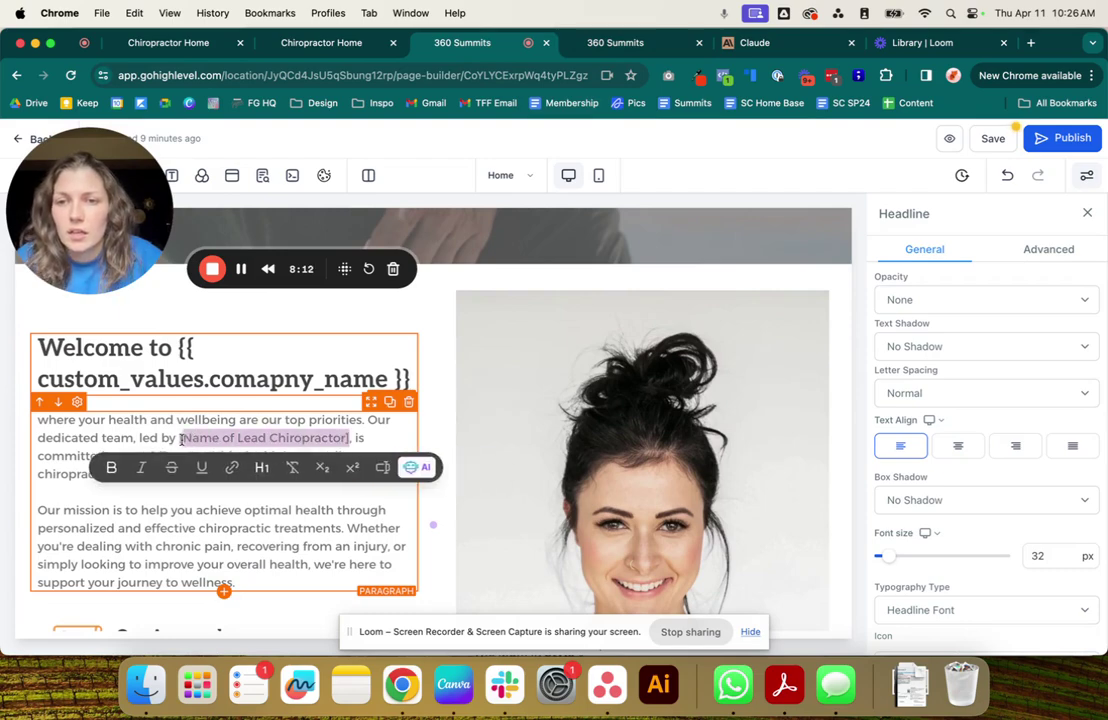
pyautogui.press('super+v')
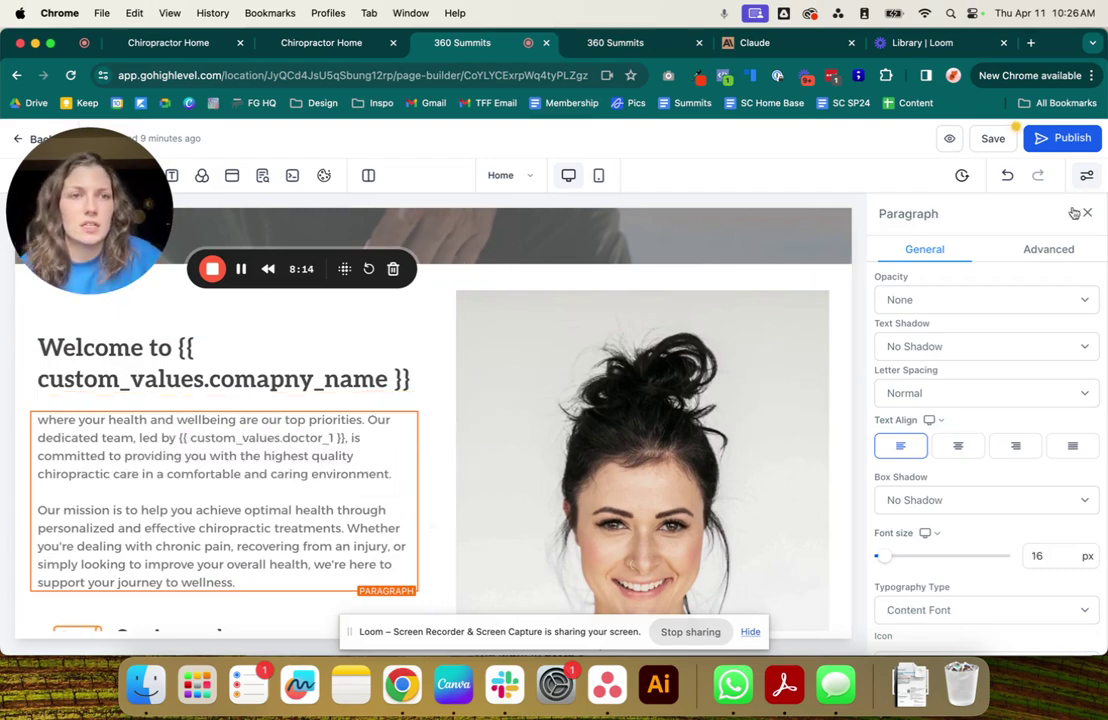
pyautogui.click(990, 140)
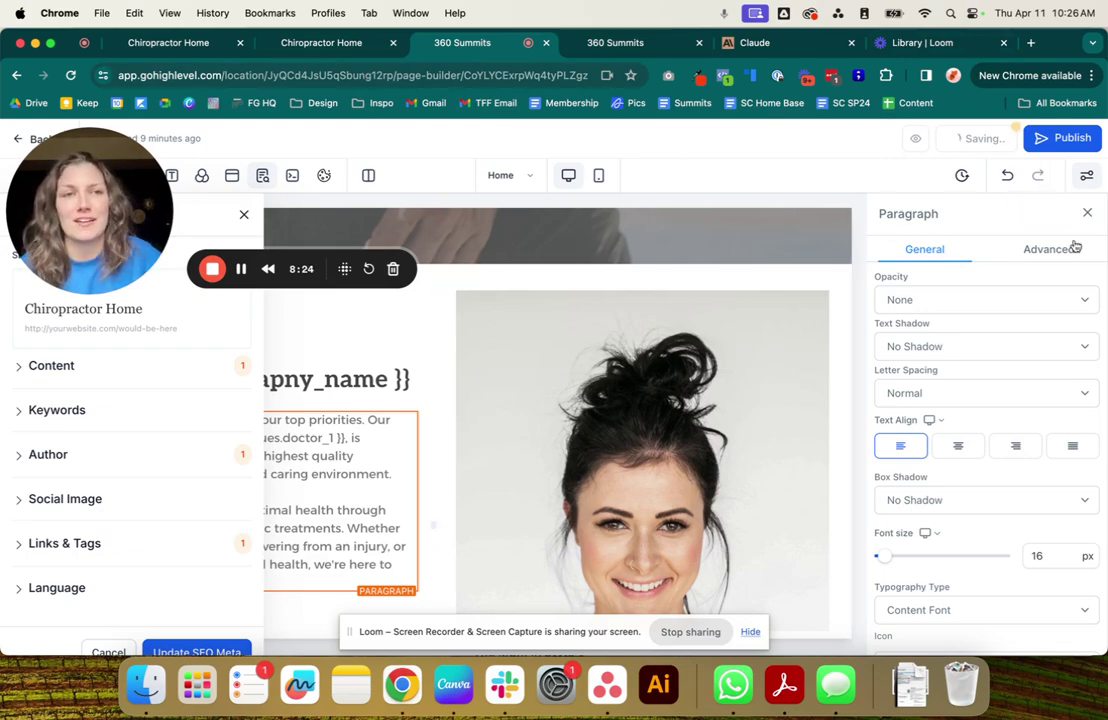
# In the preview's About section, verify 'Welcome to Chiro Central' and 'led by Best Doctor'.
pyautogui.click(304, 45)
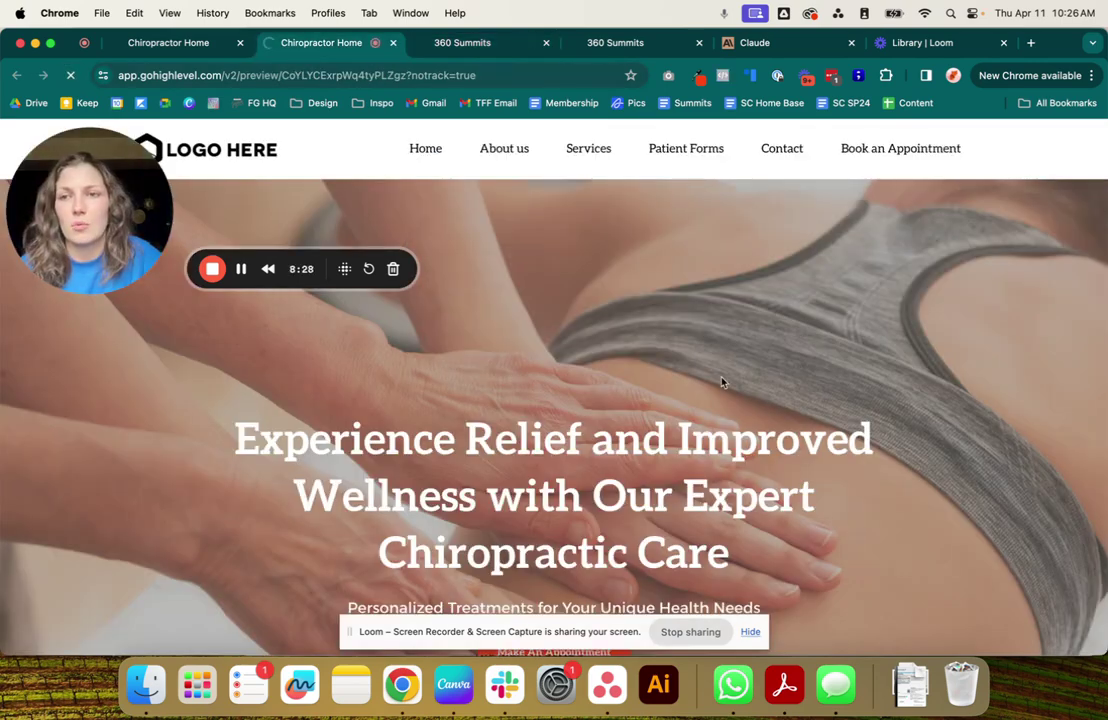
pyautogui.scroll(-2, 850, 405)
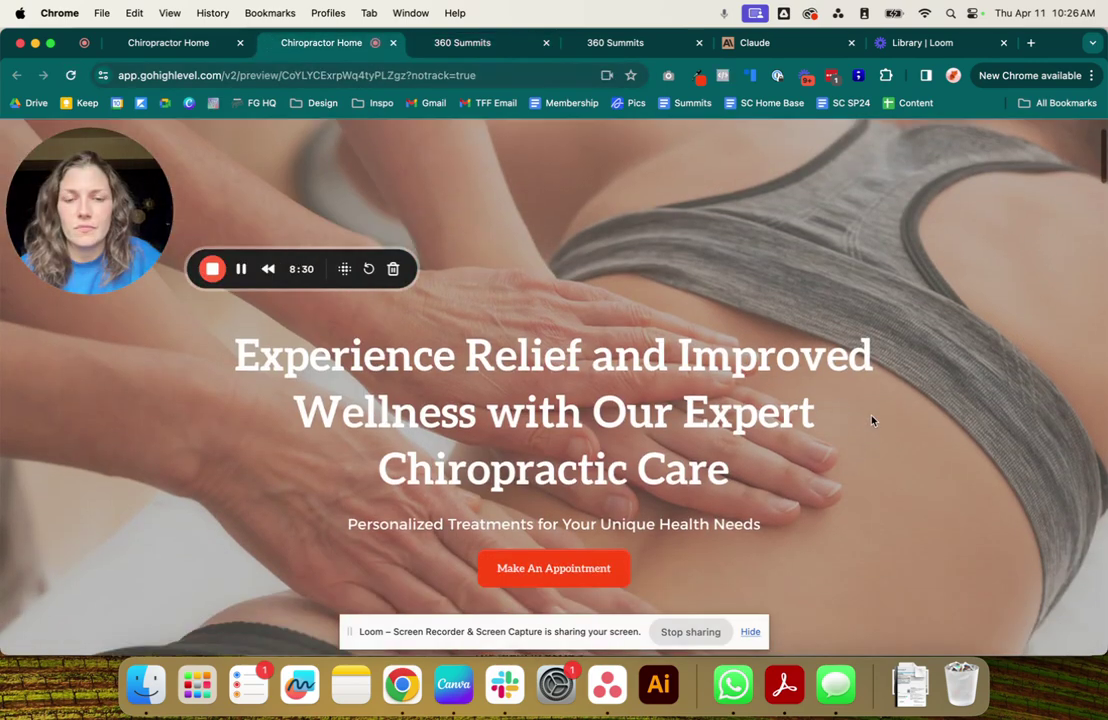
pyautogui.scroll(-10, 872, 421)
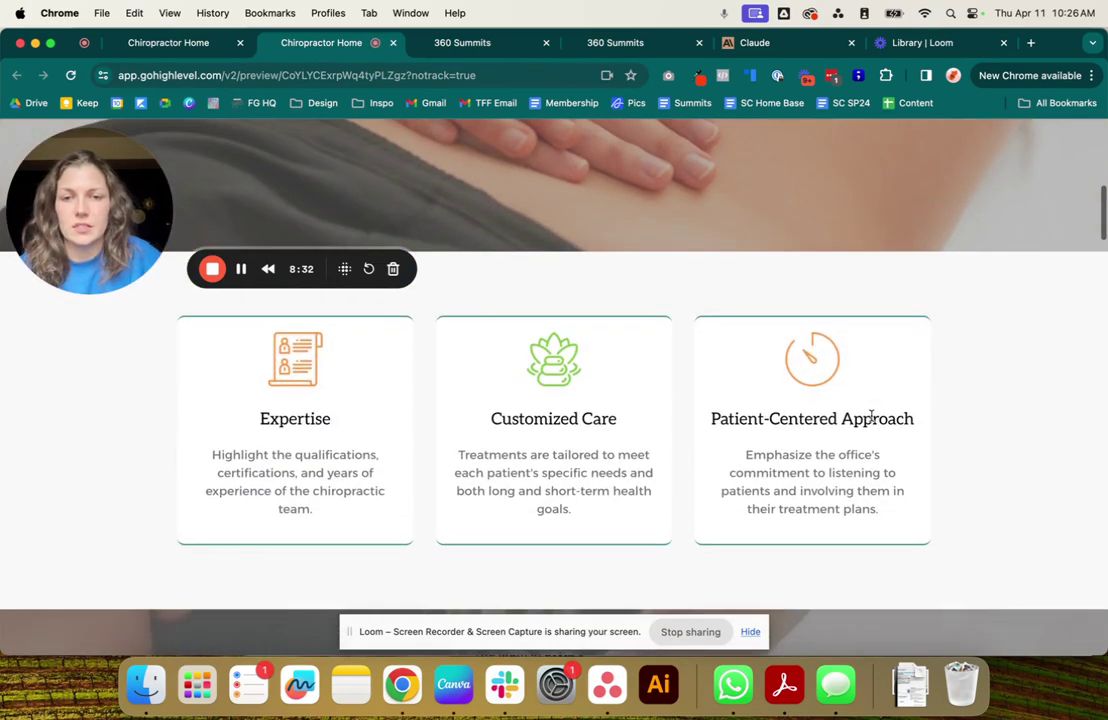
pyautogui.scroll(-10, 872, 418)
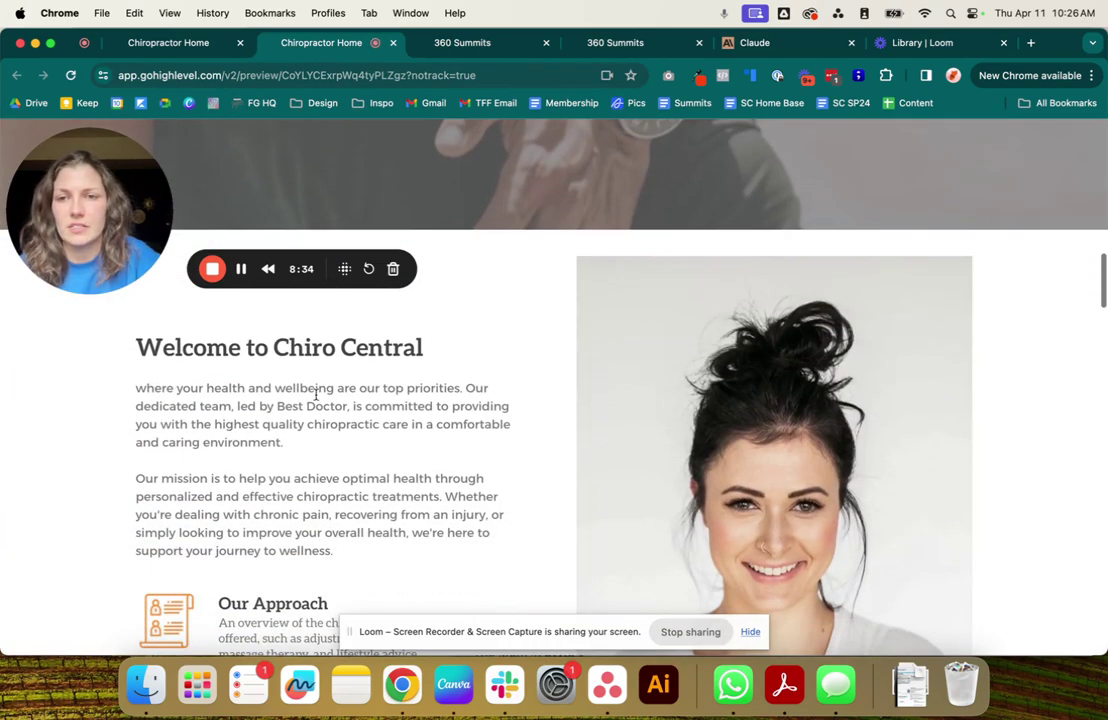
pyautogui.moveTo(273, 348); pyautogui.dragTo(487, 366)
pyautogui.click(446, 405)
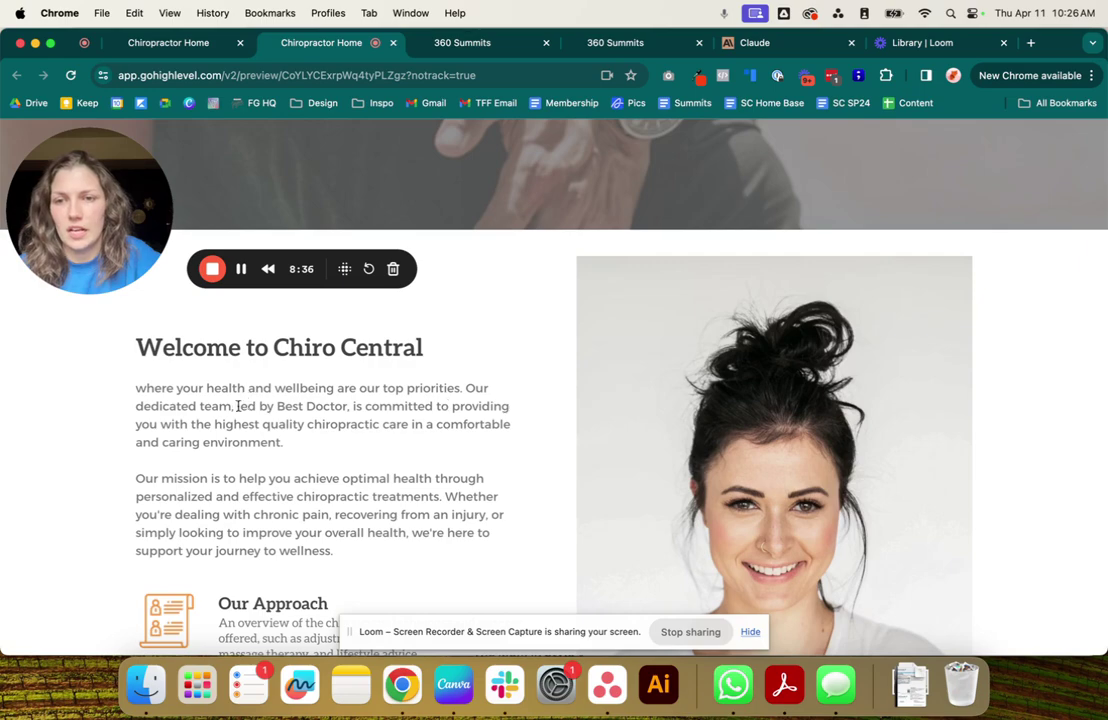
pyautogui.moveTo(239, 406); pyautogui.dragTo(348, 407)
pyautogui.click(411, 500)
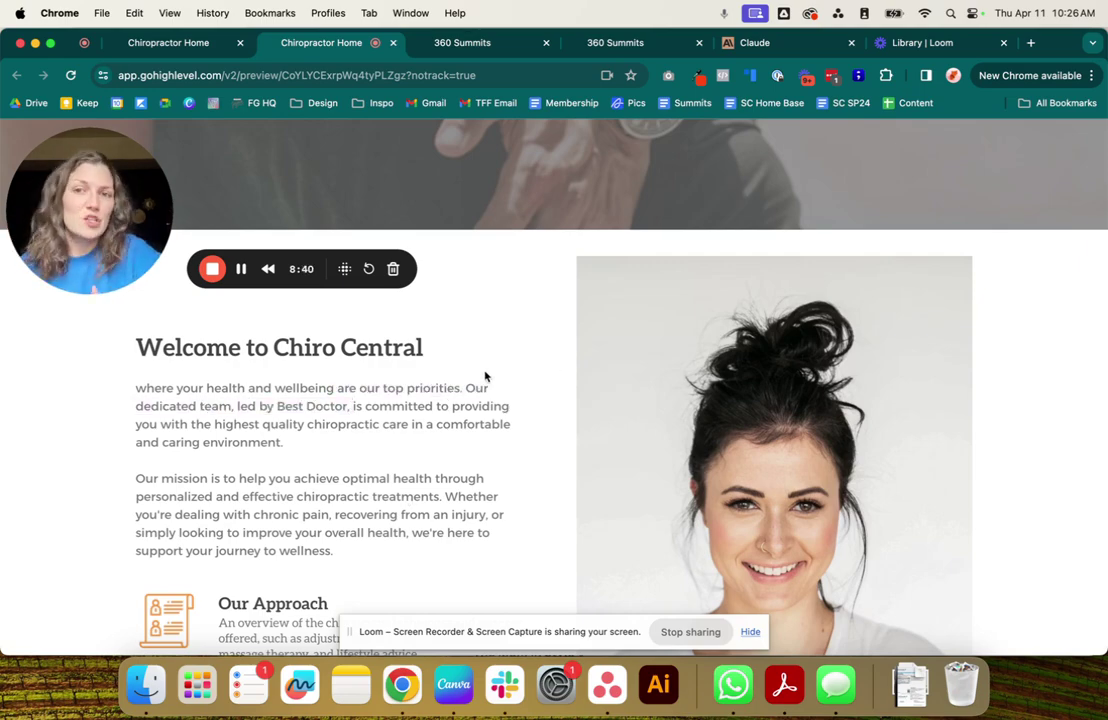
pyautogui.scroll(-1, 522, 443)
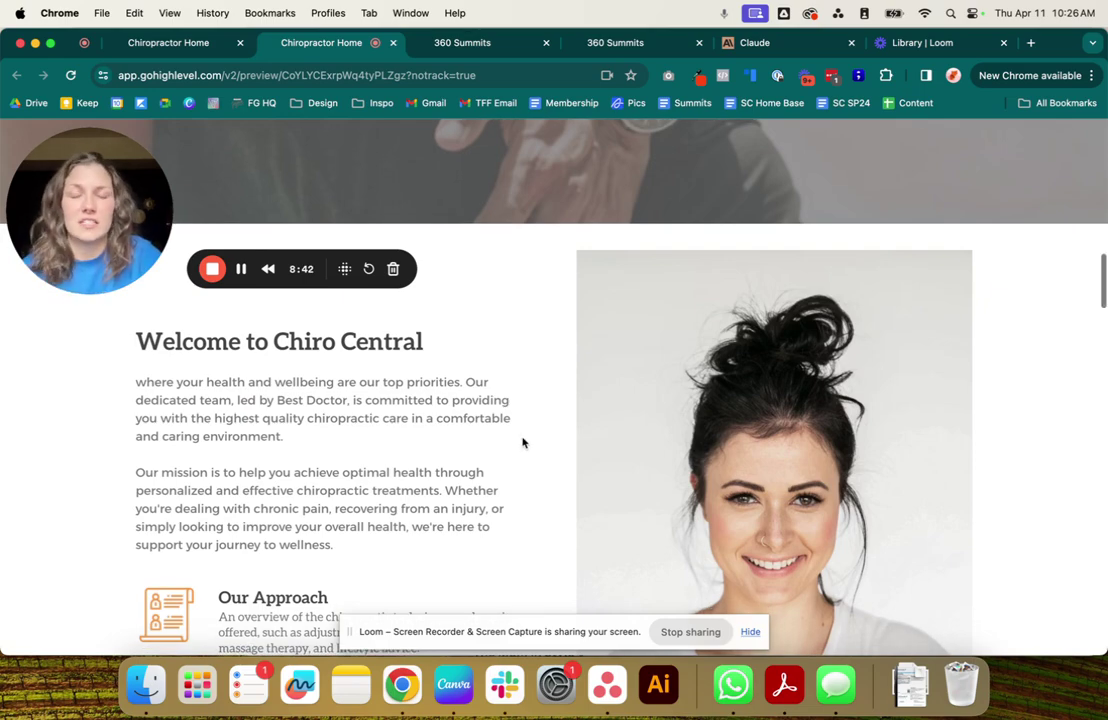